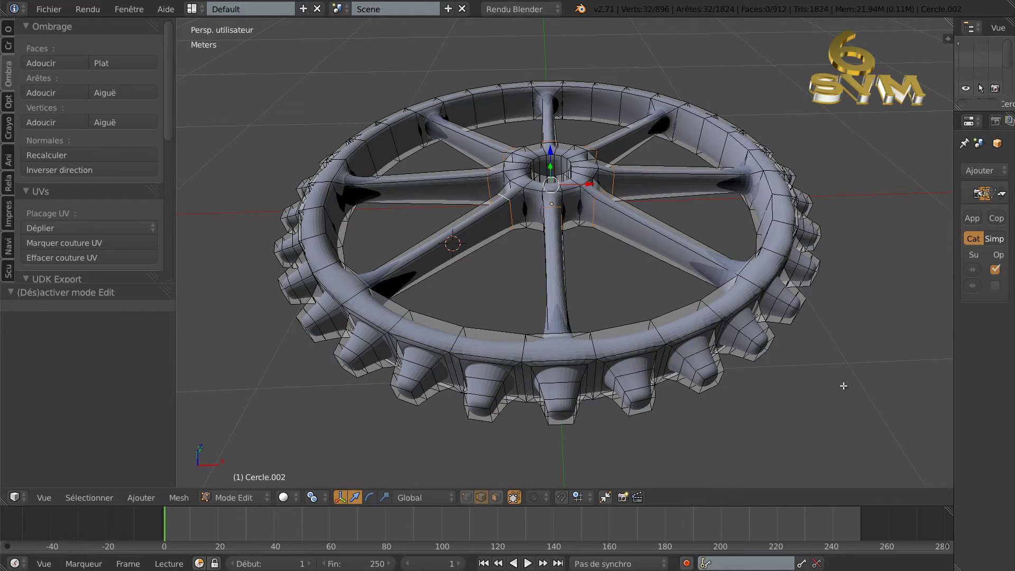
Add a loop cut around the gear's teeth close to their upper edge, with a slide factor of about 0.885.
middle_click_drag(826, 386, 758, 382)
scroll(810, 363, "up", 1)
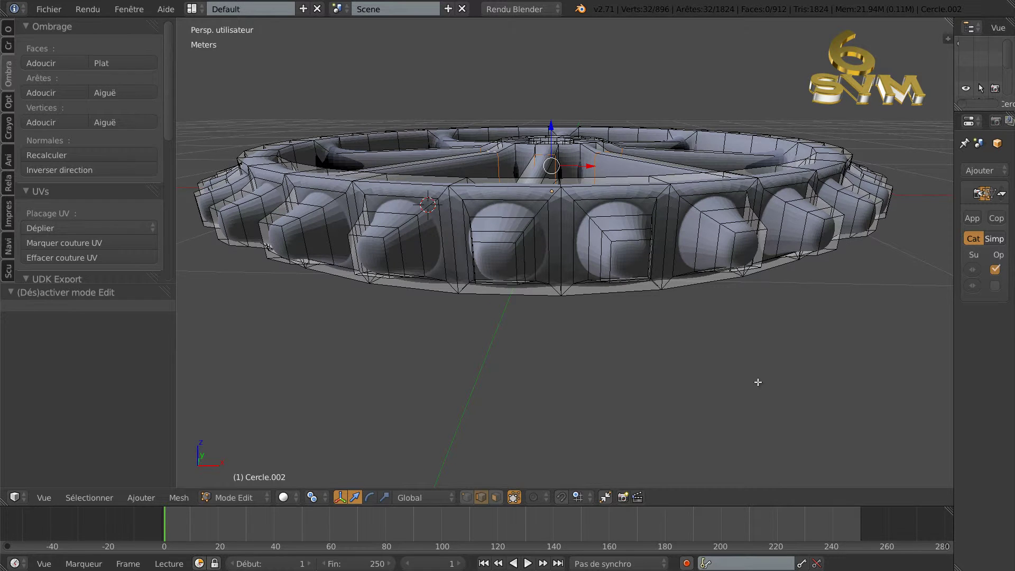
key("a")
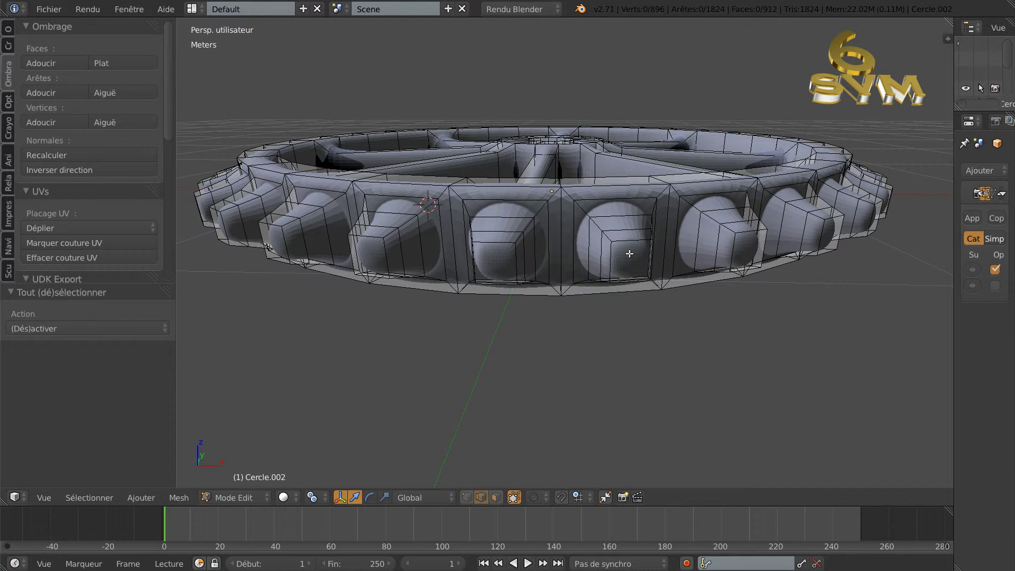
key("ctrl+r")
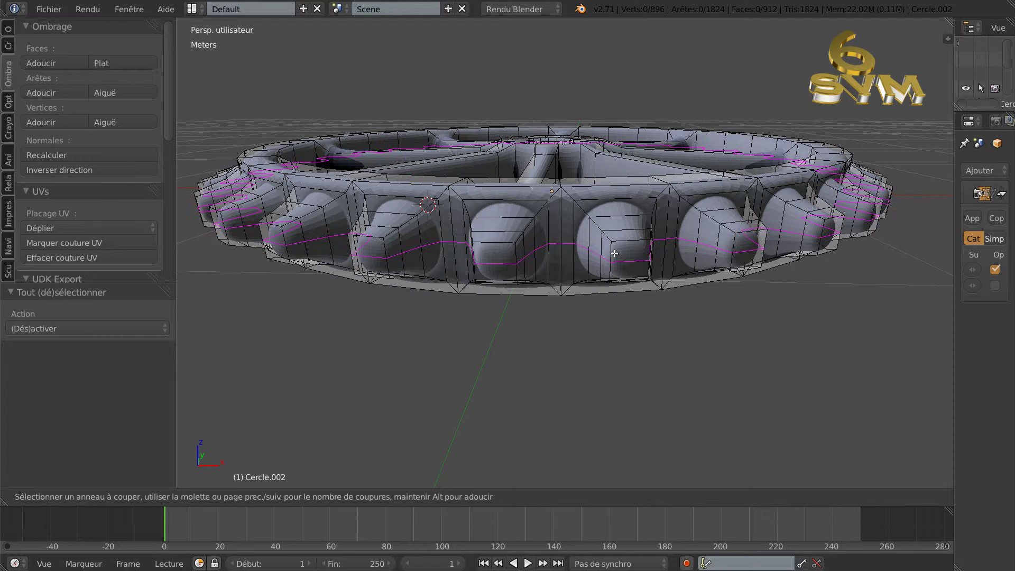
left_click(614, 257)
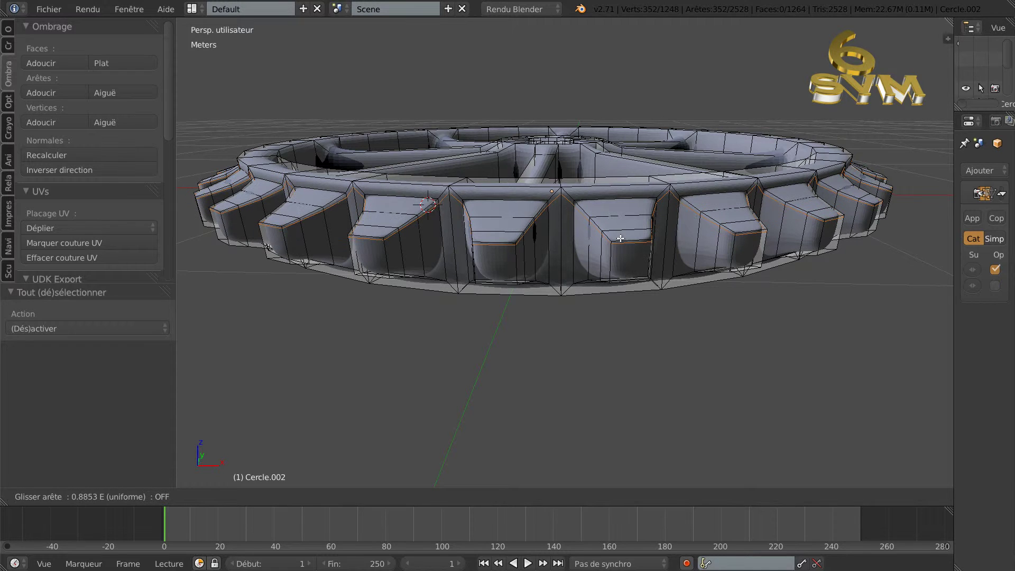
left_click(620, 239)
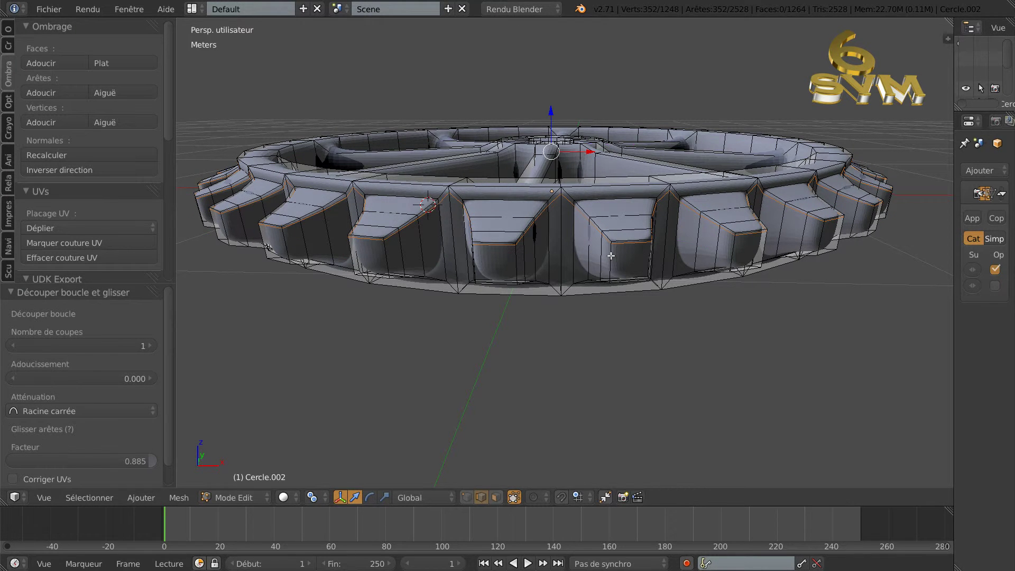
Add a second loop cut around the teeth close to their lower edge, with a slide factor of about 0.714.
key("ctrl+r")
left_click(611, 255)
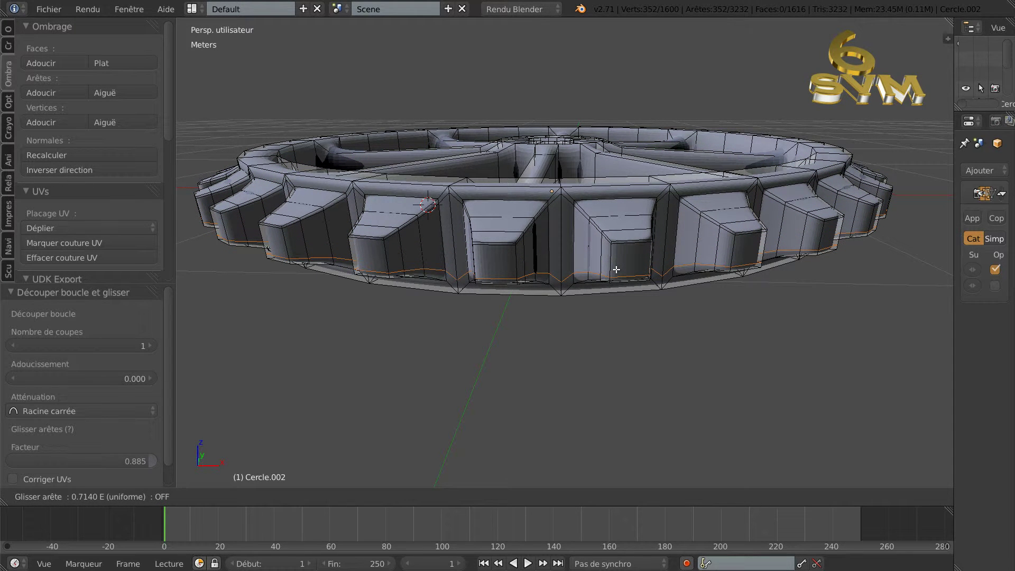
left_click(616, 269)
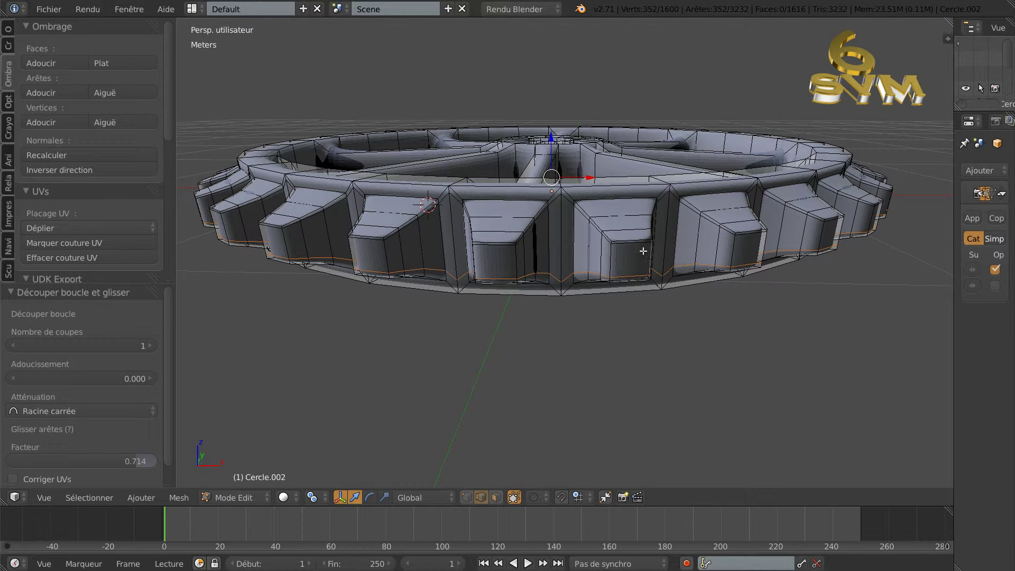
Add a loop cut on the rim's top face close to its inner edge, with a slide factor of about 0.79.
middle_click_drag(650, 243, 653, 274)
scroll(651, 277, "up", 1)
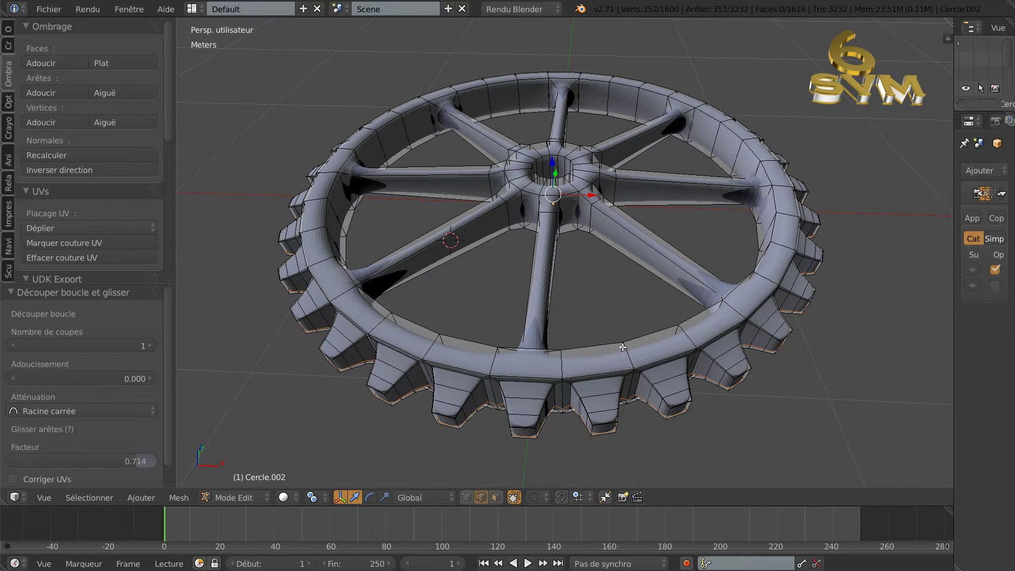
middle_click_drag(623, 328, 624, 291)
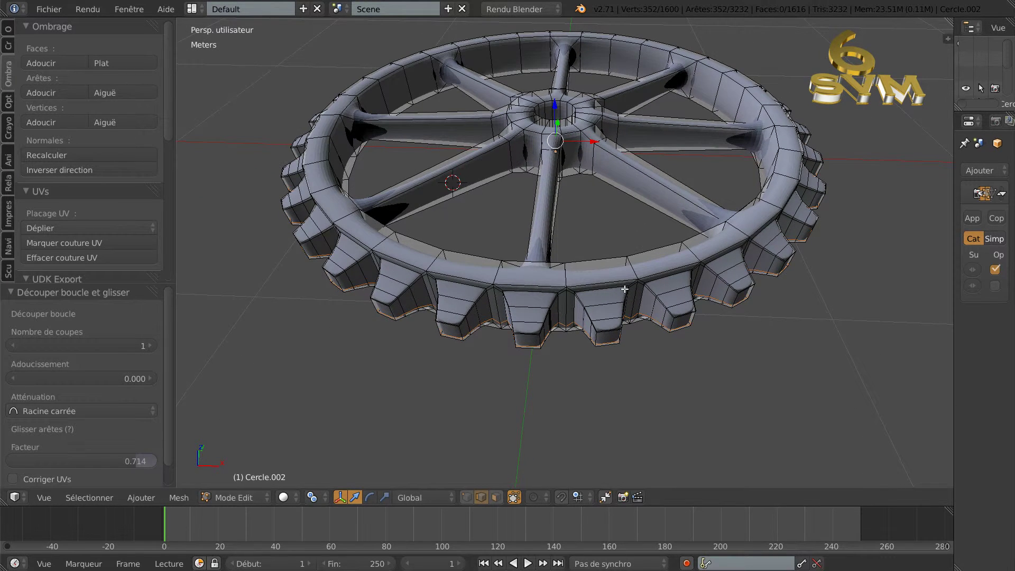
scroll(624, 288, "up", 1)
scroll(647, 249, "up", 2)
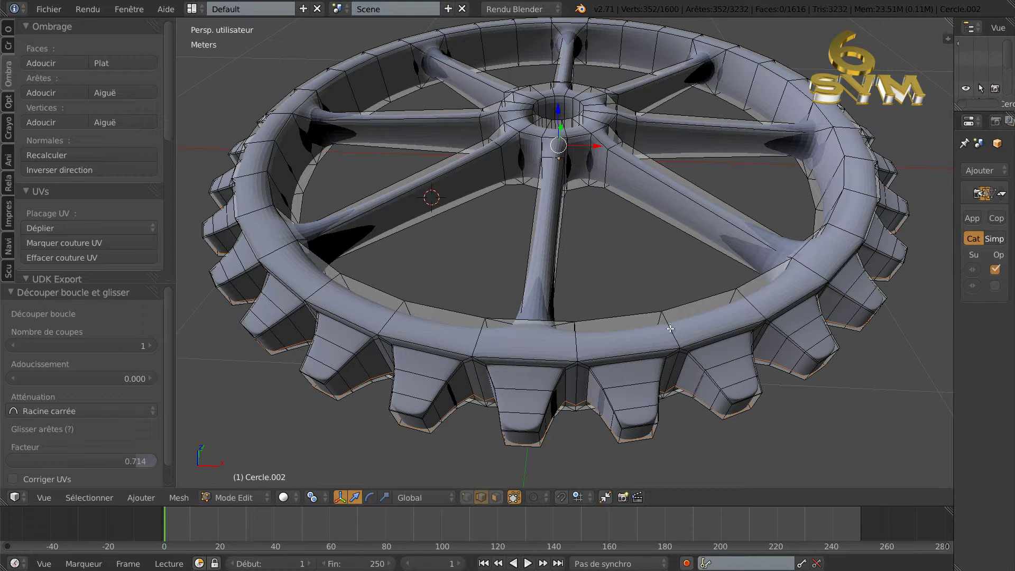
key("ctrl+r")
left_click(670, 328)
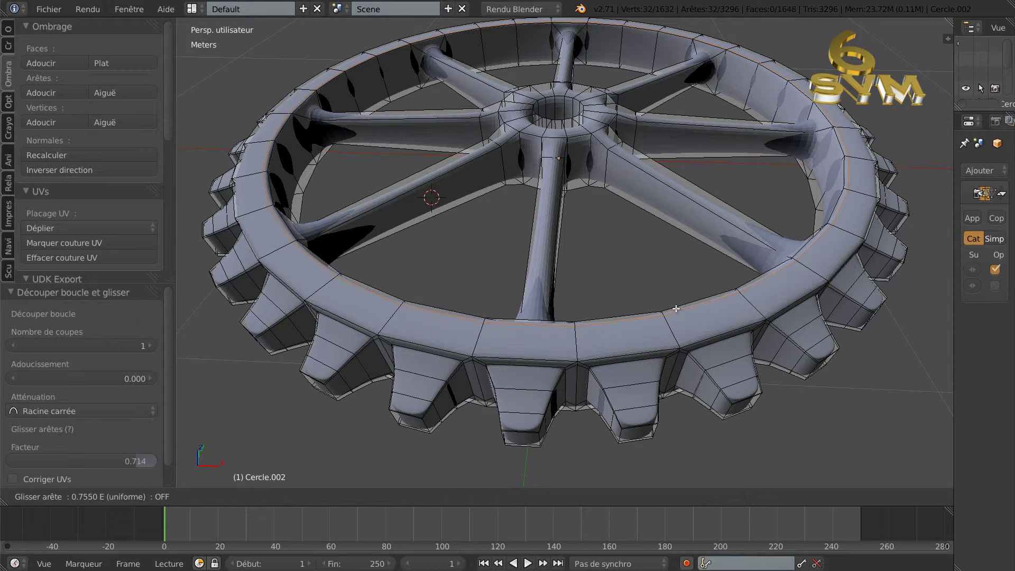
left_click(676, 307)
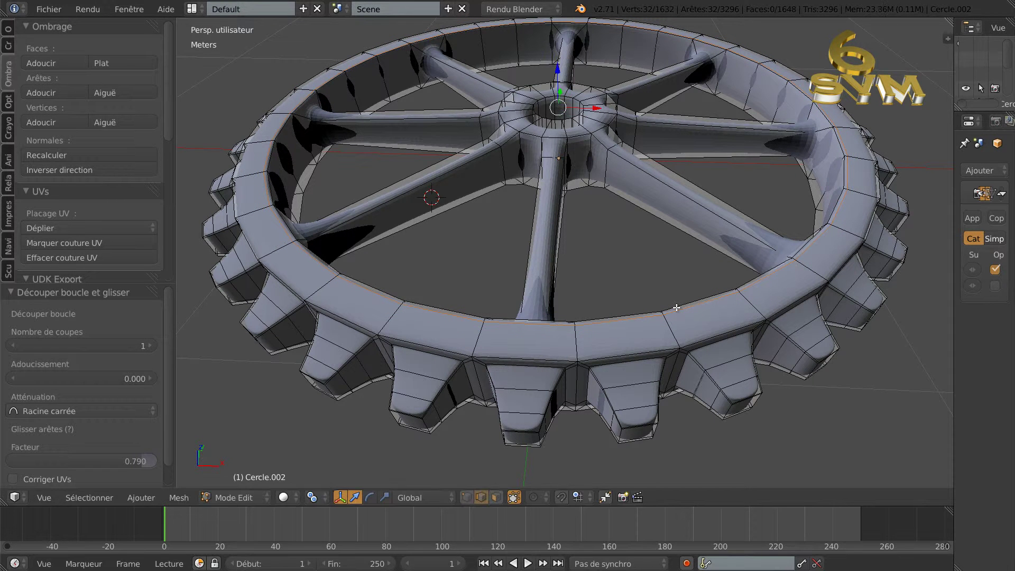
Add a loop cut on the rim's top face close to its outer edge, with a slide factor of about -0.786.
key("ctrl+r")
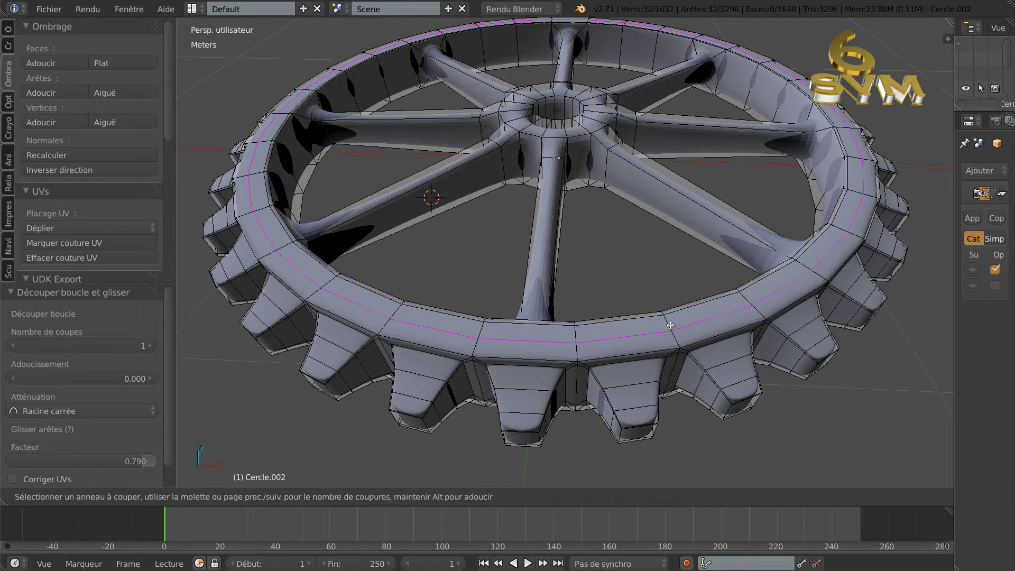
left_click(670, 325)
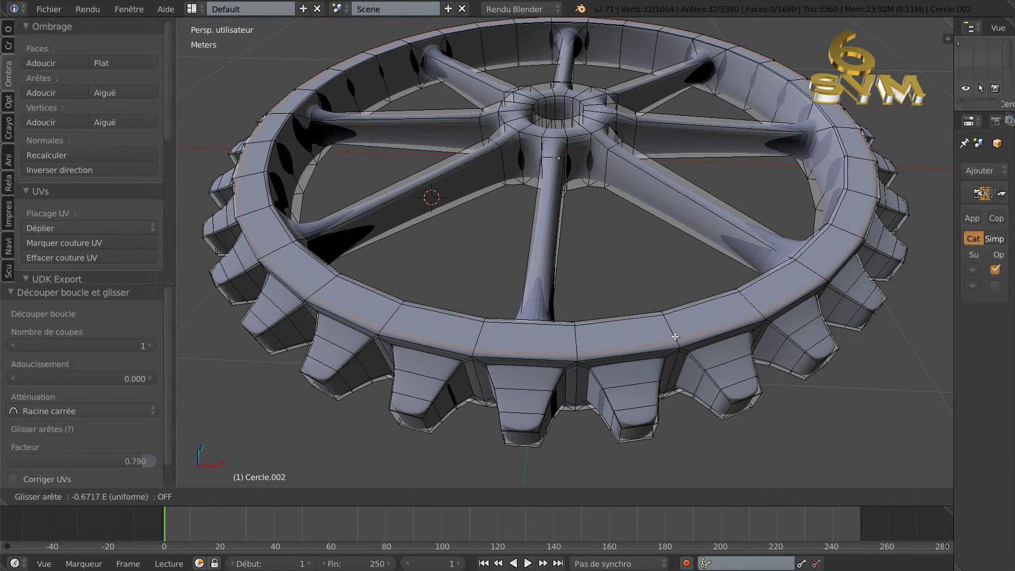
left_click(674, 338)
Add a loop cut on the rim's underside close to its inner edge, with a slide factor of about 0.803.
middle_click_drag(663, 331, 646, 348)
scroll(649, 359, "up", 3)
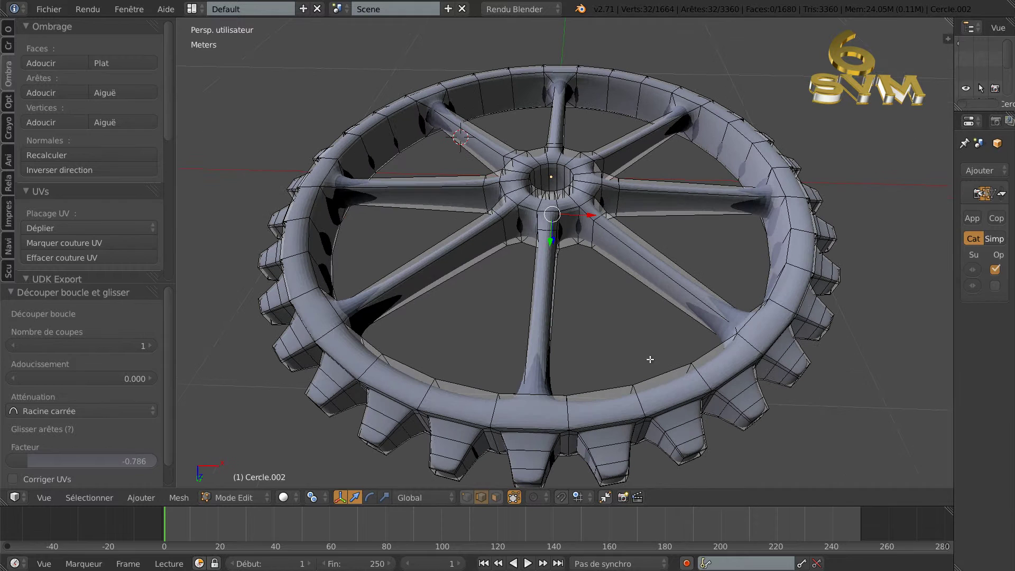
key("ctrl+r")
left_click(639, 403)
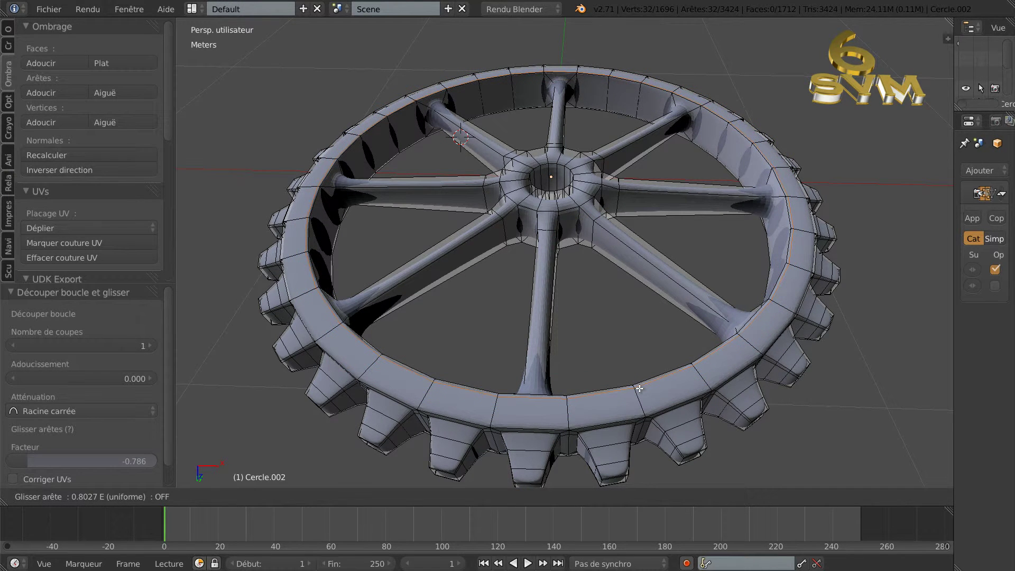
left_click(639, 388)
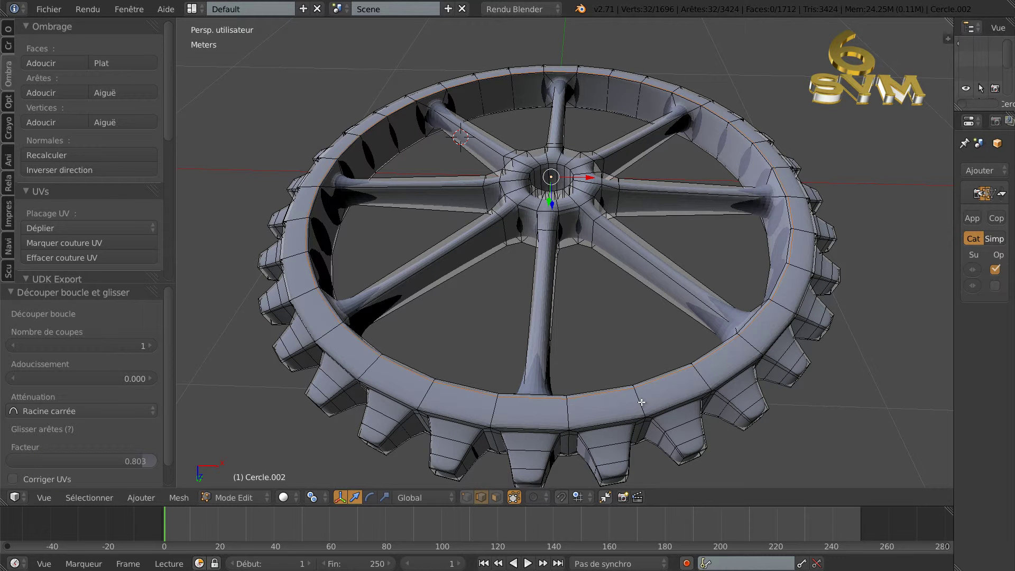
Add a loop cut on the rim's underside close to its outer edge, with a slide factor of about -0.787.
key("ctrl+r")
left_click(641, 403)
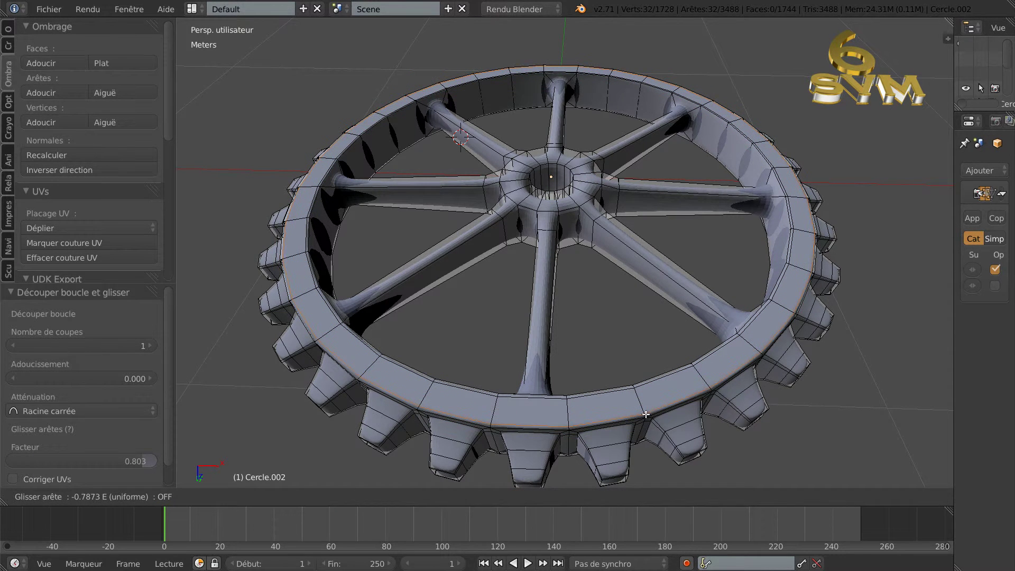
left_click(645, 415)
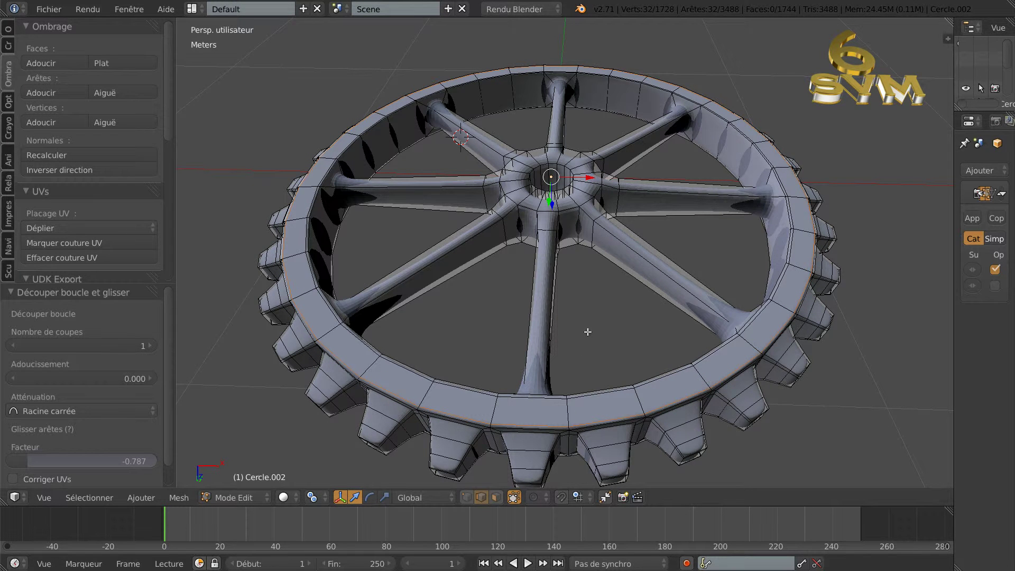
Add a loop cut on the underside of the hub, around the central hole, with a slide factor of about 0.766.
scroll(596, 301, "up", 5)
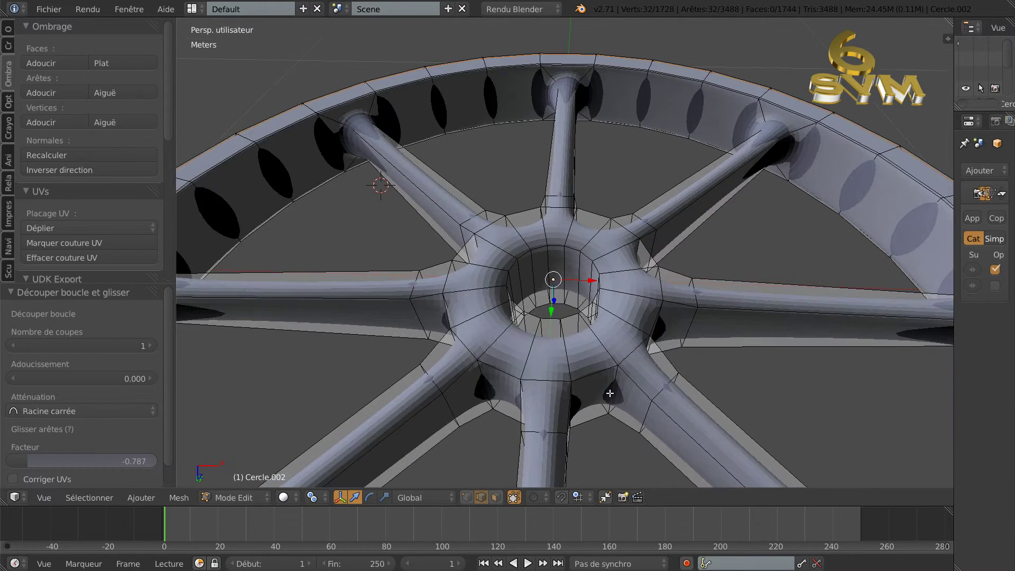
middle_click_drag(610, 393, 609, 363)
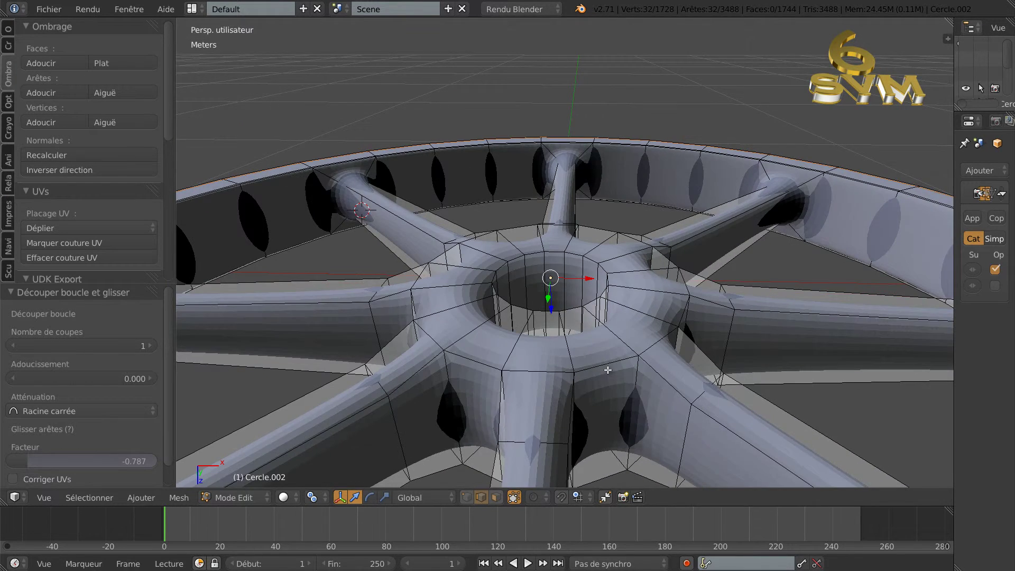
scroll(607, 370, "down", 1)
scroll(607, 386, "up", 1)
scroll(601, 357, "up", 1)
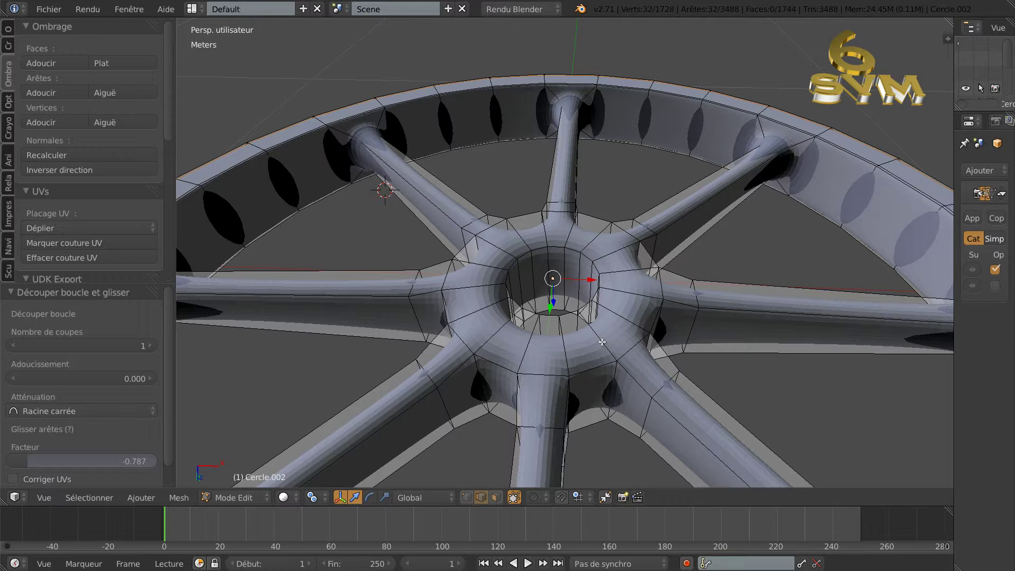
key("ctrl+r")
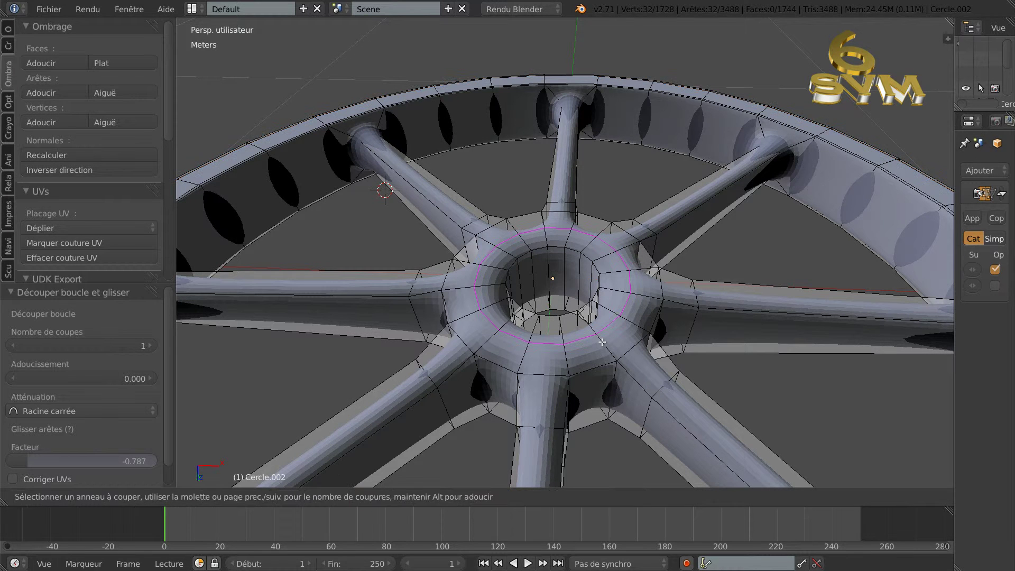
left_click(602, 342)
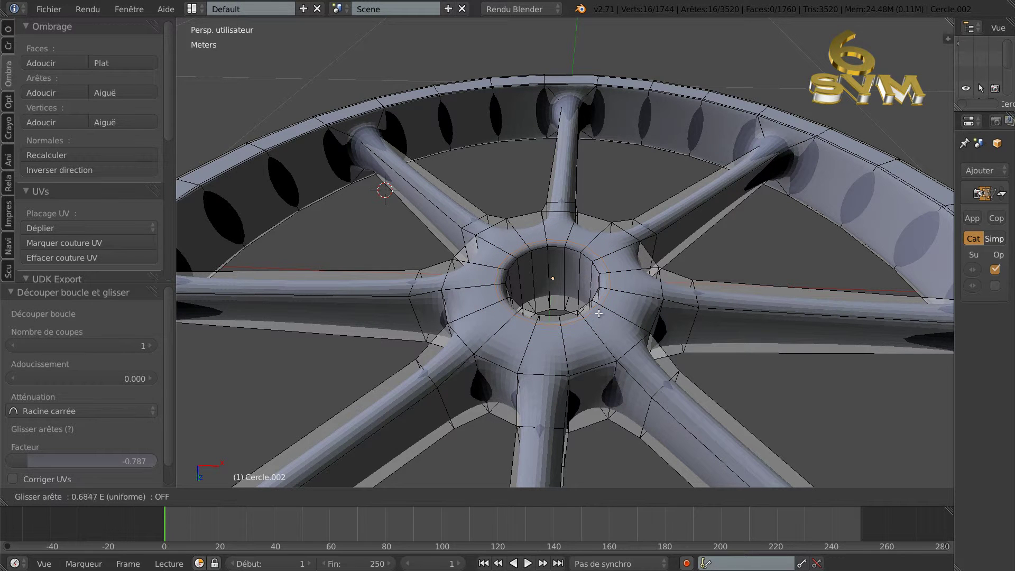
left_click(598, 313)
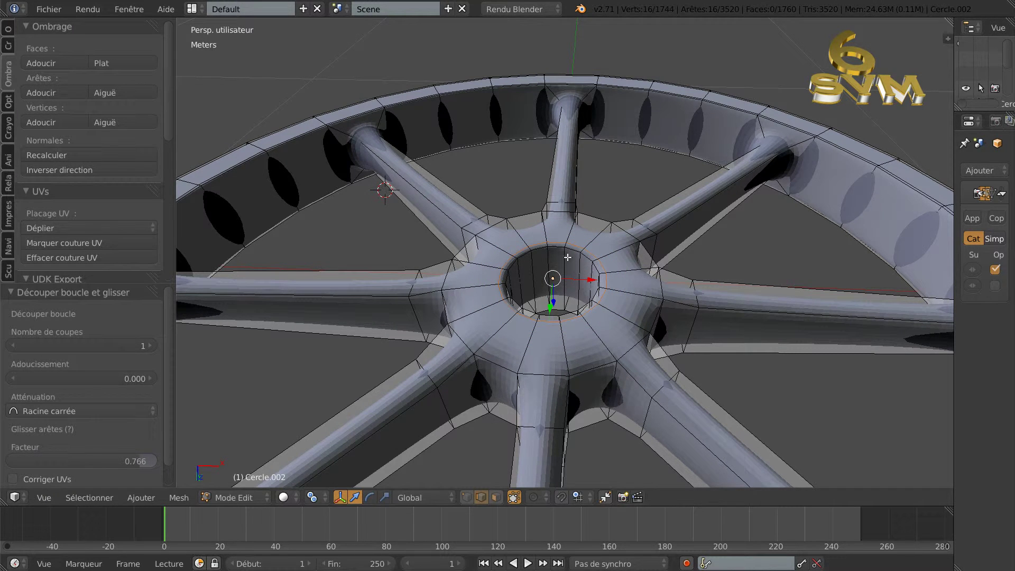
Set the slide factor of the loop cut around the hub's hole to 0.990.
scroll(537, 343, "up", 2)
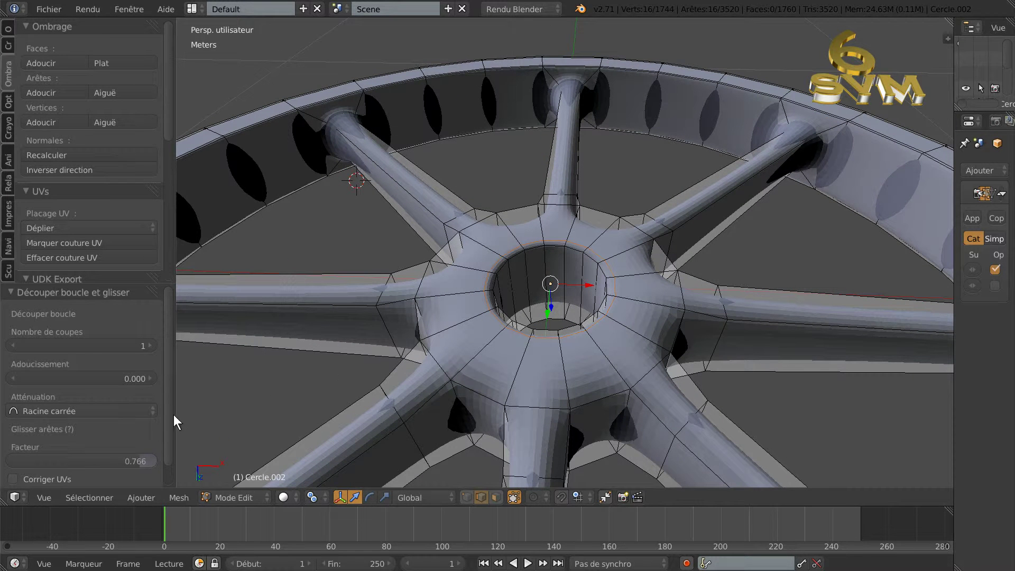
left_click(143, 461)
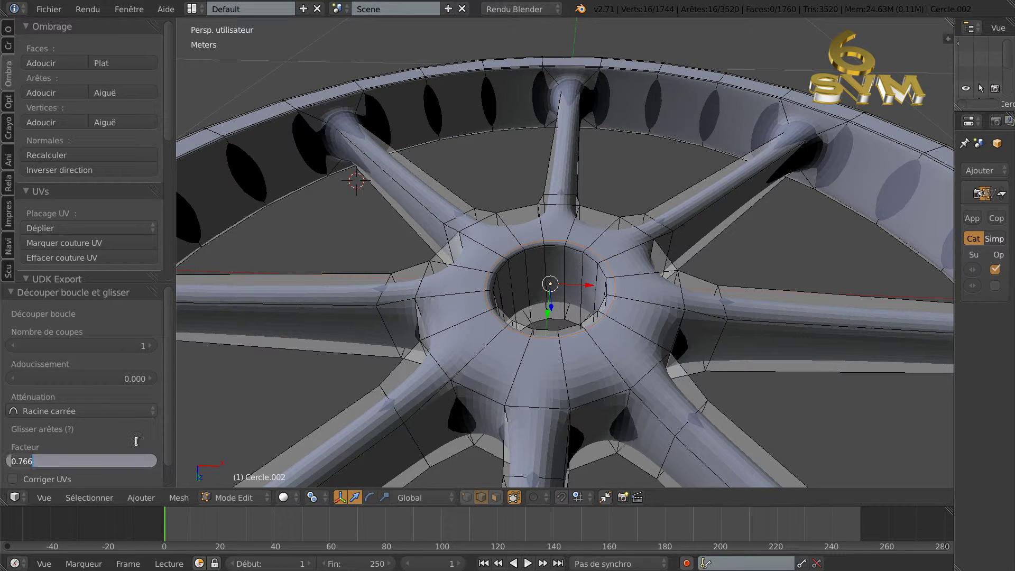
key("Right")
key("Return")
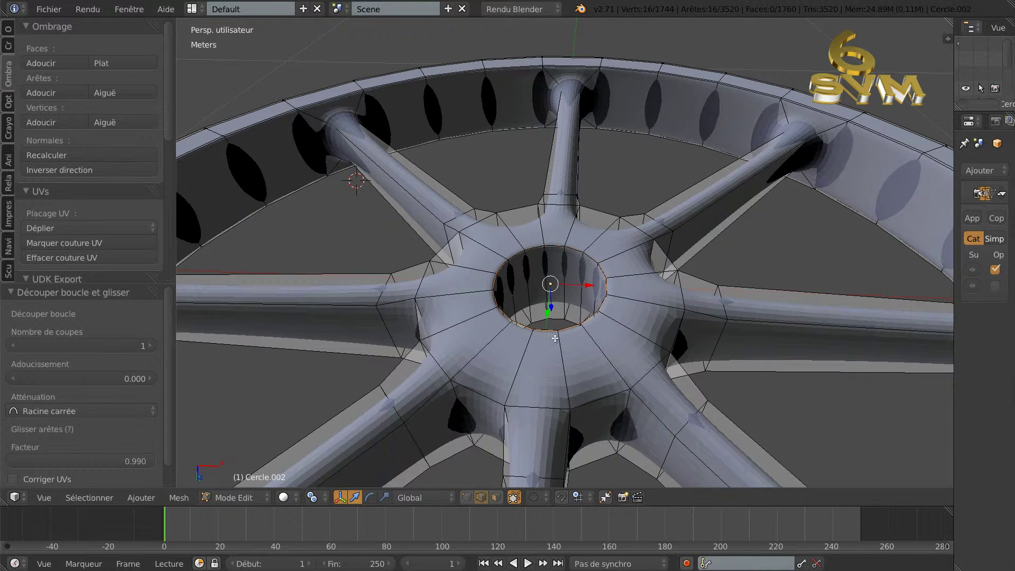
Add a loop cut on the hub's underside close to its outer edge, with a slide factor of about -0.914.
scroll(555, 338, "up", 3)
scroll(621, 327, "up", 5)
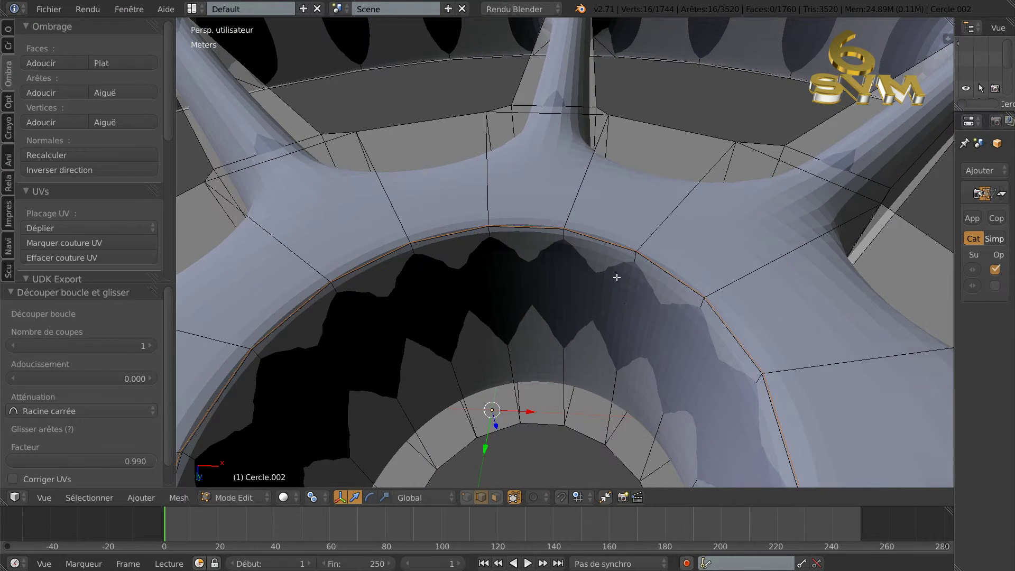
scroll(582, 204, "down", 2)
key("ctrl+r")
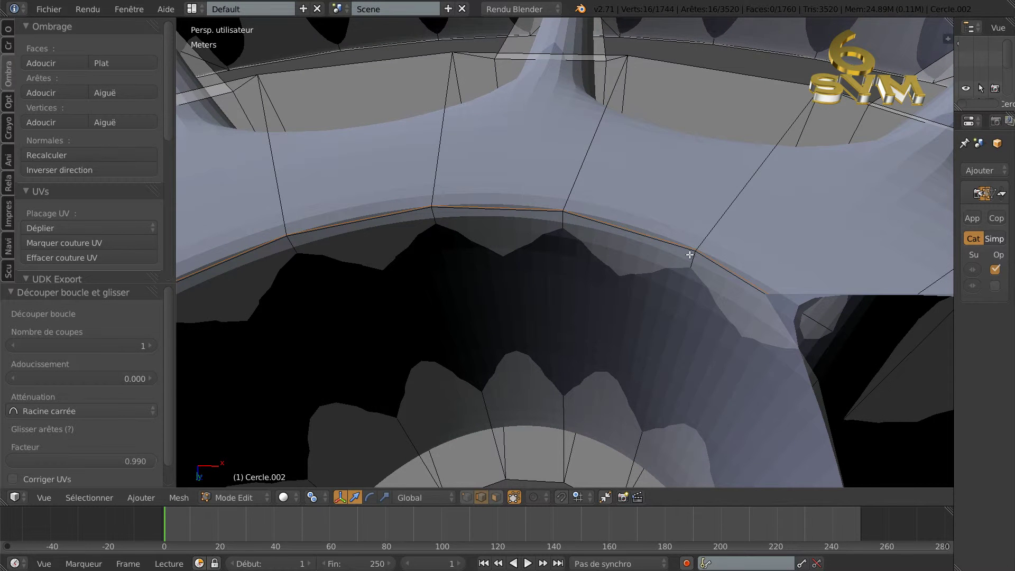
scroll(635, 280, "down", 2)
scroll(635, 275, "down", 4)
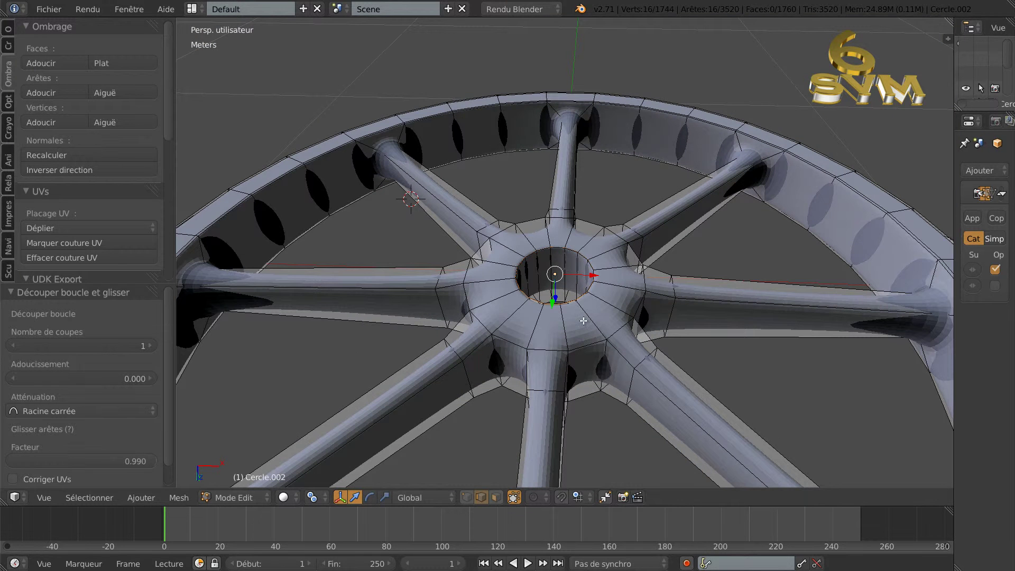
key("ctrl+r")
left_click(590, 316)
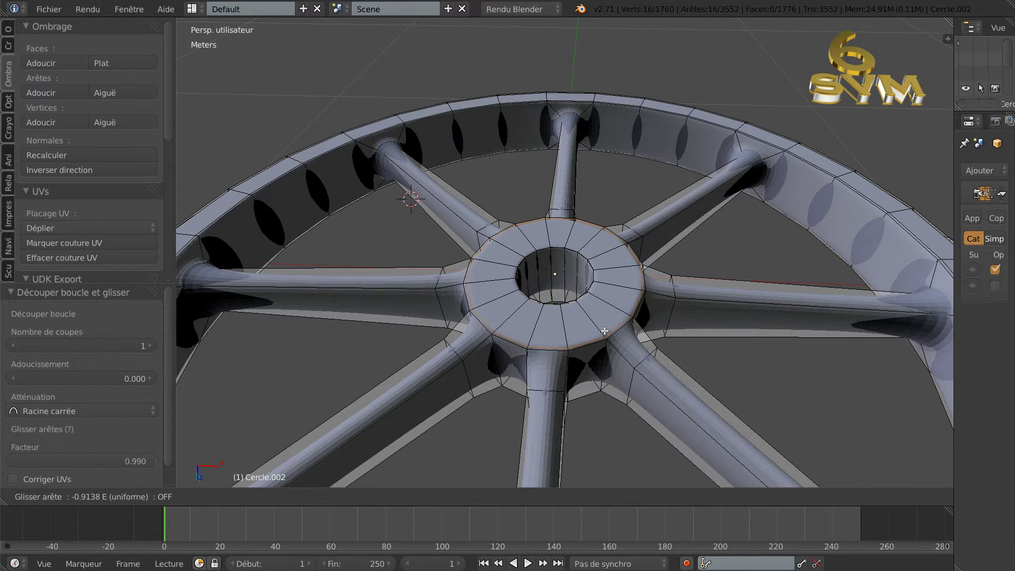
left_click(605, 331)
Examine the shape of the hub and spokes from several angles.
scroll(614, 315, "down", 3)
middle_click_drag(613, 315, 580, 363)
scroll(599, 314, "up", 2)
scroll(598, 314, "down", 2)
scroll(582, 363, "down", 2)
scroll(585, 344, "up", 3)
middle_click_drag(598, 302, 575, 328)
scroll(573, 319, "down", 2)
scroll(576, 328, "up", 3)
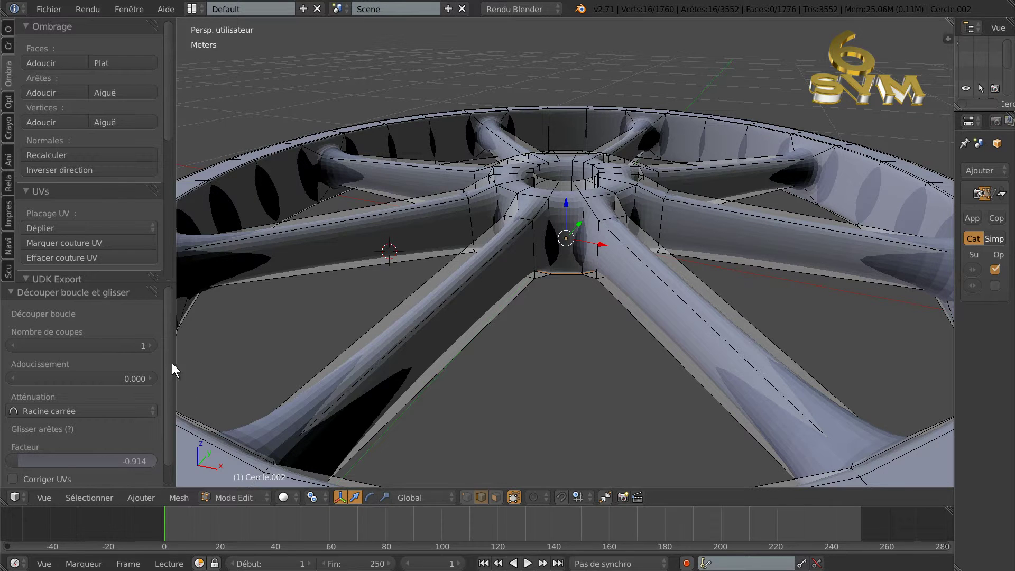
scroll(165, 396, "down", 2)
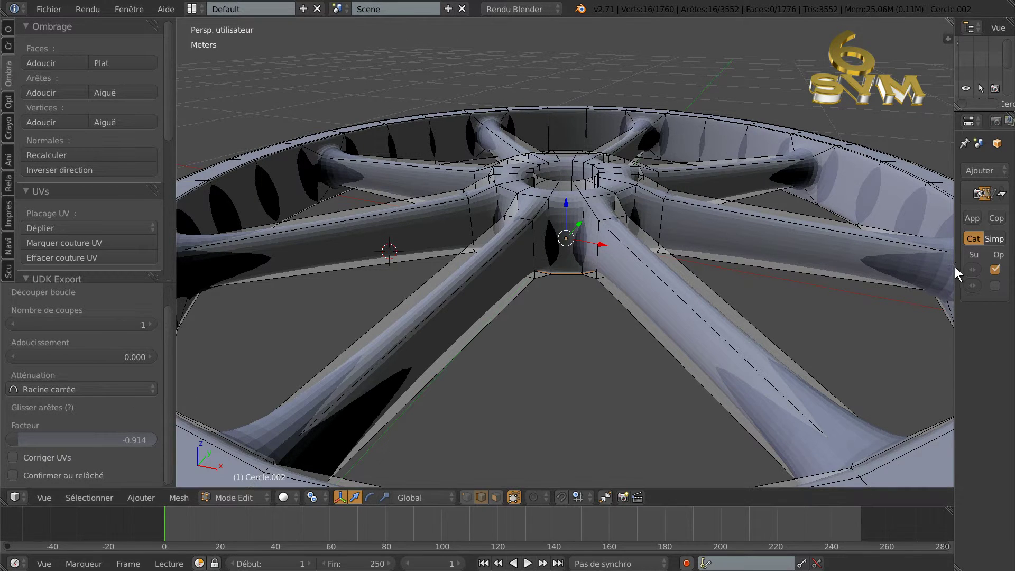
Widen the modifier settings area and lower the wheel's subdivision level for the viewport to 1.
left_click_drag(953, 267, 870, 280)
left_click(888, 270)
left_click(887, 269)
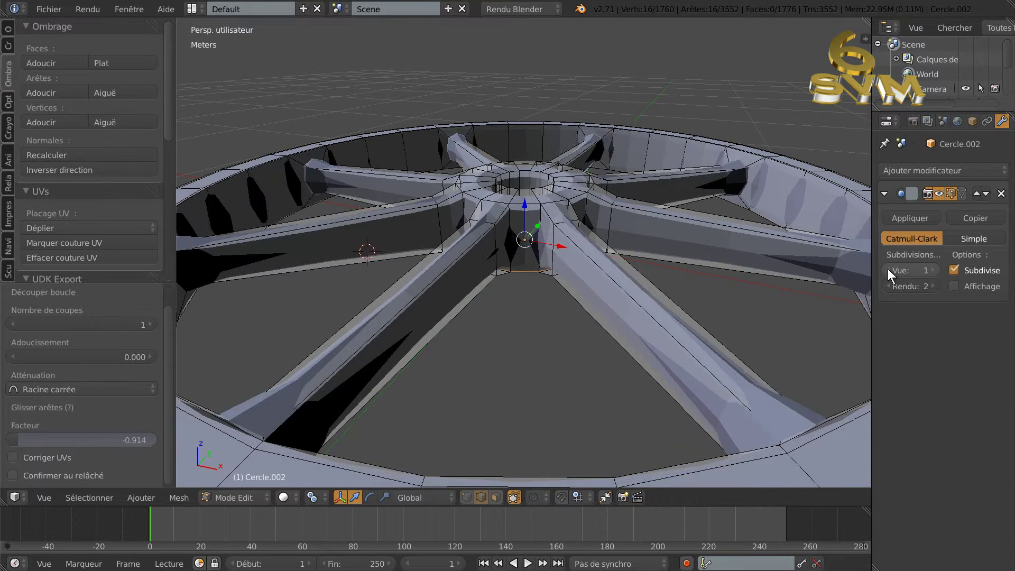
Set the viewport subdivision level to 0 and add loop cuts close to the upper and lower edges of the first spoke opening's wall.
left_click(887, 269)
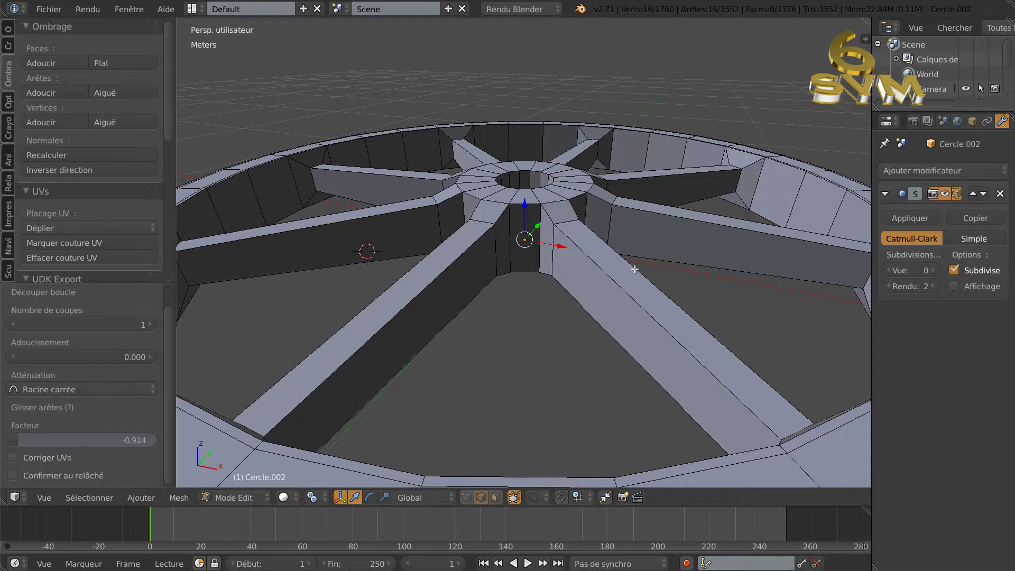
scroll(572, 268, "down", 1)
scroll(543, 265, "down", 1)
scroll(543, 265, "up", 1)
key("ctrl+r")
left_click(539, 245)
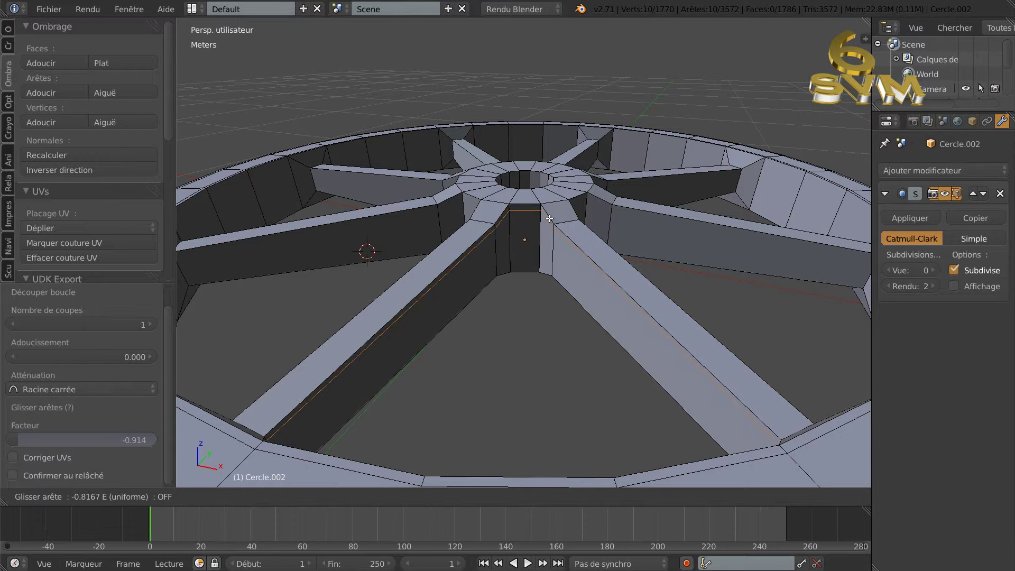
left_click(549, 218)
key("ctrl+r")
left_click(542, 229)
left_click(543, 258)
Add loop cuts close to the upper and lower edges of the second spoke opening's wall.
mouse_move(542, 258)
middle_mouse_down()
mouse_move(596, 288)
mouse_move(523, 280)
mouse_move(556, 253)
middle_mouse_up()
key("ctrl+r")
left_click(556, 253)
left_click(563, 223)
key("ctrl+r")
left_click(563, 247)
left_click(560, 257)
Add two loop cuts to the third spoke opening's wall, with slide factors of about -0.890 near the upper edge and 0.877 near the lower.
middle_click_drag(560, 258, 518, 262)
key("ctrl+r")
left_click(566, 241)
left_click(581, 215)
key("ctrl+r")
left_click(574, 233)
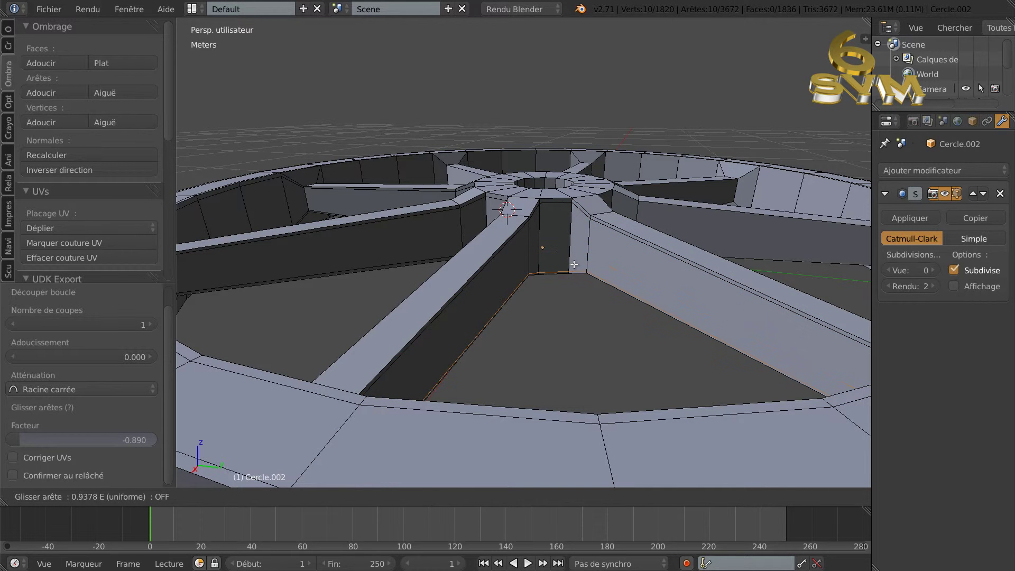
left_click(573, 263)
Add loop cuts to the fourth spoke opening's wall, one close to the upper edge and one near the lower with a slide factor of about 0.909.
mouse_move(573, 262)
middle_mouse_down()
mouse_move(494, 280)
mouse_move(561, 273)
middle_mouse_up()
key("ctrl+r")
left_click(556, 249)
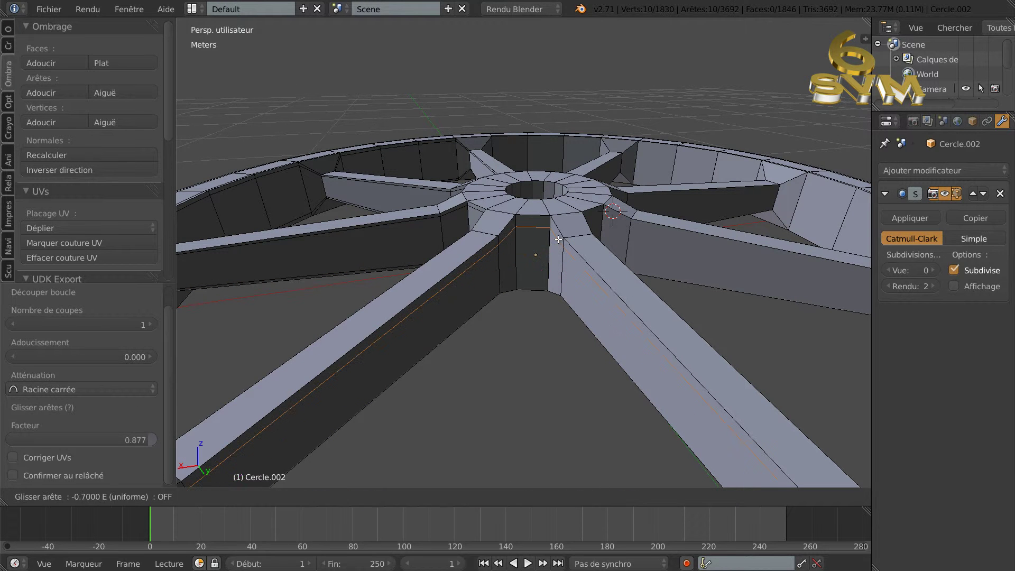
left_click(556, 236)
key("r")
left_click(547, 252)
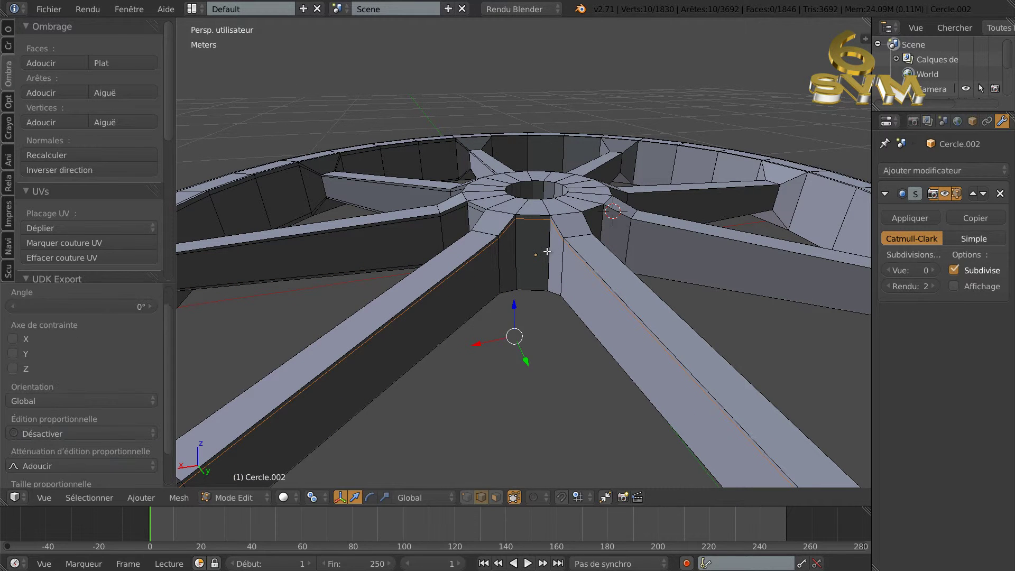
key("ctrl+r")
left_click(551, 249)
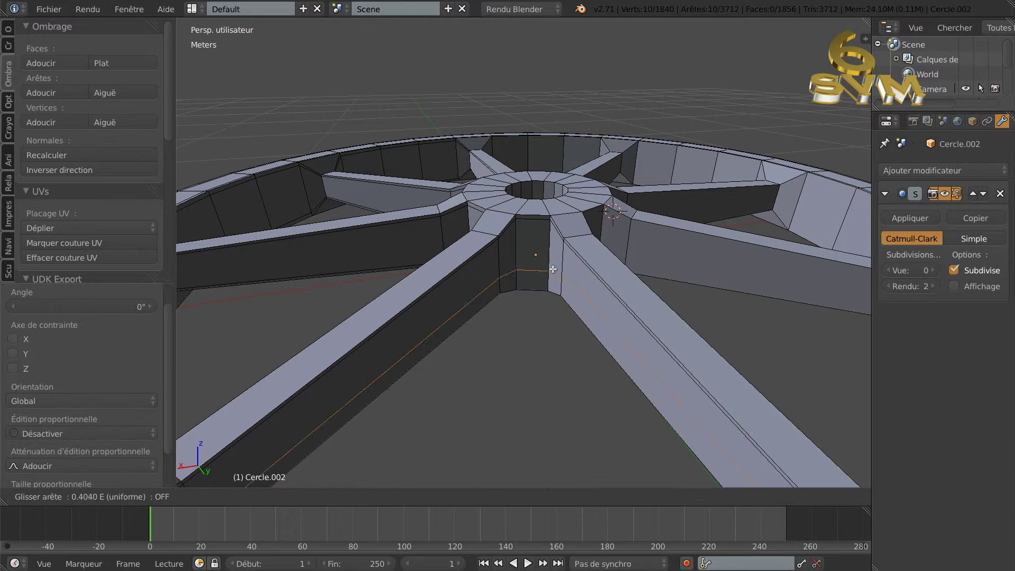
left_click(553, 282)
Add two loop cuts to the fifth spoke opening's wall, with slide factors of about -0.897 near the upper edge and 0.860 near the lower.
middle_click_drag(552, 282, 550, 248)
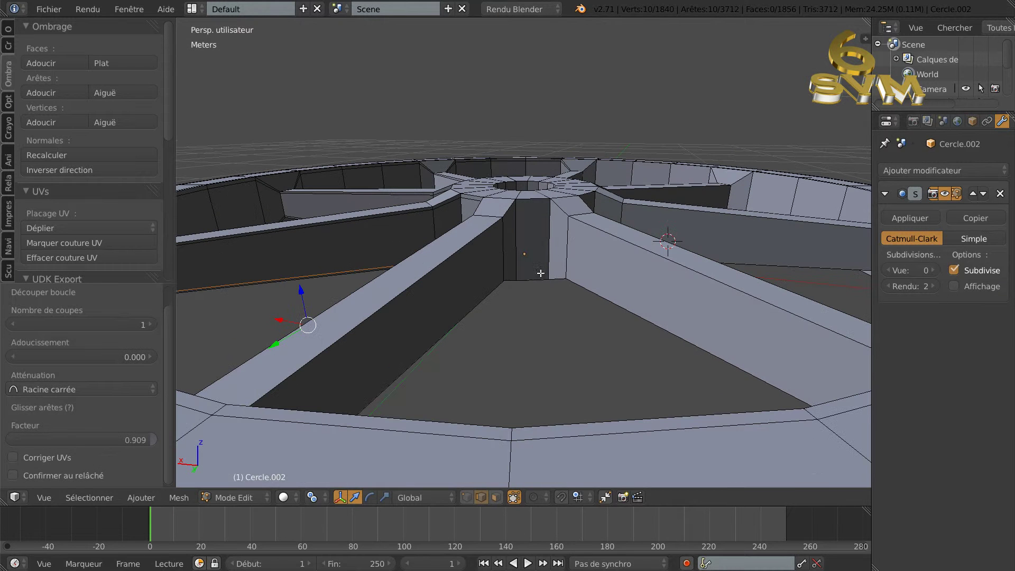
key("ctrl+r")
left_click(551, 245)
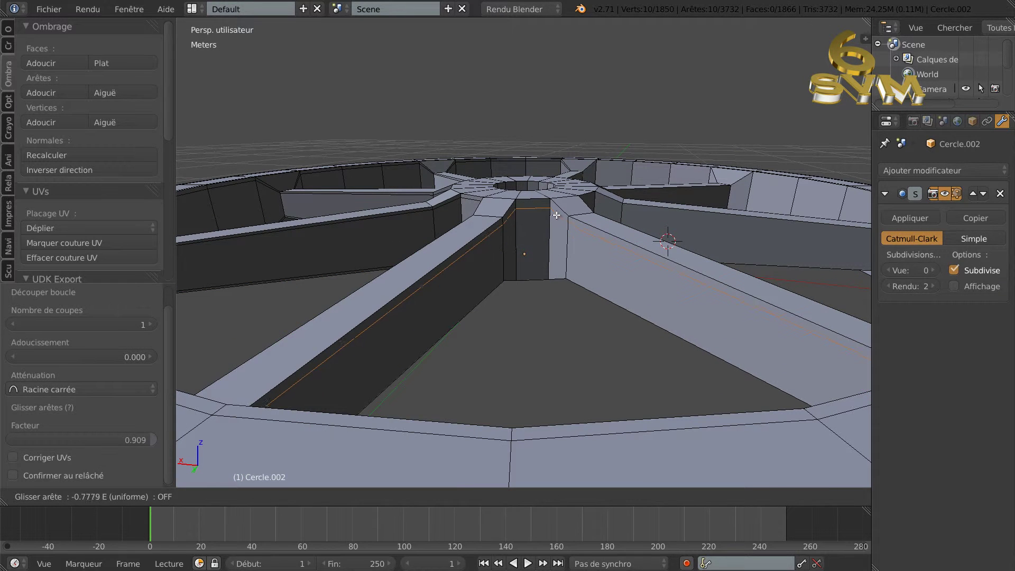
left_click(559, 211)
key("ctrl+r")
left_click(553, 233)
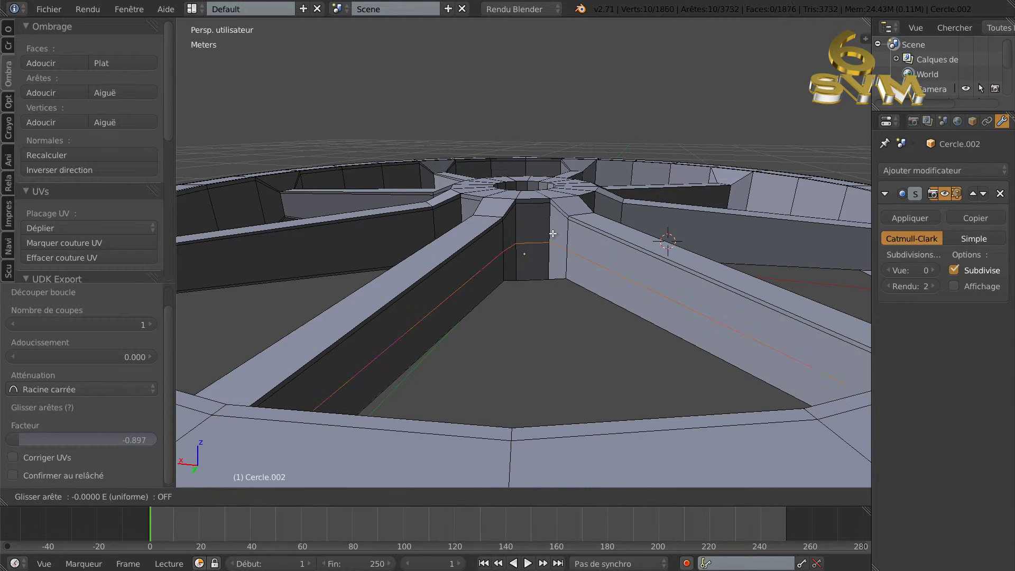
left_click(554, 267)
Add two loop cuts to the sixth spoke opening's wall, with slide factors of about -0.931 near the upper edge and 0.899 near the lower.
middle_click_drag(579, 269, 516, 284)
key("ctrl+r")
left_click(545, 216)
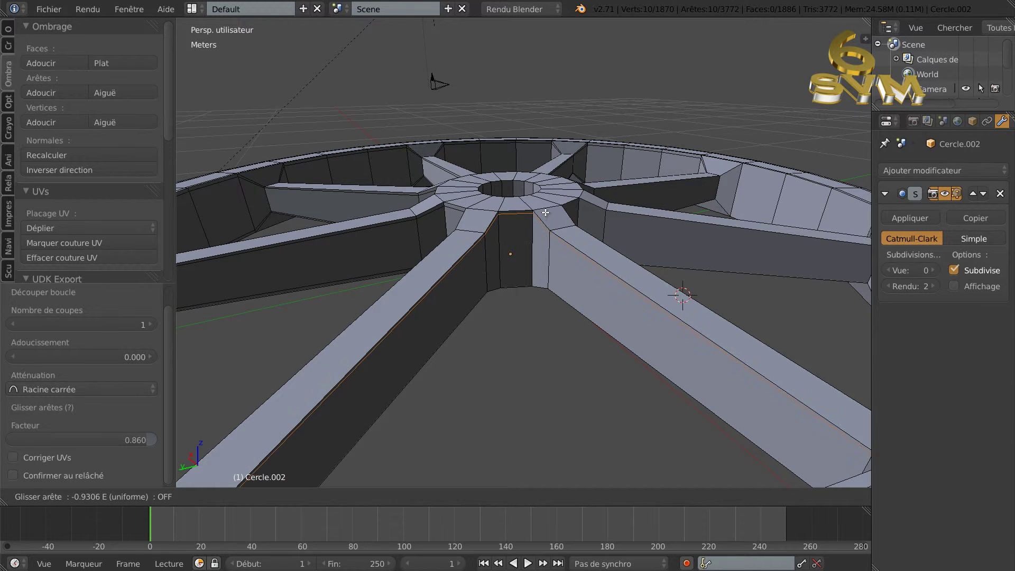
left_click(545, 212)
key("ctrl+r")
left_click(534, 265)
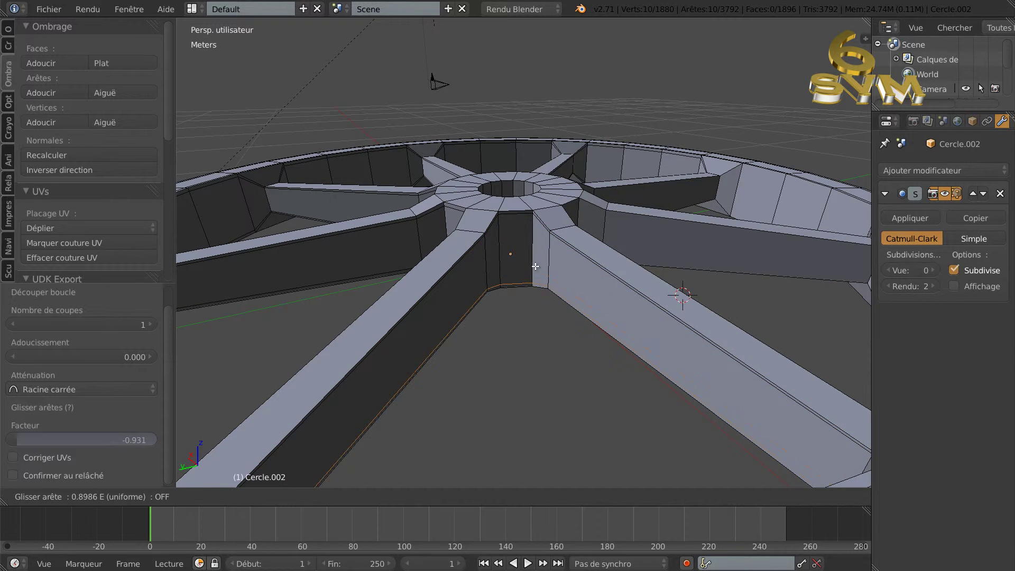
left_click(535, 266)
Add loop cuts close to the upper and lower edges of the seventh spoke opening's wall.
middle_click_drag(539, 262, 533, 246)
key("ctrl+r")
left_click(533, 246)
left_click(537, 229)
key("ctrl+r")
left_click(536, 232)
left_click(537, 258)
Add loop cuts to the eighth spoke opening's wall, one close to the upper edge and one near the lower with a slide factor of about 0.839.
middle_click_drag(537, 258, 486, 268)
key("ctrl+r")
left_click(540, 243)
left_click(540, 209)
key("ctrl+r")
left_click(539, 222)
left_click(539, 249)
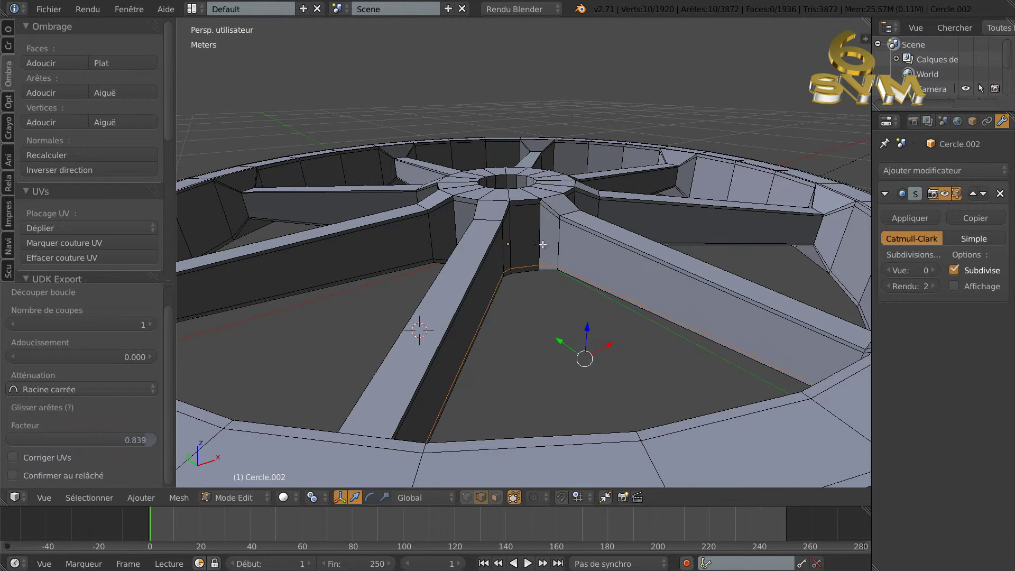
Set the viewport subdivision level to 2 and add a loop cut on the hub's face close to its hole, with a slide factor of about 0.968.
middle_click_drag(555, 240, 594, 277)
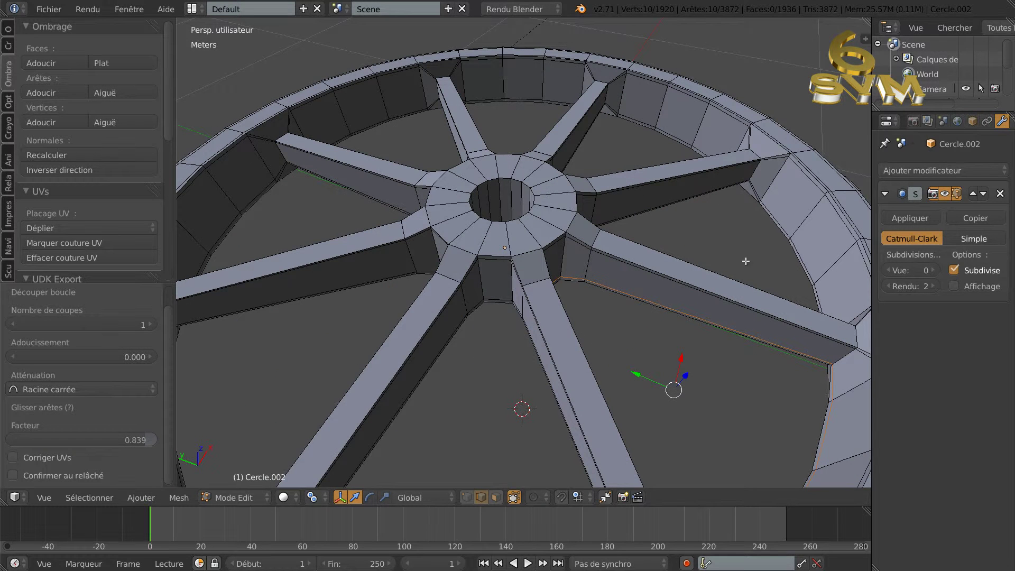
scroll(505, 201, "up", 2)
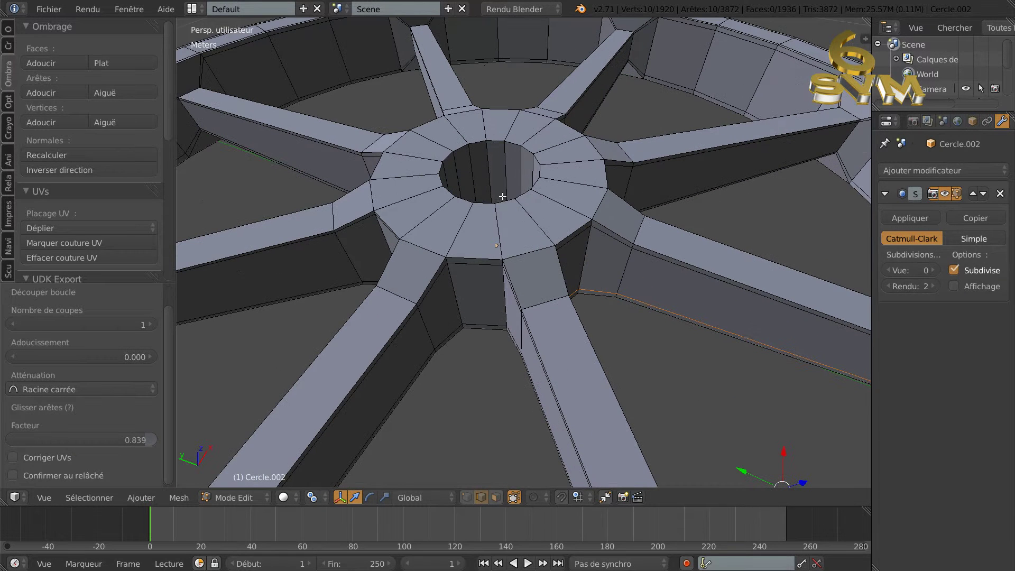
left_click(931, 270)
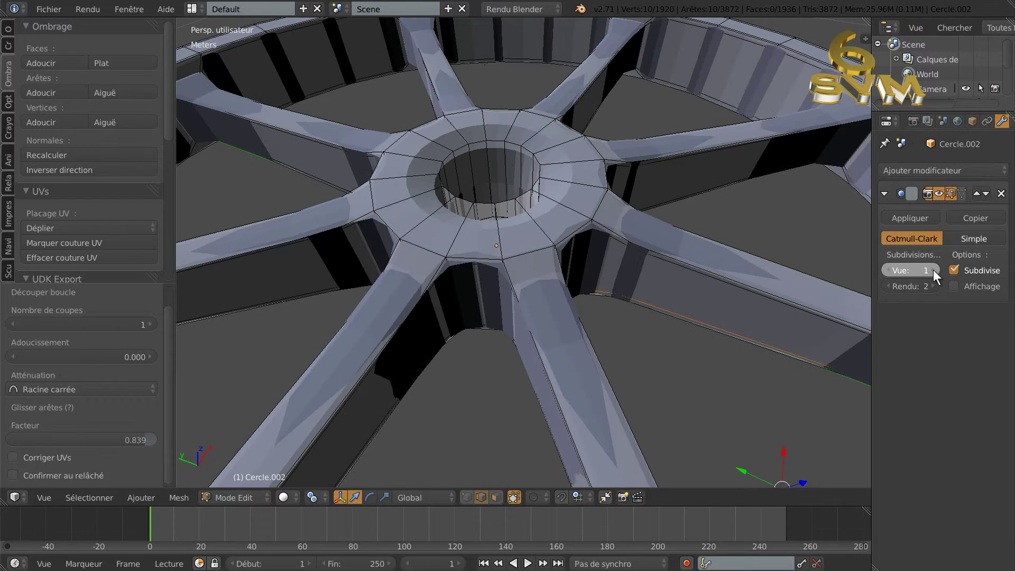
left_click(931, 270)
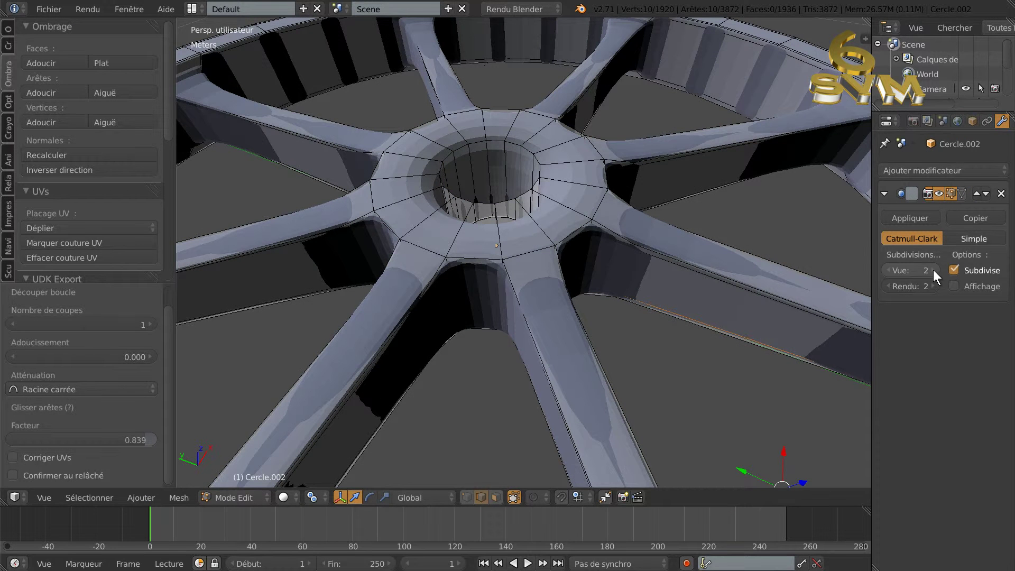
key("ctrl+r")
left_click(537, 217)
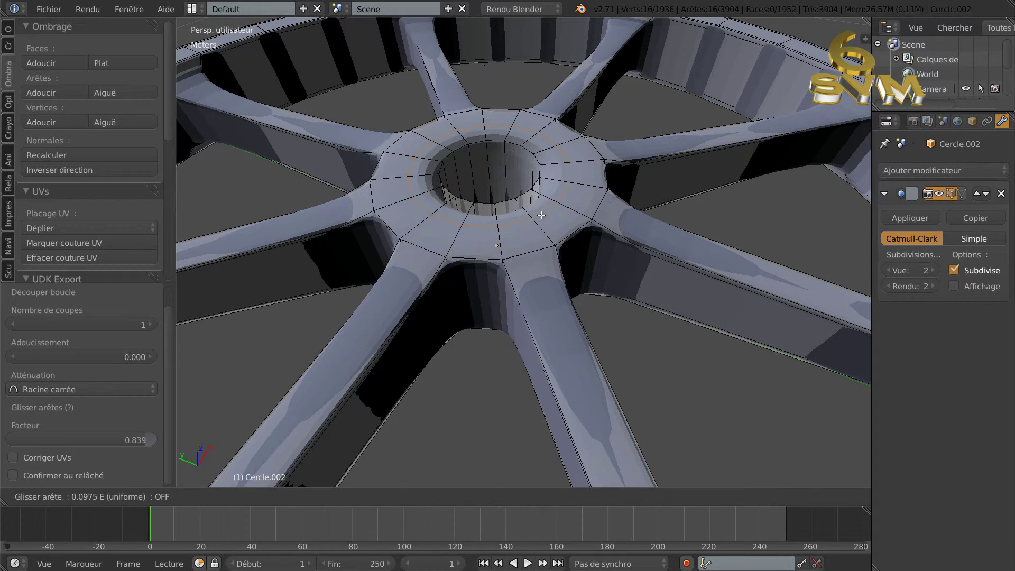
left_click(538, 187)
Add a loop cut inside the hub's hole near each end, with slide factors of about -0.939 and 0.902.
key("ctrl+r")
left_click(515, 178)
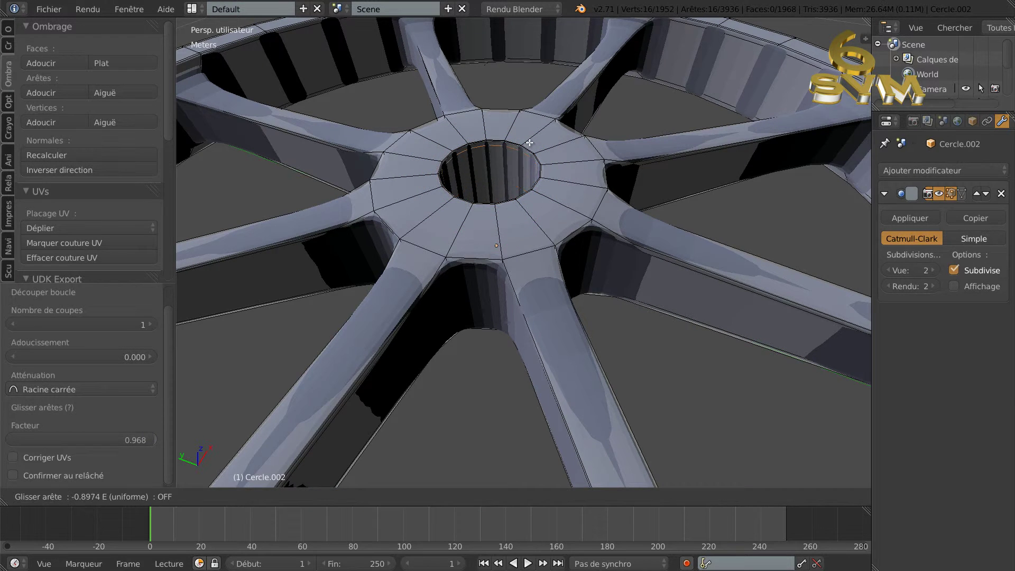
left_click(529, 141)
middle_click_drag(529, 142, 574, 372)
key("ctrl+r")
left_click(516, 253)
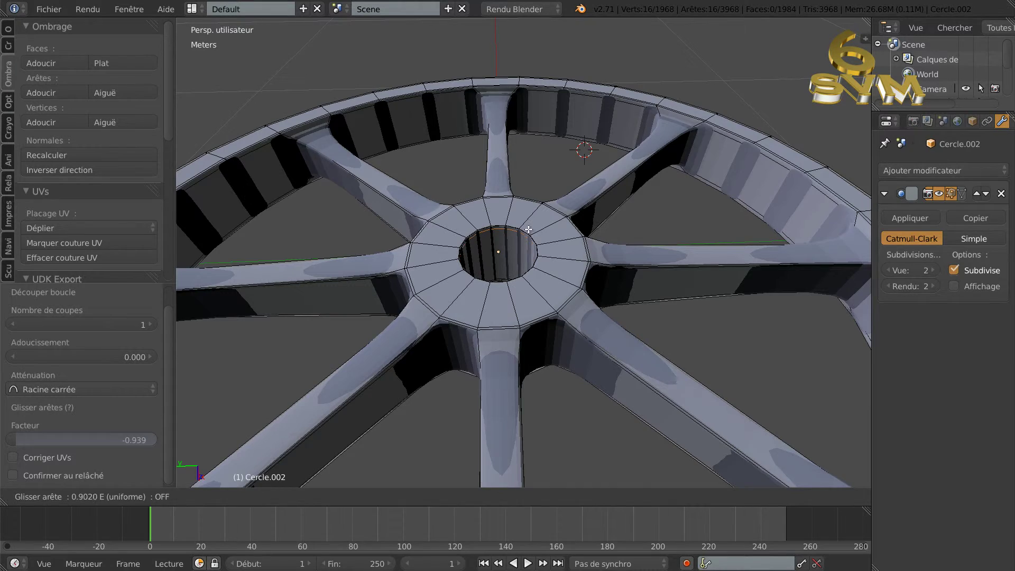
left_click(528, 230)
Set the viewport subdivision level to 3 and switch the wheel to Object Mode.
scroll(542, 268, "down", 5)
middle_click_drag(542, 268, 682, 306)
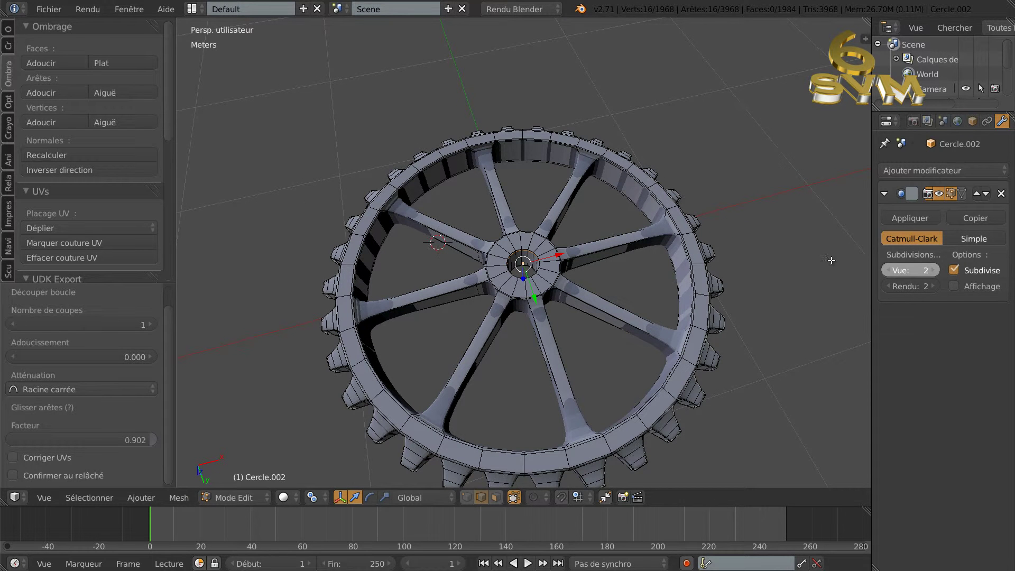
key("Tab")
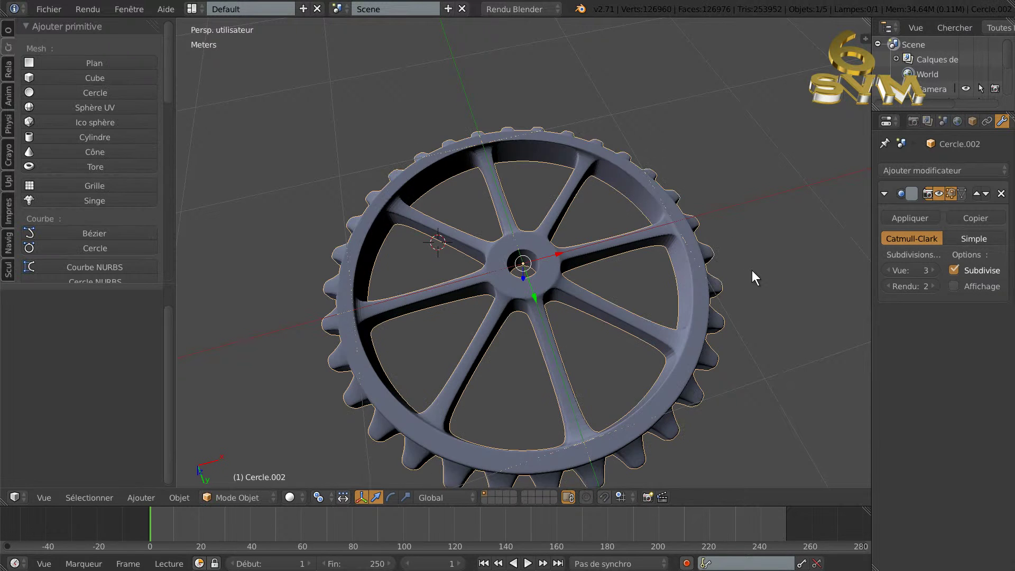
Examine the subdivided wheel's spokes, rim and teeth from several angles and distances.
scroll(751, 270, "down", 1)
middle_click_drag(751, 269, 704, 305)
scroll(645, 297, "up", 2)
scroll(645, 290, "down", 3)
middle_click_drag(645, 291, 577, 290)
scroll(576, 287, "up", 4)
scroll(576, 287, "down", 1)
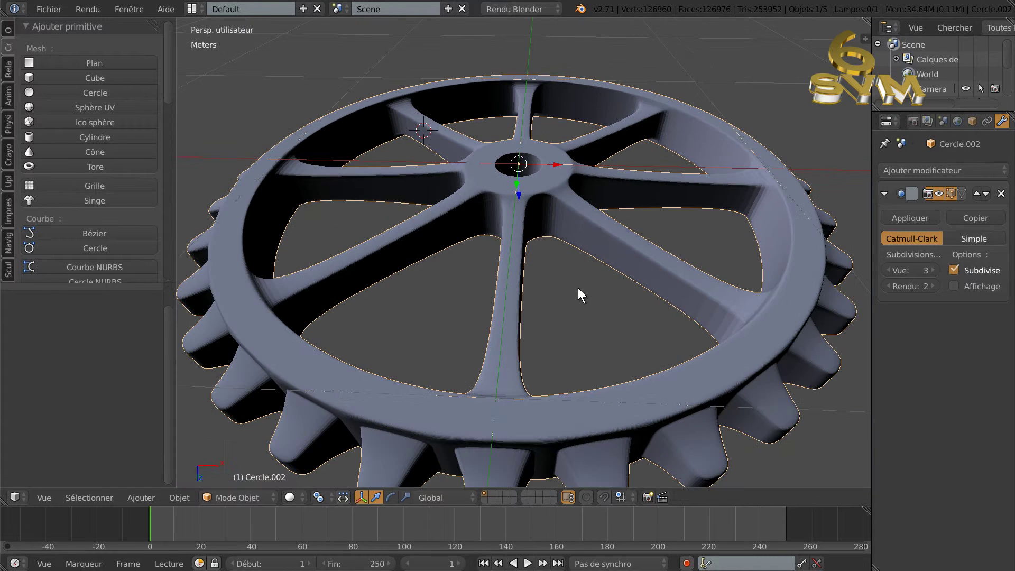
scroll(588, 283, "down", 3)
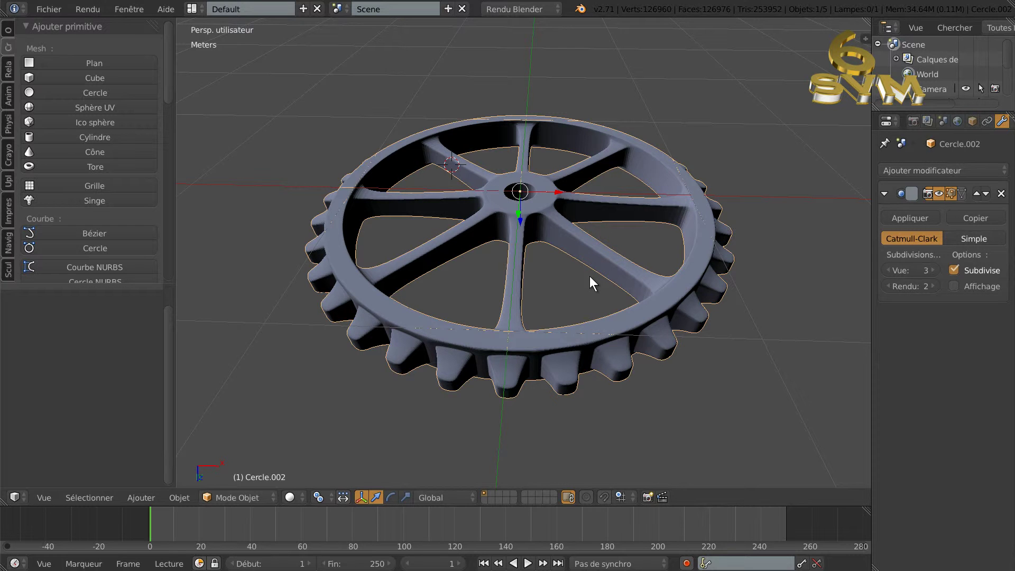
scroll(587, 279, "up", 1)
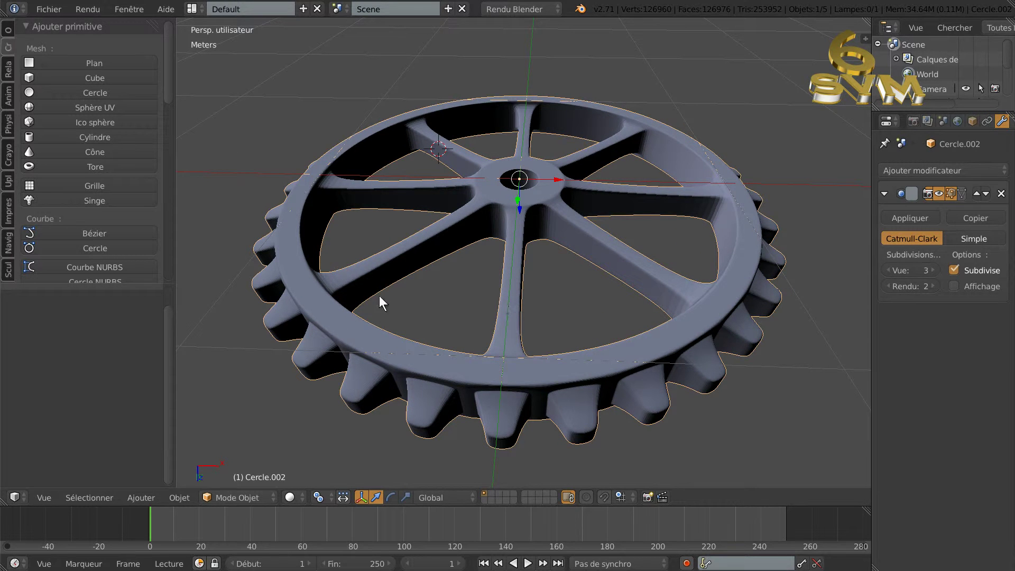
Apply smooth shading to the wheel from the object tools.
left_click(8, 30)
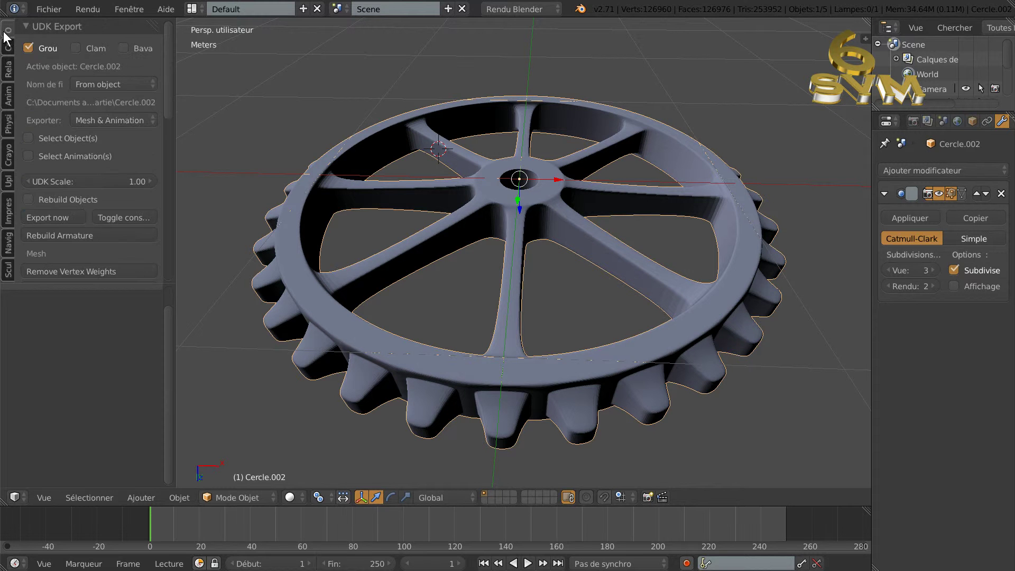
left_click_drag(170, 88, 160, 230)
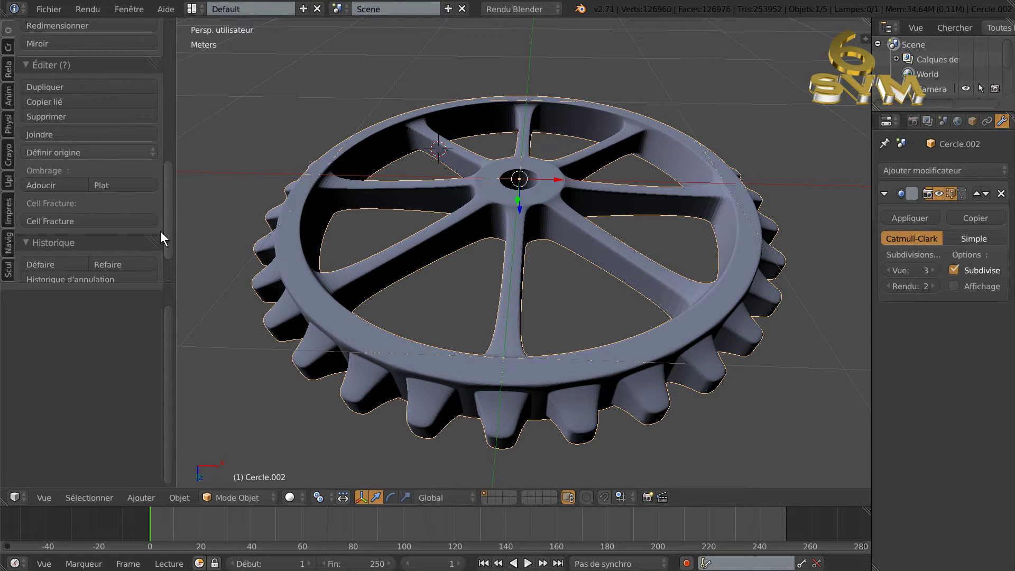
left_click(40, 185)
Inspect the smooth-shaded surface of the whole wheel from different sides and up close.
scroll(709, 233, "down", 2)
middle_click_drag(743, 208, 580, 325)
middle_click_drag(642, 319, 763, 322)
scroll(763, 322, "up", 3)
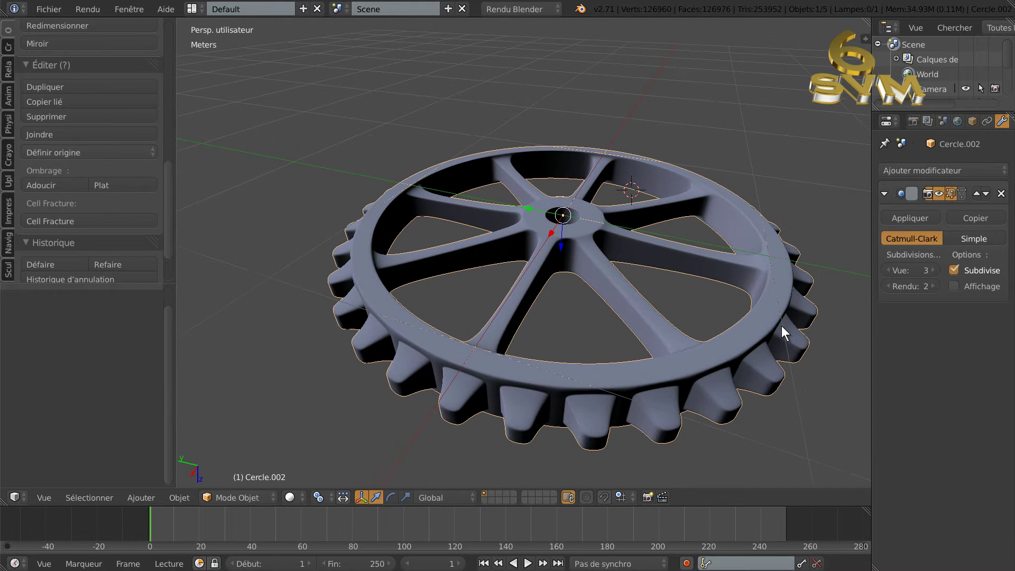
middle_click_drag(820, 344, 769, 356, "shift")
scroll(771, 332, "up", 4)
scroll(769, 329, "down", 5)
scroll(769, 356, "up", 2)
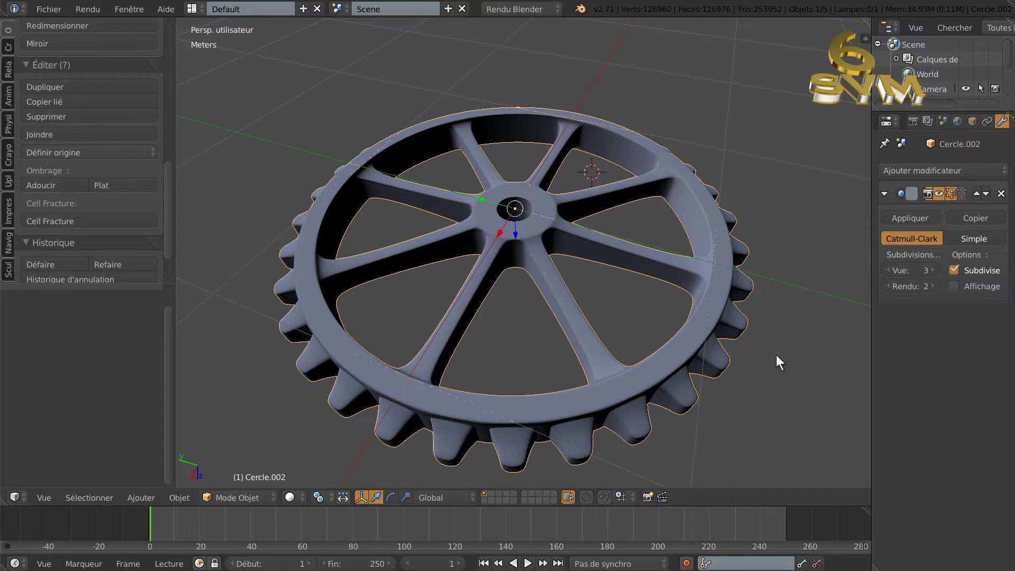
Return to Edit Mode and add a centred loop cut, without any slide, around the walls of four spoke openings.
key("Tab")
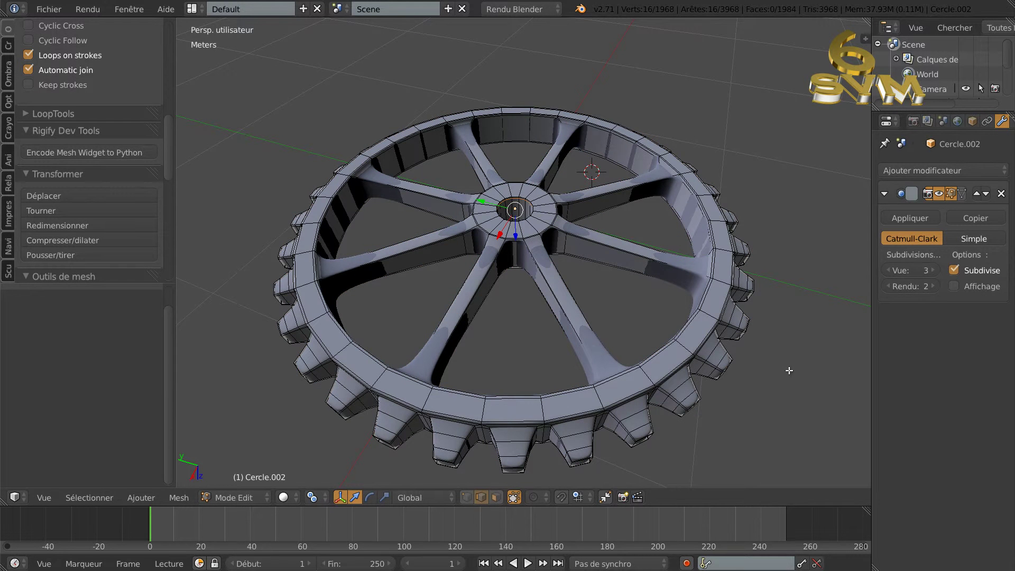
middle_click_drag(760, 380, 680, 355)
scroll(511, 295, "up", 1)
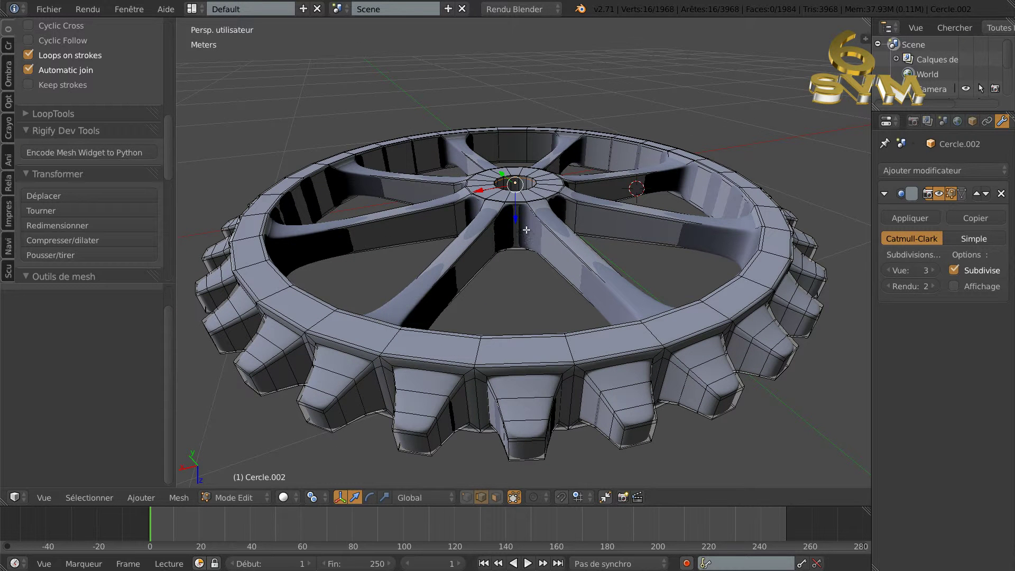
key("ctrl+r")
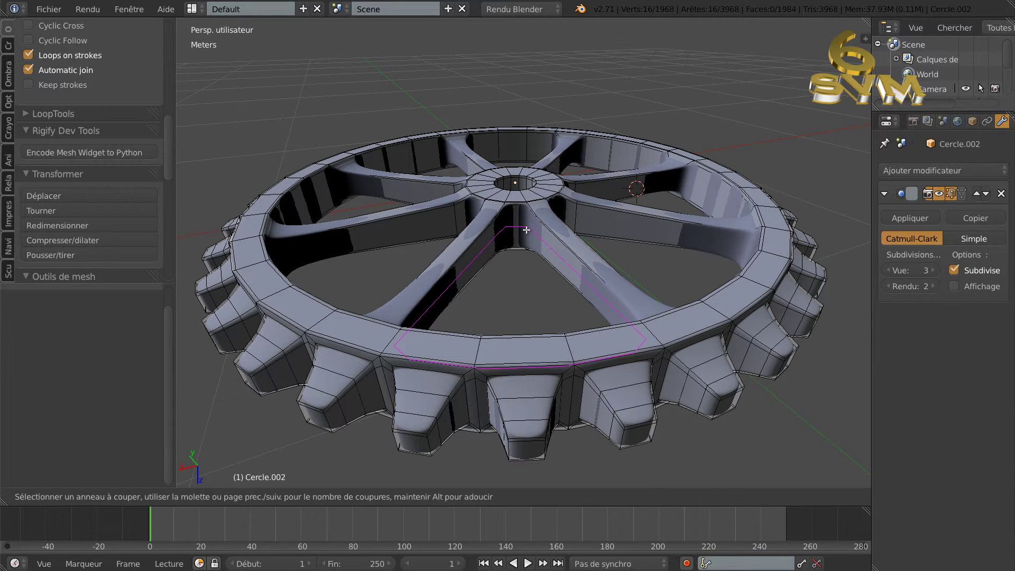
left_click(526, 230)
right_click(594, 243)
middle_click_drag(615, 249, 525, 236)
key("ctrl+r")
left_click(540, 229)
right_click(552, 231)
key("ctrl+r")
left_click(543, 226)
right_click(575, 242)
middle_click_drag(580, 252, 498, 246)
key("ctrl+r")
left_click(559, 220)
right_click(586, 232)
Add a centred loop cut with a slide factor of 0 around the walls of the remaining four spoke openings.
middle_click_drag(601, 237, 533, 233)
key("ctrl+r")
left_click(561, 236)
right_click(562, 236)
key("ctrl+r")
left_click(584, 243)
right_click(584, 243)
key("ctrl+r")
left_click(541, 239)
right_click(541, 238)
key("ctrl+r")
left_click(532, 232)
right_click(531, 232)
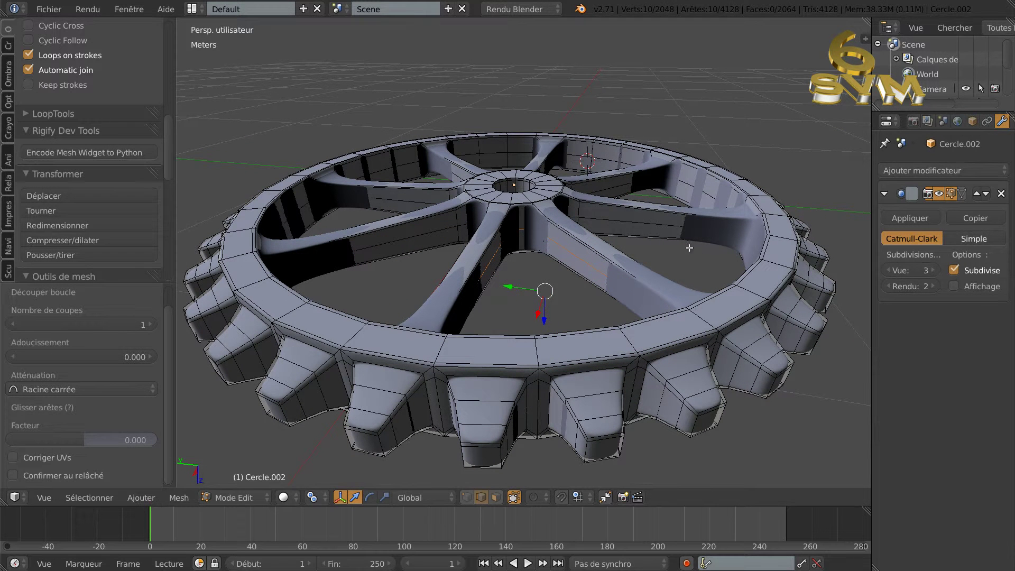
Add the centre edge loops of the remaining seven spoke openings to the selection.
right_click(635, 224, "alt+shift")
right_click(420, 232, "alt+shift")
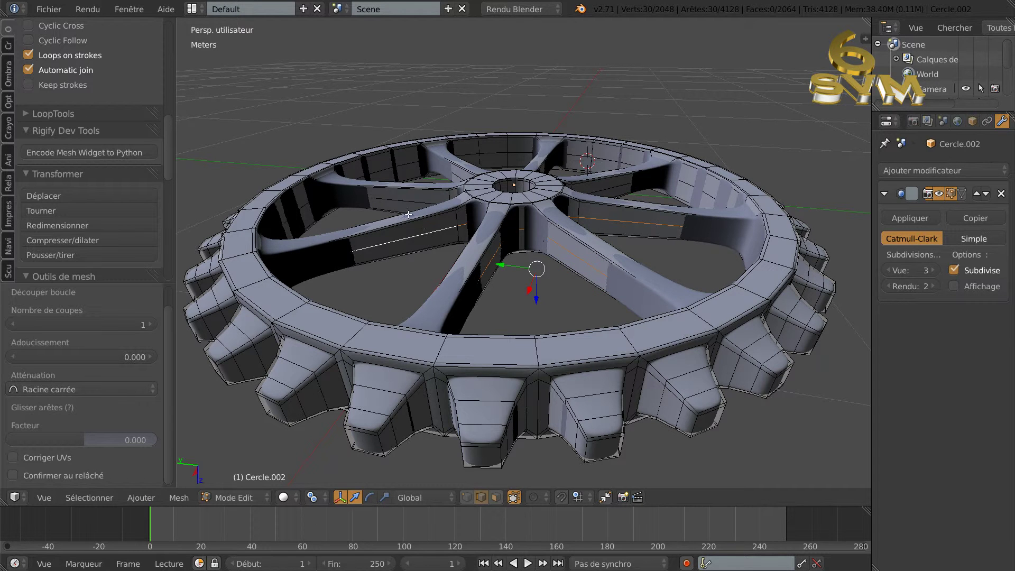
right_click(391, 202, "alt+shift")
right_click(615, 188, "alt+shift")
middle_click_drag(628, 192, 547, 229)
right_click(597, 208, "alt+shift")
right_click(608, 177, "alt+shift")
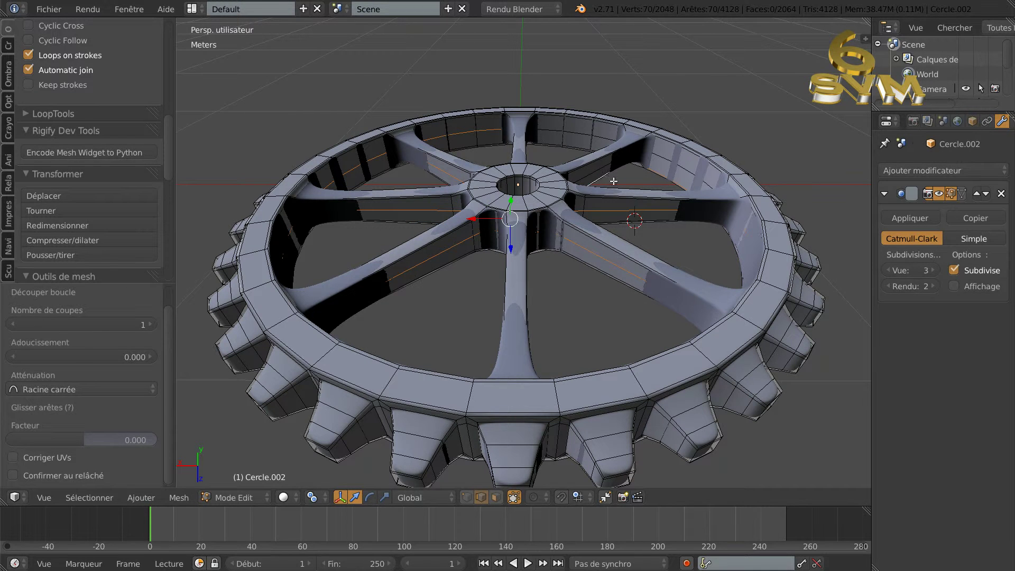
right_click(599, 178, "alt+shift")
mouse_move(596, 206)
middle_mouse_down()
mouse_move(522, 190)
mouse_move(601, 196)
middle_mouse_up()
right_click(632, 200, "alt+shift")
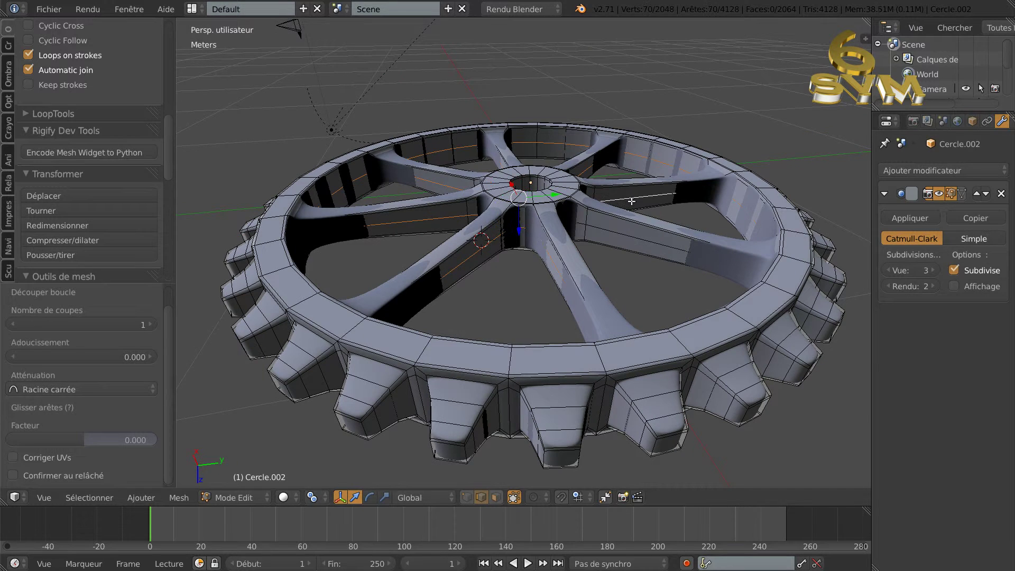
right_click(628, 234, "alt+shift")
scroll(628, 234, "down", 2)
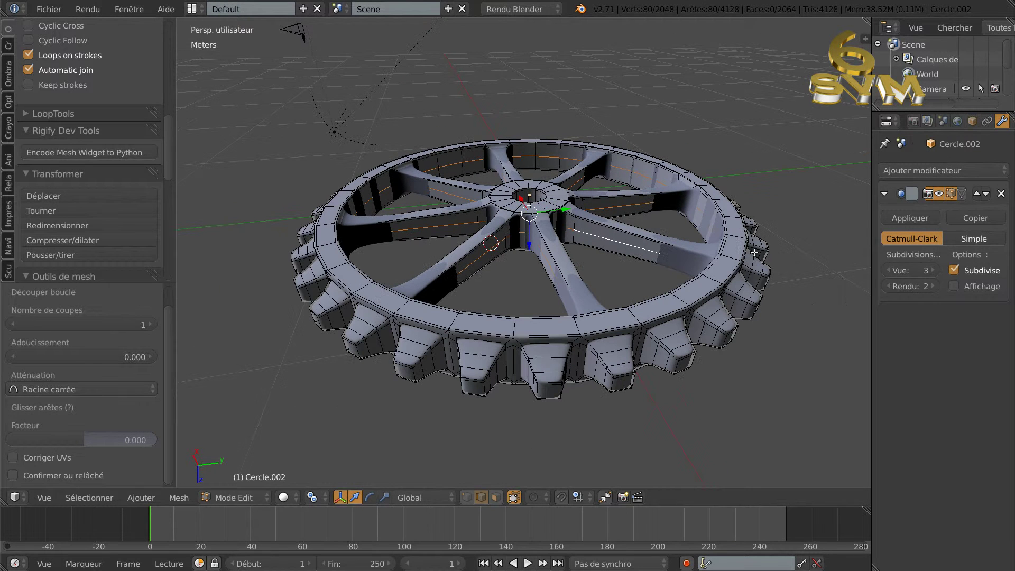
Set the wheel's Subdivision Surface viewport level to 0.
left_click(887, 272)
left_click(886, 272)
left_click(886, 271)
scroll(789, 288, "down", 1)
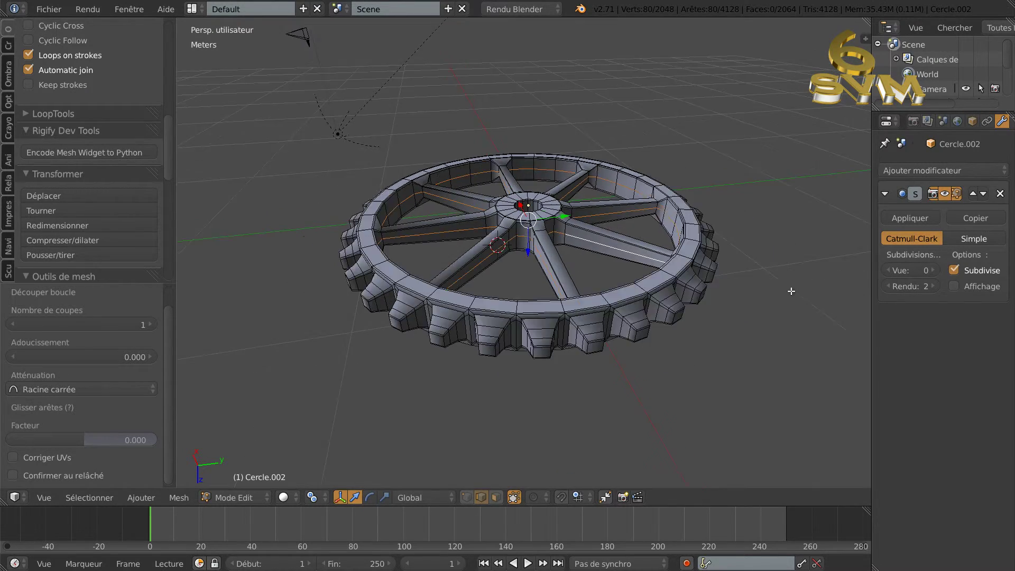
middle_click_drag(786, 288, 438, 293)
scroll(663, 312, "up", 3)
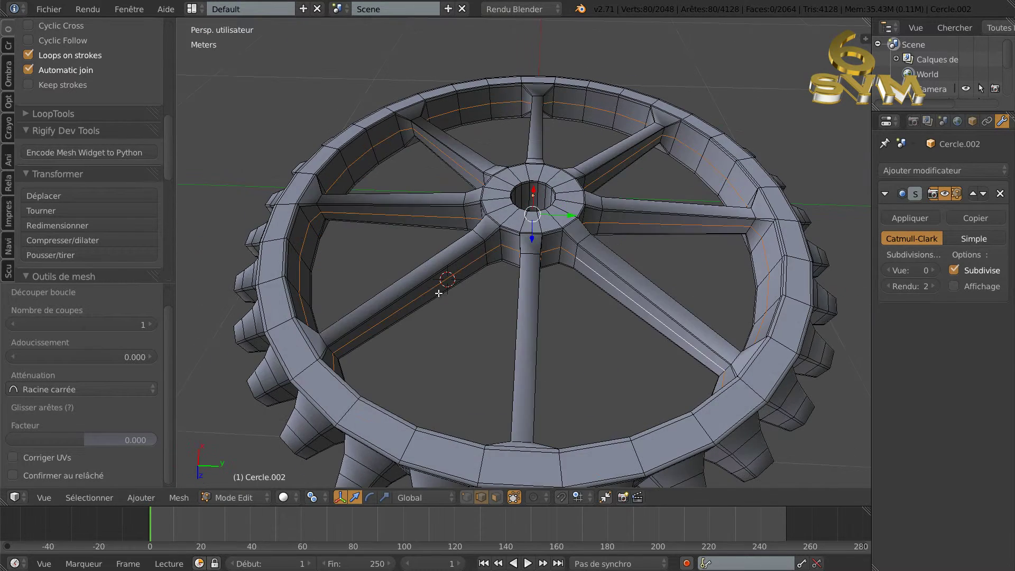
scroll(438, 293, "down", 4)
scroll(468, 288, "up", 1)
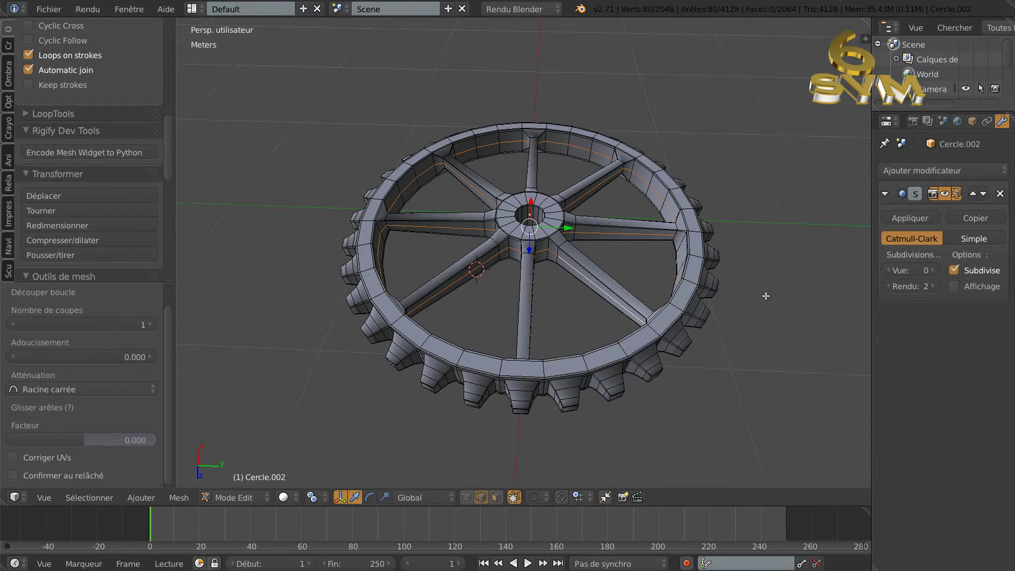
Try scaling each selected opening loop inward around its individual origin in the top view.
key("KP_7")
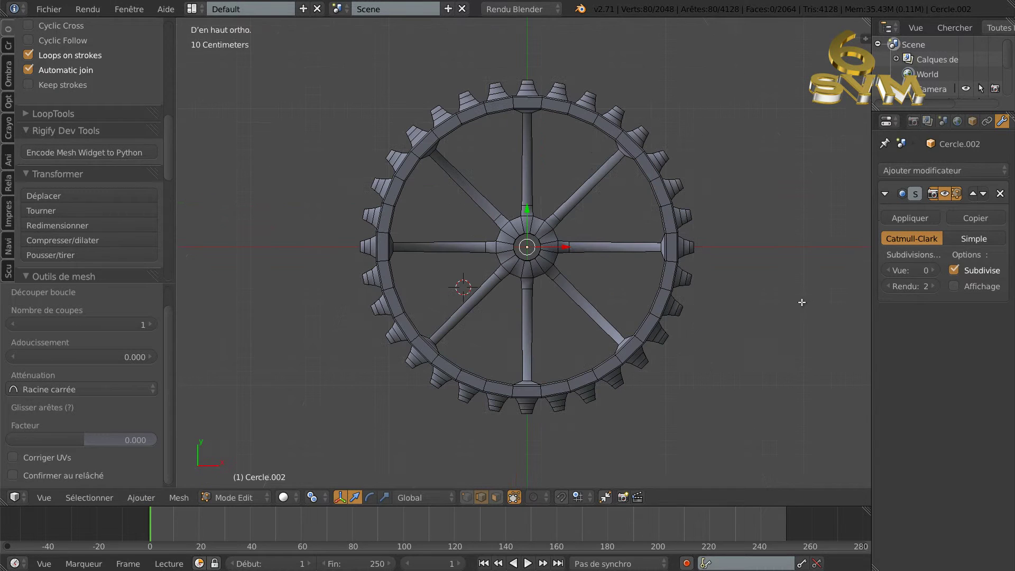
left_click(311, 496)
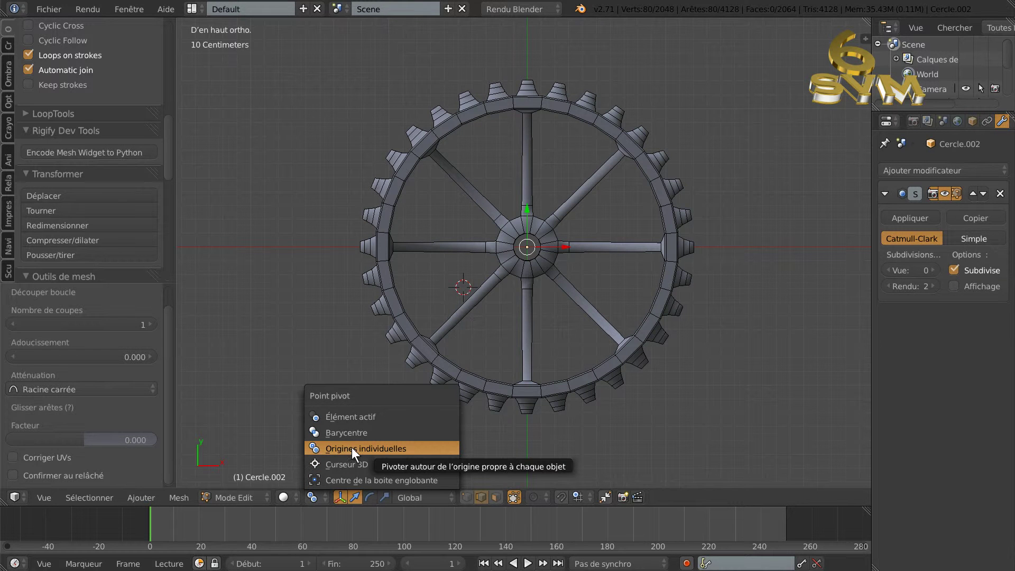
left_click(379, 447)
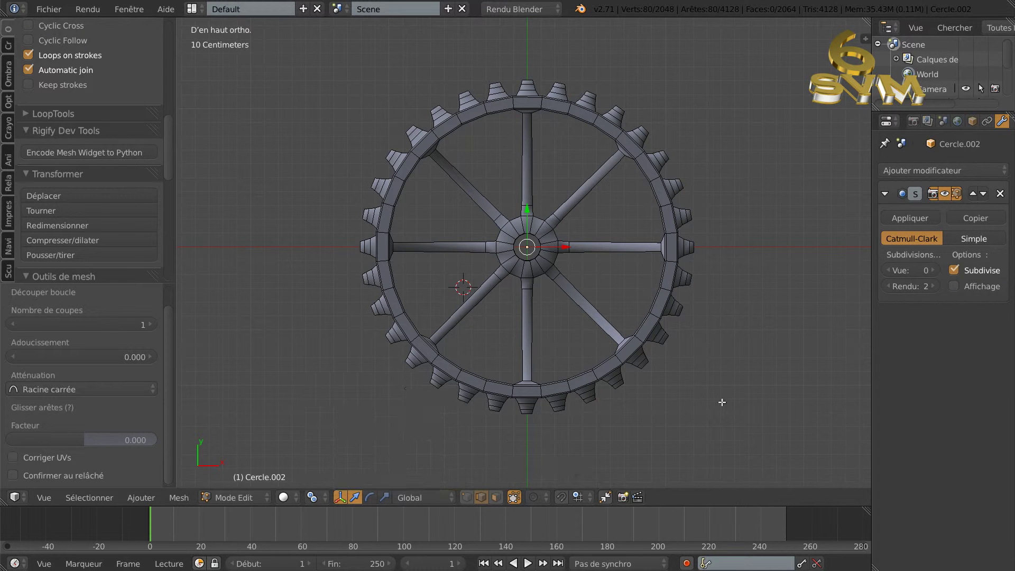
key("s")
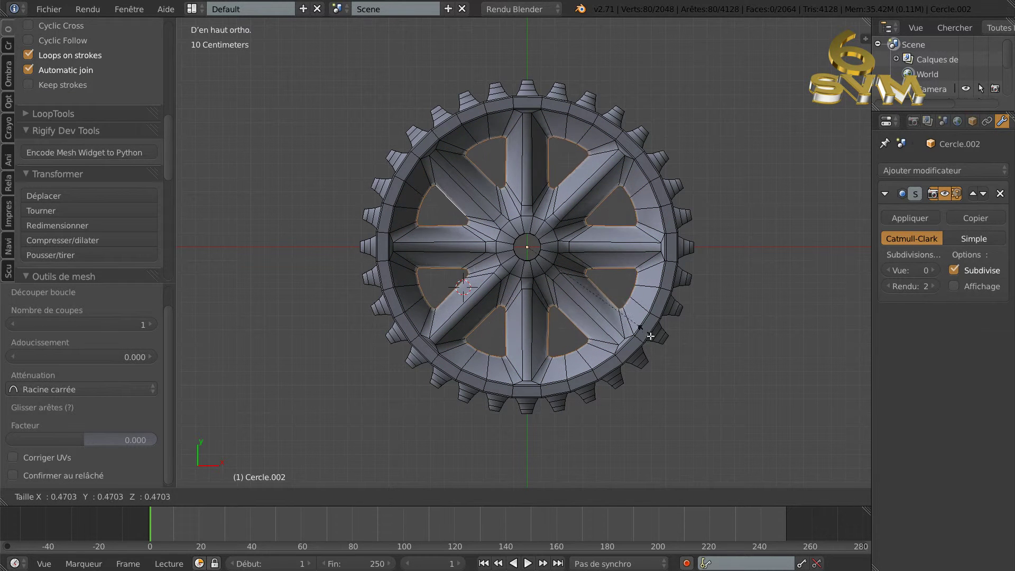
left_click(716, 381)
Leave Edit Mode, raise the viewport subdivision level to 3 and inspect the smoothed spokes and rim from several angles.
key("Tab")
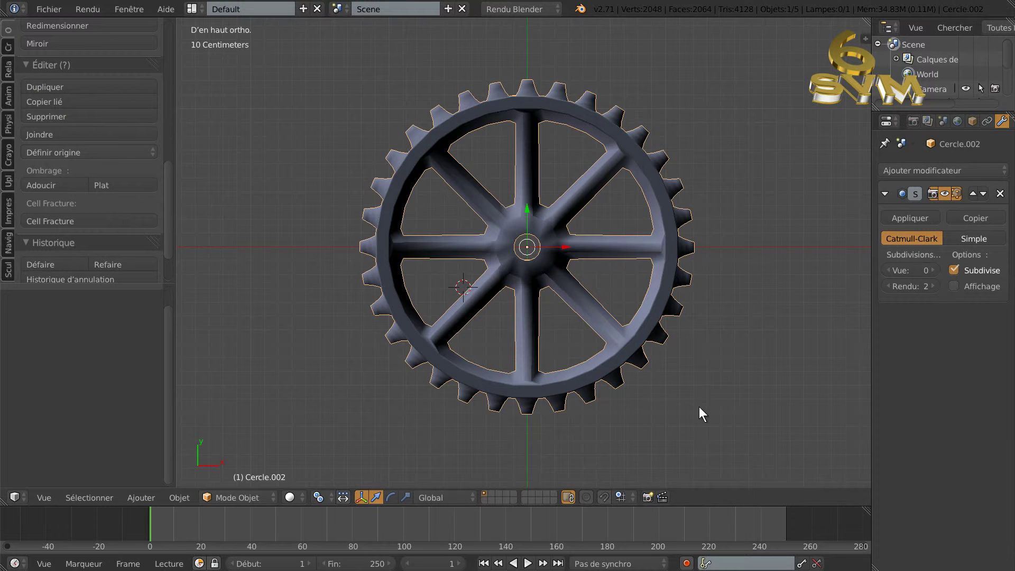
left_click(931, 270)
left_click(931, 270)
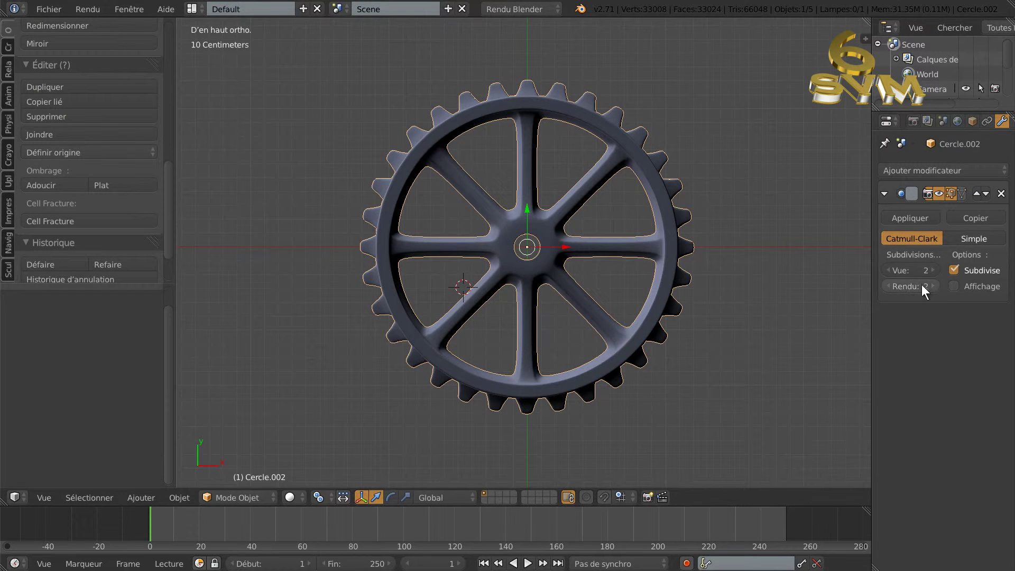
middle_click_drag(715, 385, 758, 310)
scroll(658, 350, "up", 3)
middle_click_drag(658, 349, 538, 364)
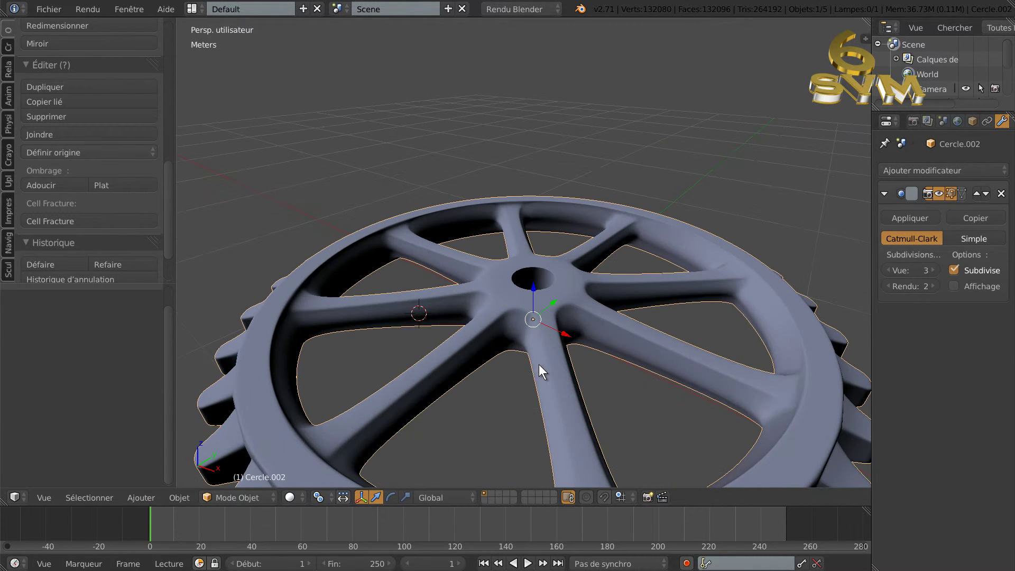
scroll(659, 340, "down", 5)
middle_click_drag(638, 359, 587, 372)
scroll(588, 357, "up", 1)
scroll(591, 353, "up", 1)
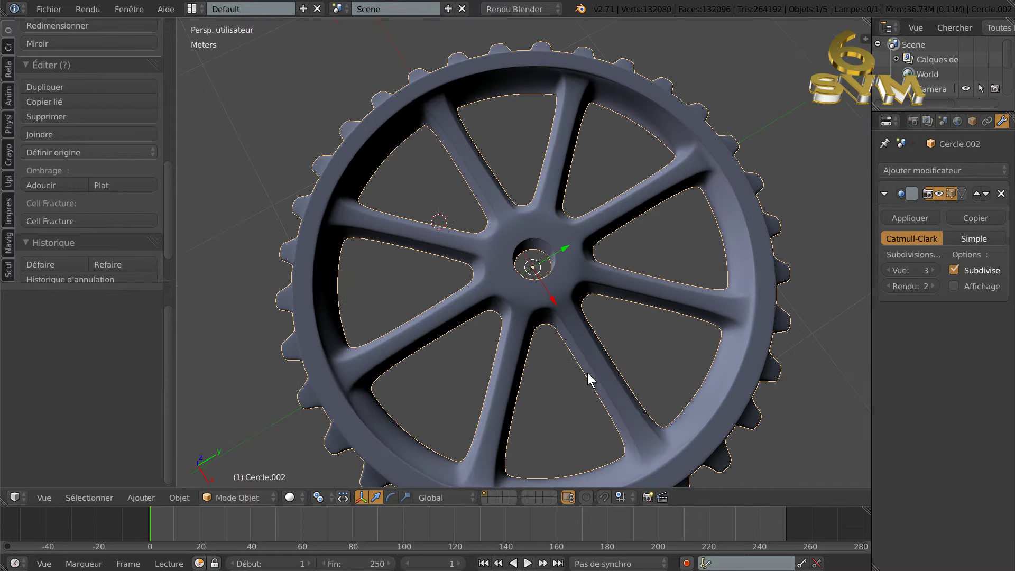
middle_click_drag(710, 350, 745, 308)
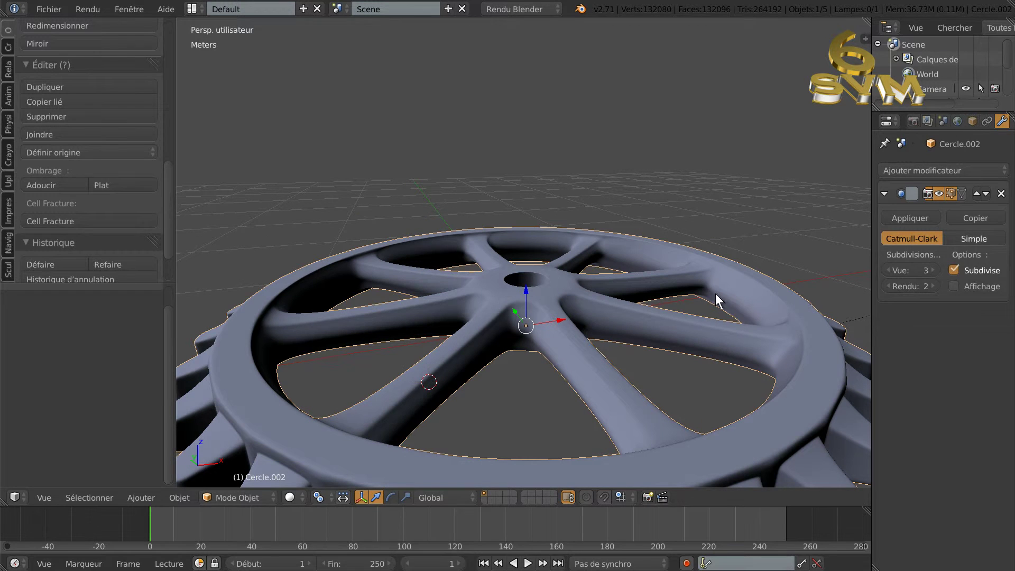
Set the viewport subdivision level to 0, return to Edit Mode and undo the individual scaling of the opening loops.
left_click(890, 268)
type("0")
key("Return")
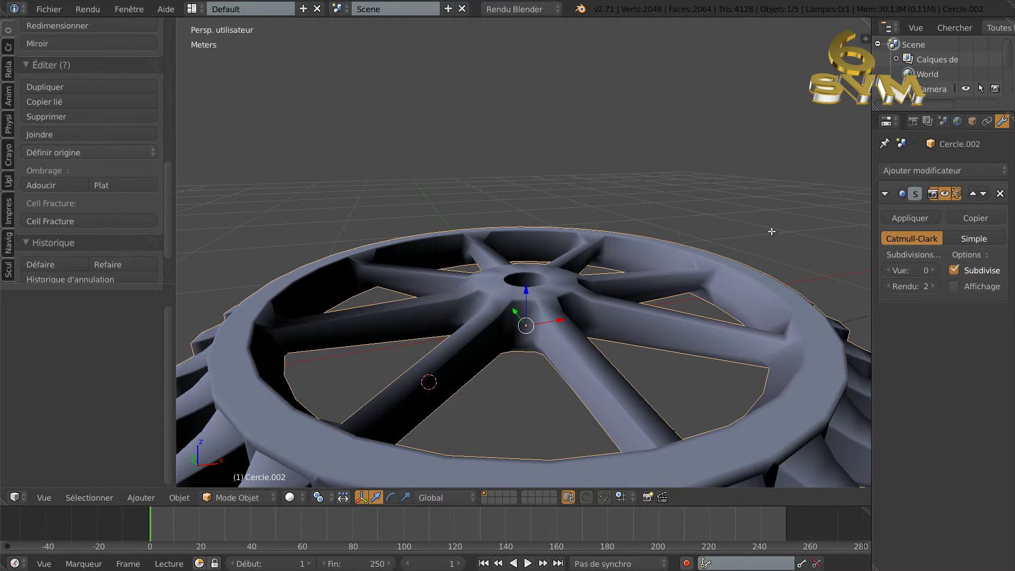
key("Tab")
key("KP_7")
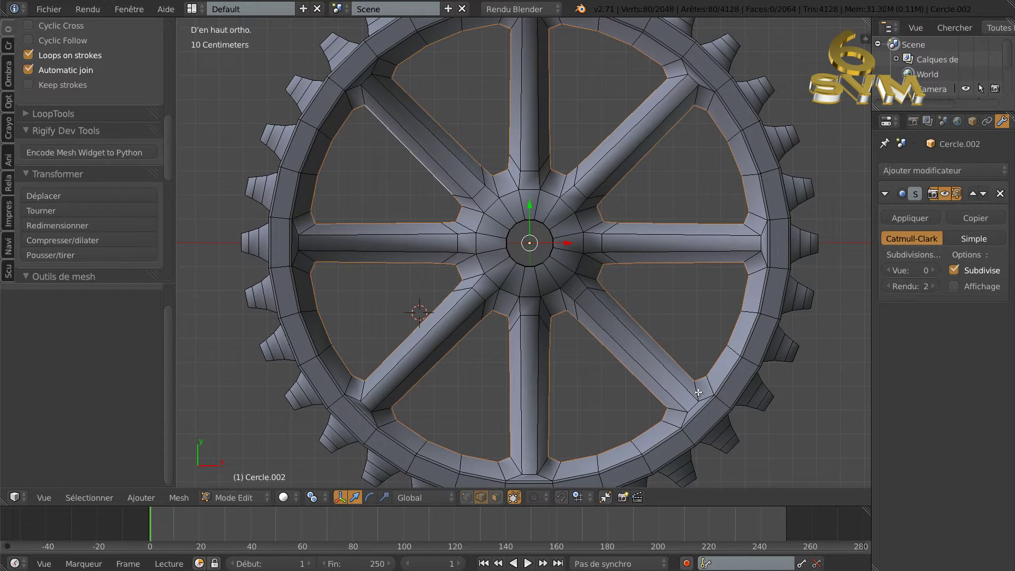
key("h")
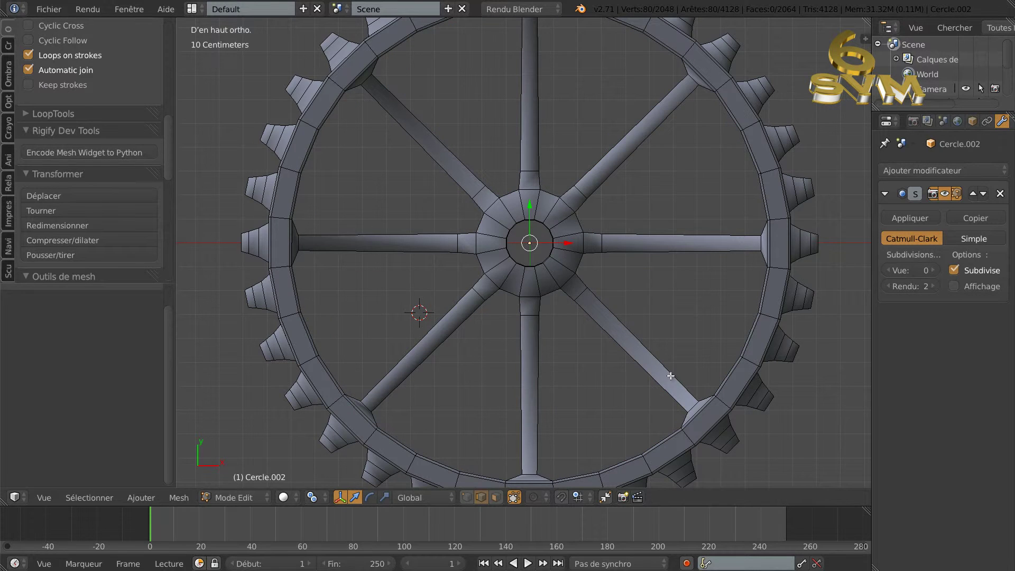
Set the pivot point to Barycentre and scale the selected opening loops together to about 0.939 in the top view.
mouse_move(654, 376)
middle_mouse_down()
mouse_move(661, 338)
mouse_move(634, 360)
mouse_move(655, 375)
middle_mouse_up()
key("KP_7")
left_click(312, 497)
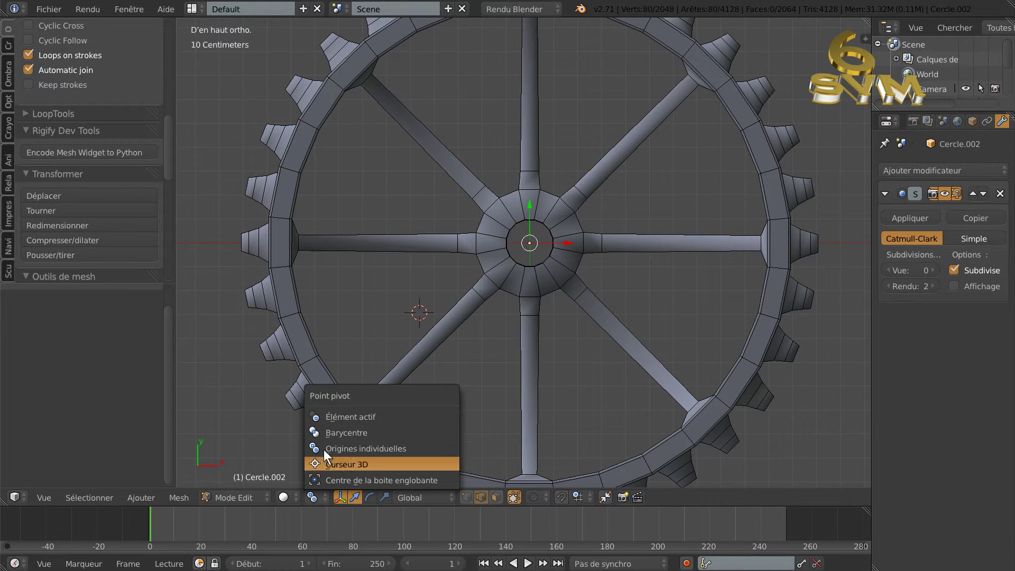
left_click(328, 429)
scroll(515, 385, "down", 2)
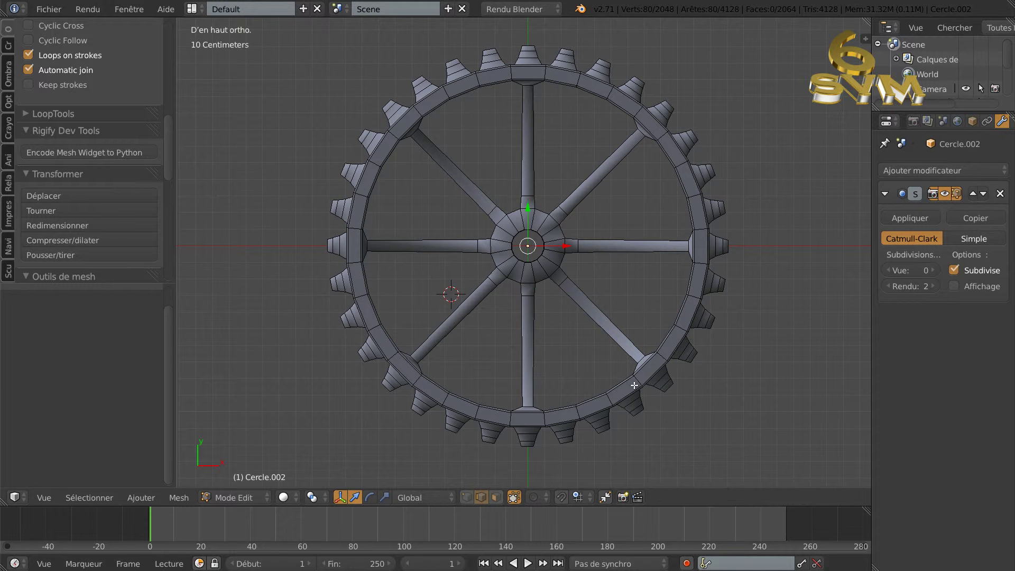
key("s")
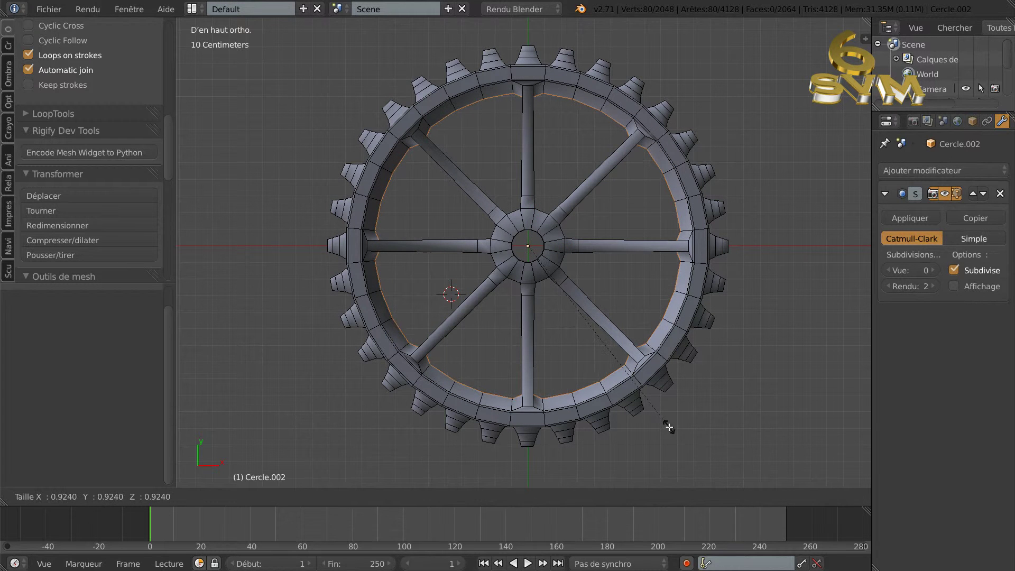
left_click(673, 426)
Raise the viewport subdivision level to 2, leave Edit Mode and inspect the smoothed wheel's inner rim and spokes.
middle_click_drag(672, 426, 717, 272)
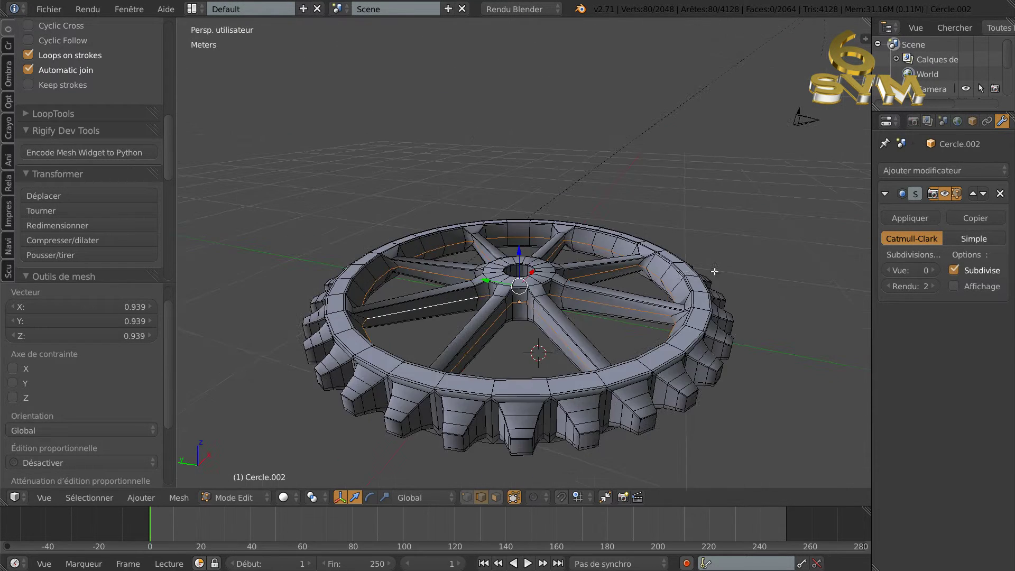
scroll(625, 296, "up", 2)
scroll(572, 319, "up", 2)
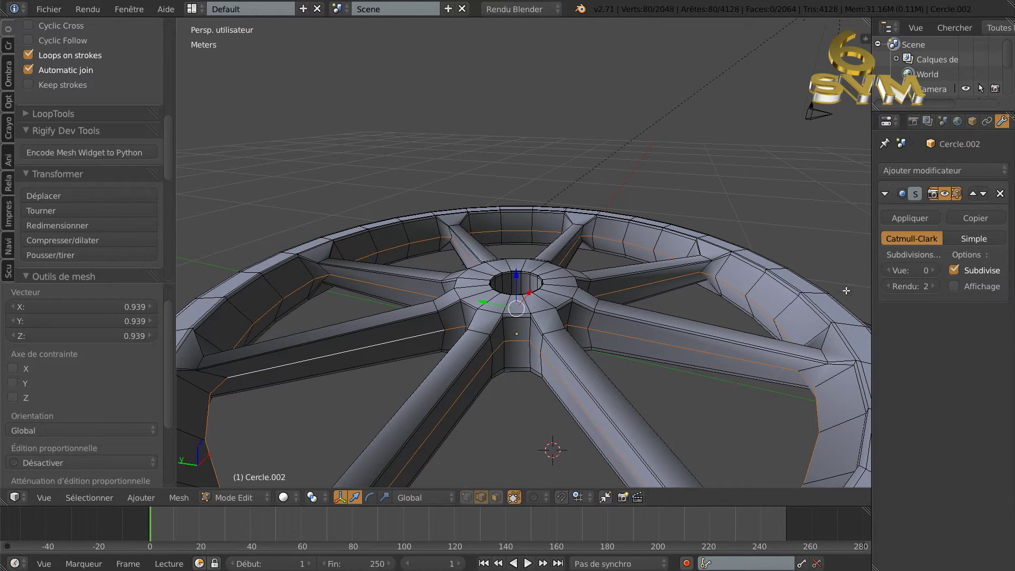
left_click(933, 270)
left_click(933, 269)
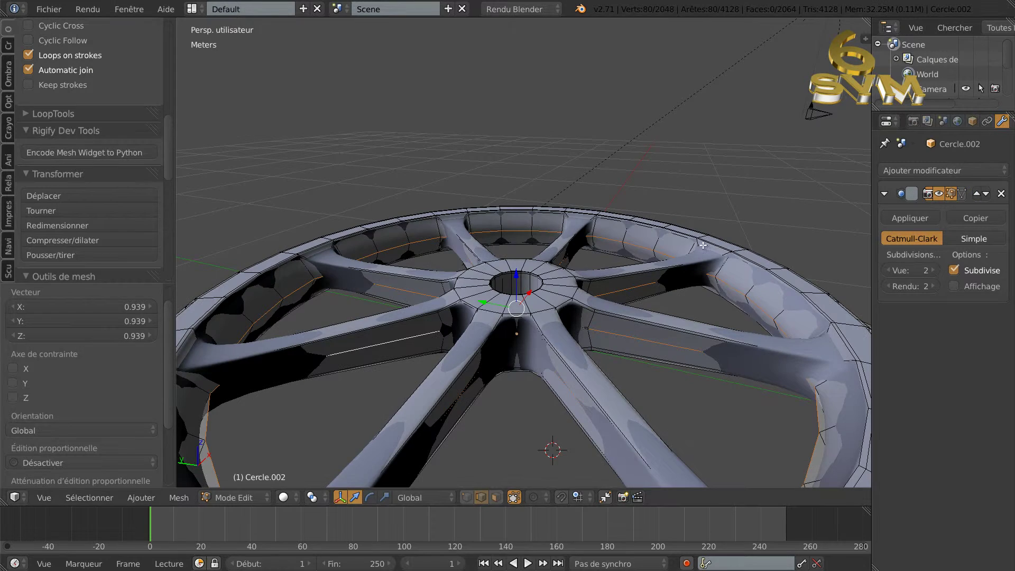
key("Tab")
scroll(676, 272, "down", 3)
middle_click_drag(670, 285, 712, 296)
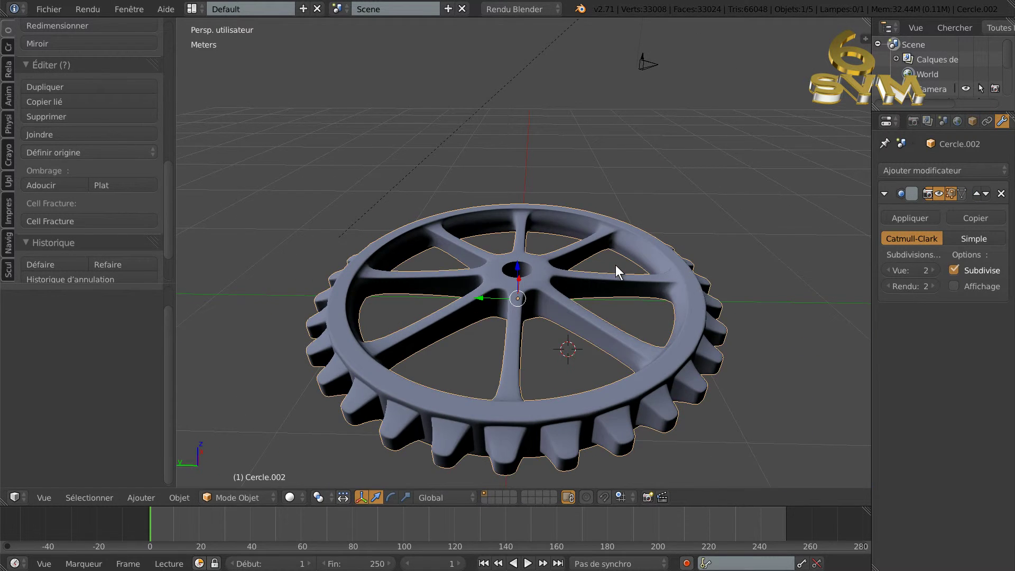
scroll(614, 267, "up", 6)
middle_click_drag(683, 259, 563, 297)
scroll(540, 274, "down", 5)
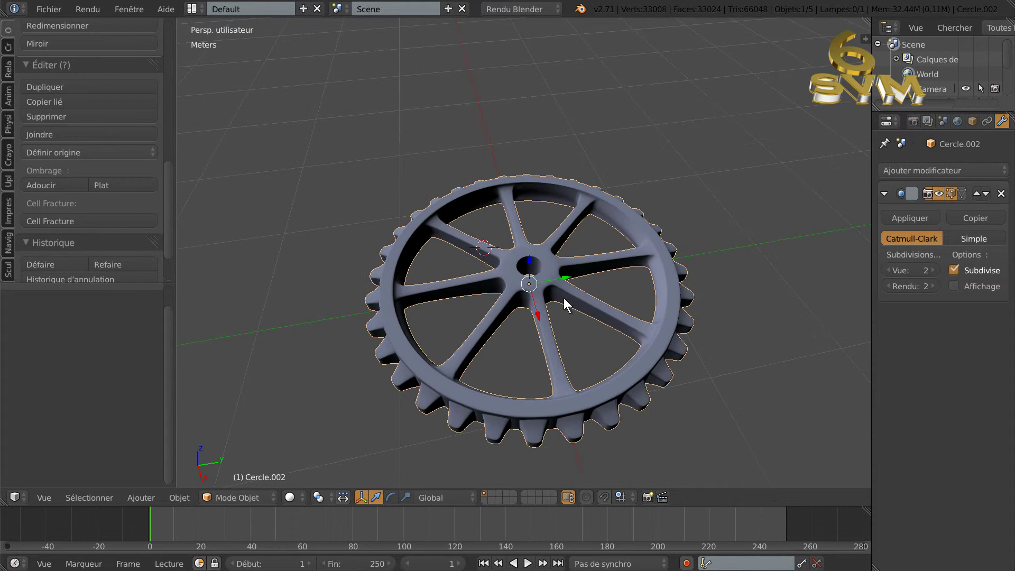
Set the viewport subdivision level to 0 and return the wheel to Edit Mode.
left_click(884, 269)
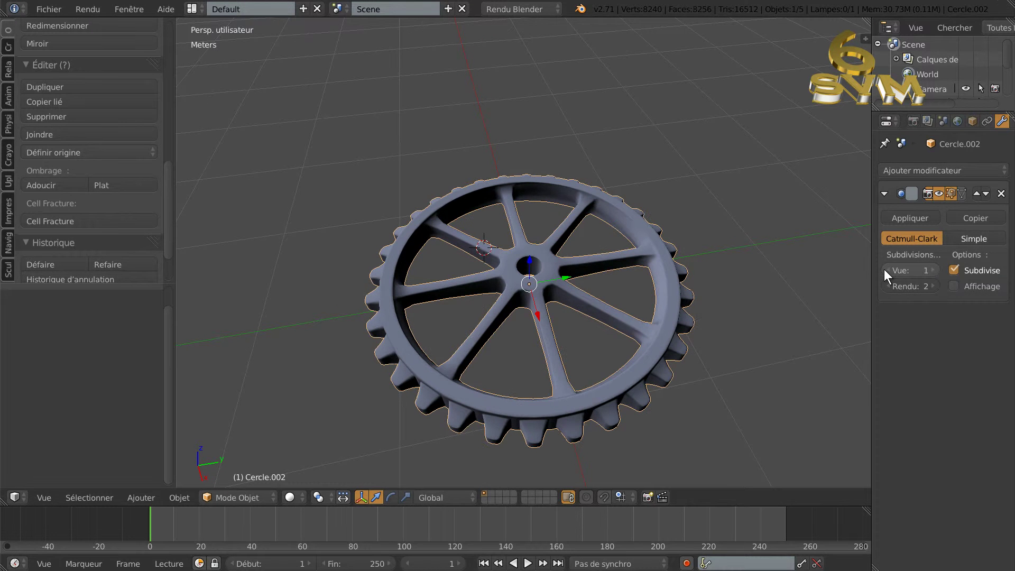
left_click(884, 269)
key("Tab")
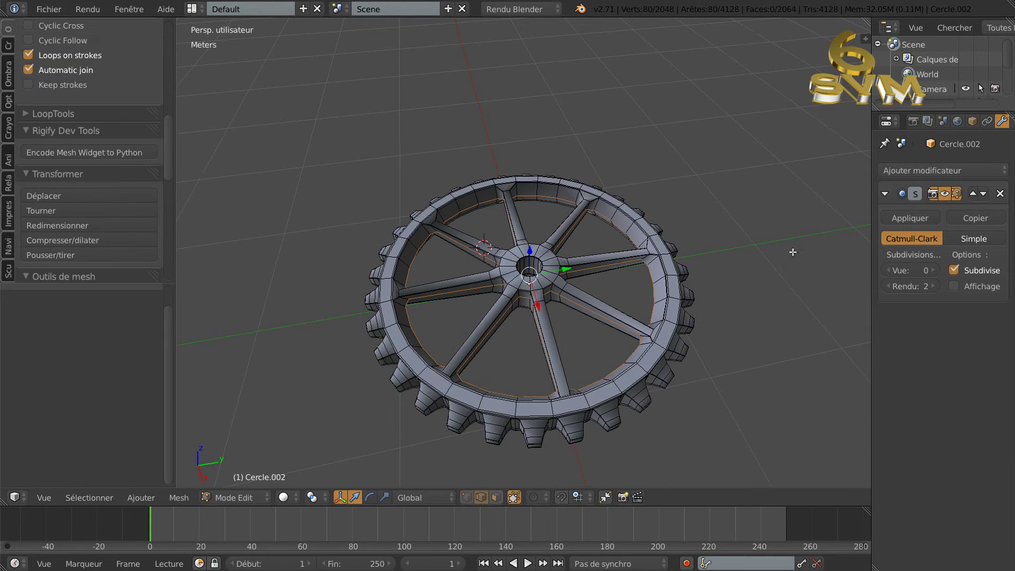
Try scaling the selected opening loops up to about 1.03 around their common centre.
middle_click_drag(788, 288, 792, 312)
scroll(769, 329, "up", 2)
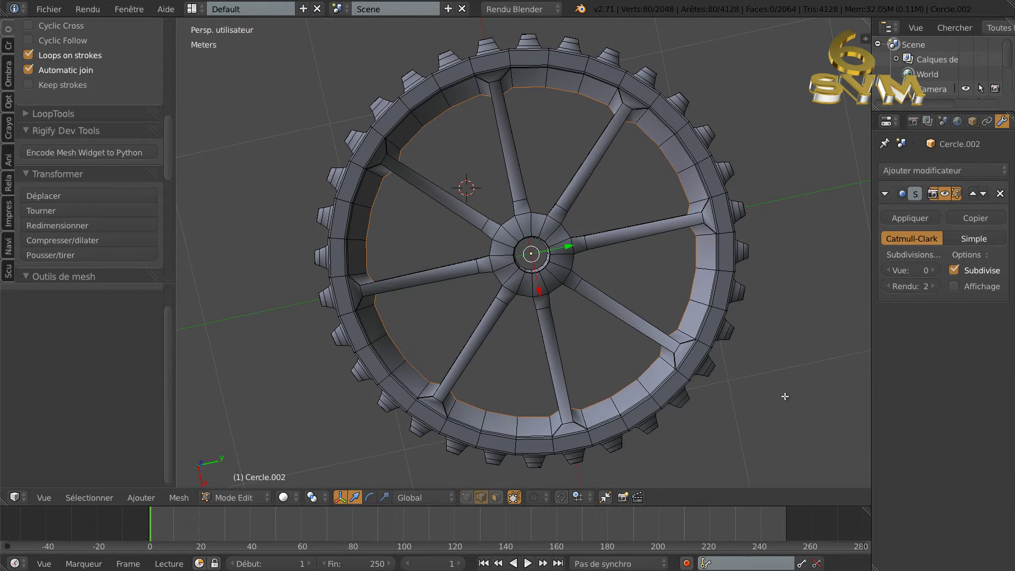
key("s")
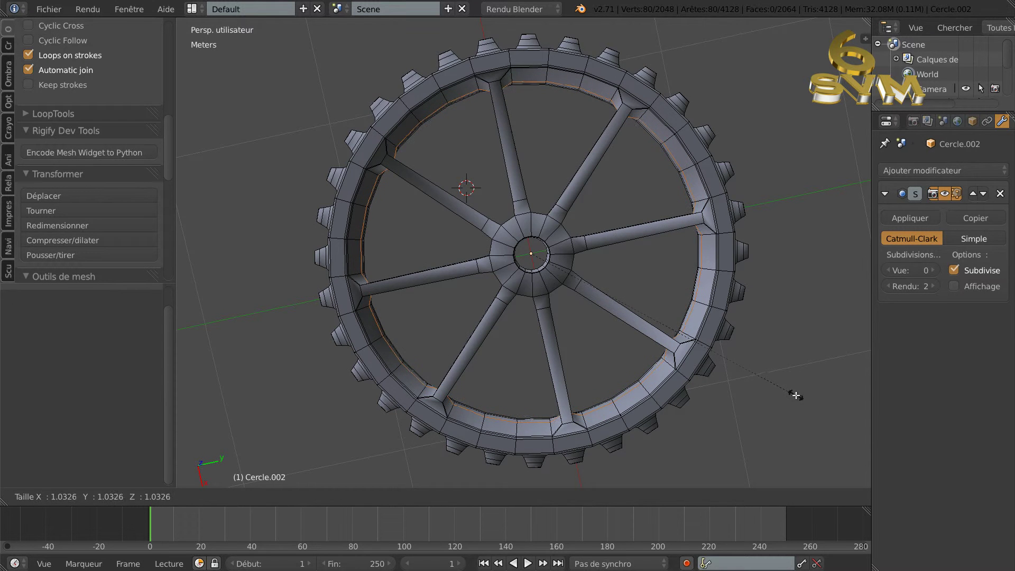
left_click(795, 395)
middle_click_drag(796, 395, 746, 374)
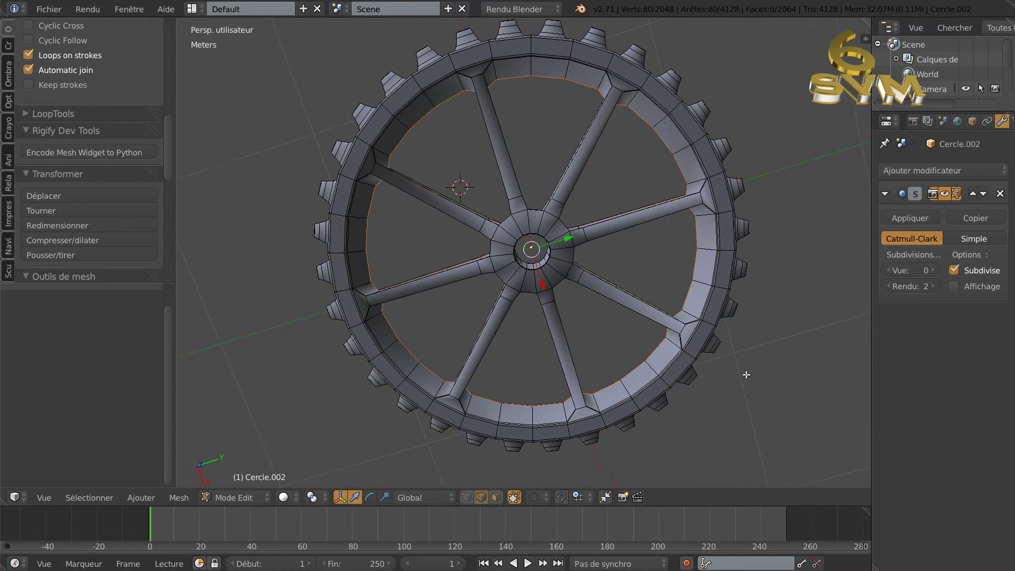
Scale the selected opening loops up to about 1.007 around their common centre in the top view.
key("KP_7")
key("s")
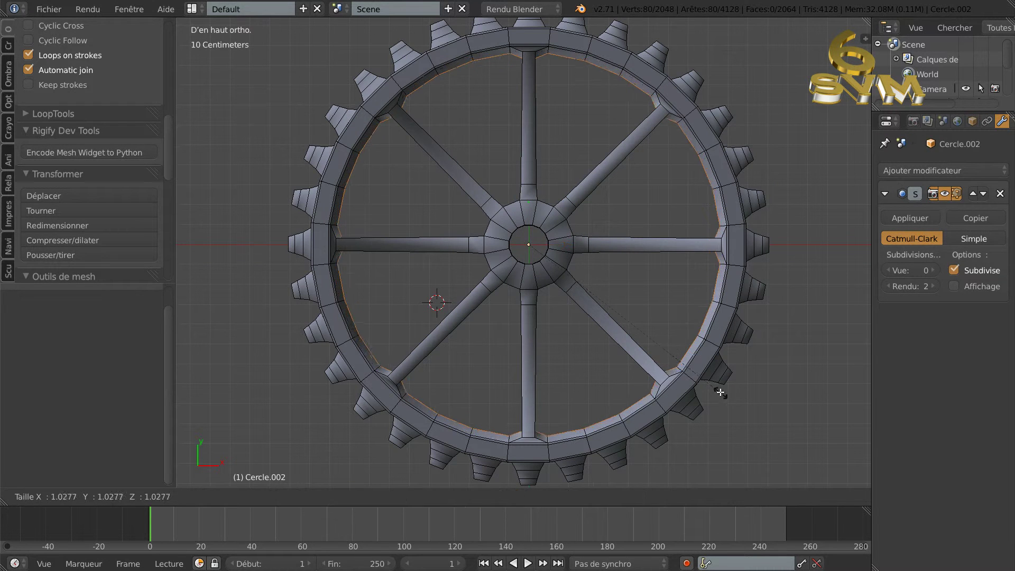
left_click(718, 388)
scroll(584, 373, "up", 5)
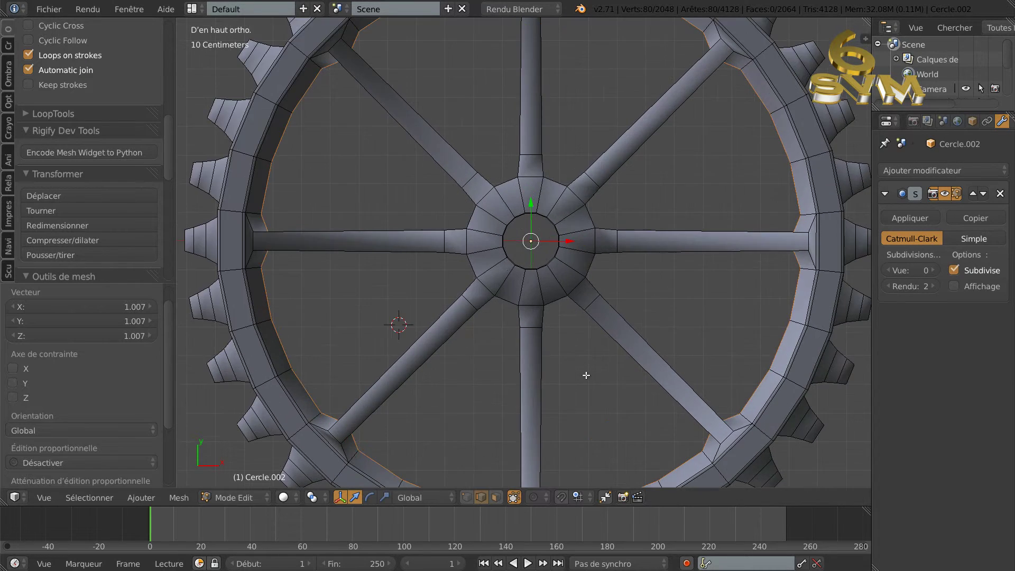
middle_click_drag(584, 373, 546, 314)
scroll(540, 374, "down", 2)
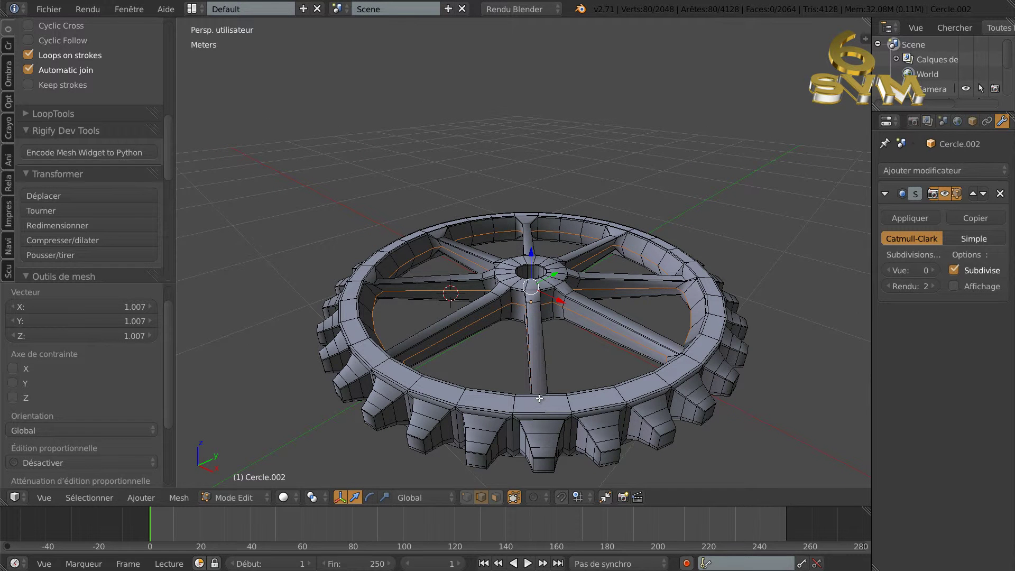
Add centred loop cuts along the length of five of the wheel's spokes, leaving each cut unslid.
key("ctrl+r")
left_click(539, 397)
right_click(538, 398)
middle_click_drag(630, 395, 541, 355)
key("ctrl+r")
left_click(530, 394)
right_click(530, 394)
key("ctrl+r")
left_click(527, 384)
right_click(526, 384)
key("ctrl+r")
left_click(523, 398)
right_click(522, 397)
key("ctrl+r")
left_click(537, 379)
right_click(538, 379)
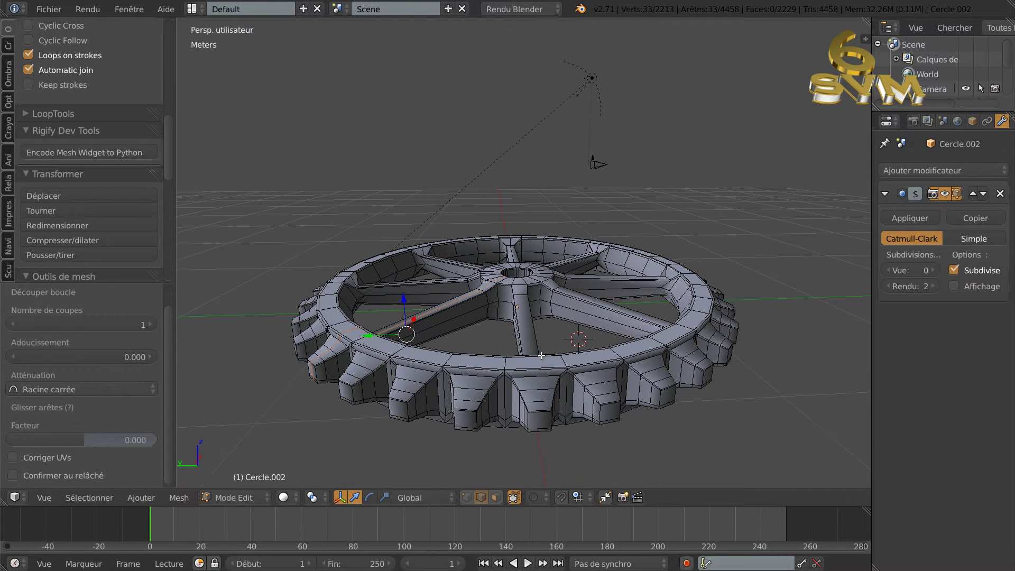
Add centred lengthwise loop cuts to the remaining three spokes without sliding them.
key("ctrl+r")
left_click(523, 355)
right_click(523, 355)
mouse_move(523, 355)
middle_mouse_down()
mouse_move(525, 339)
mouse_move(516, 339)
middle_mouse_up()
key("ctrl+r")
left_click(539, 351)
right_click(539, 351)
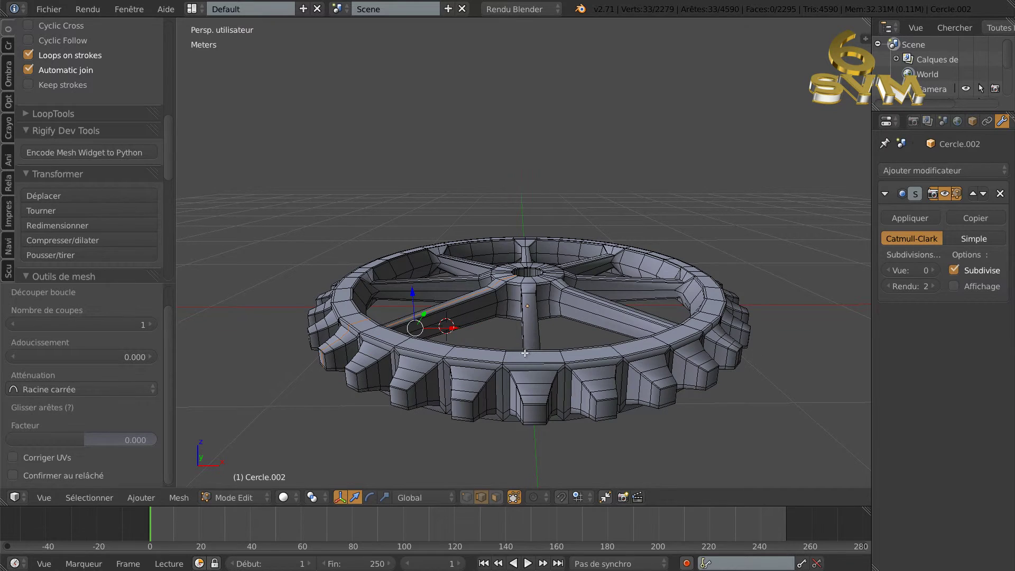
key("ctrl+r")
left_click(532, 357)
right_click(532, 356)
middle_click_drag(602, 340, 646, 395)
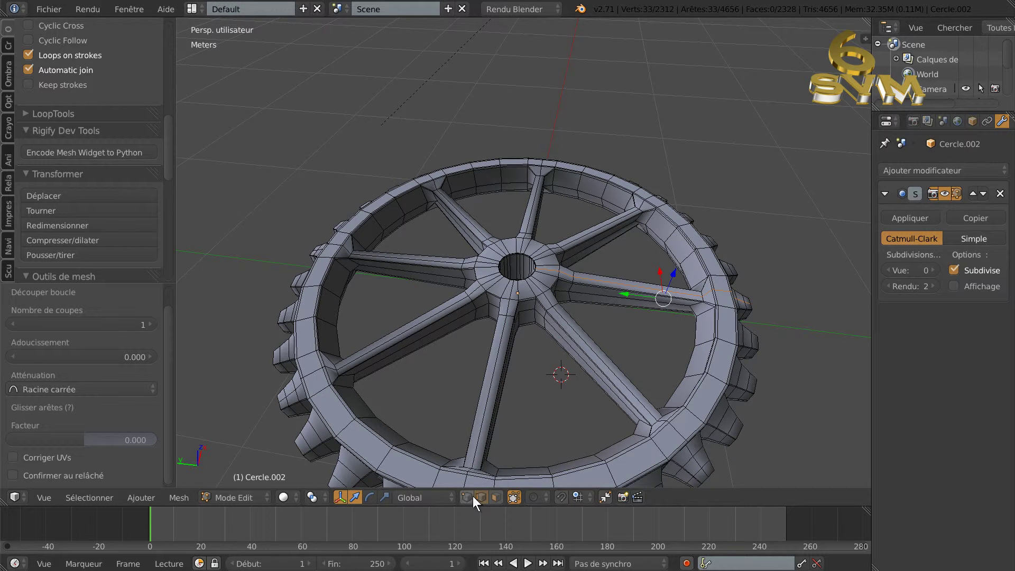
Select the centre edge on the upper side of all eight spokes.
right_click(599, 357)
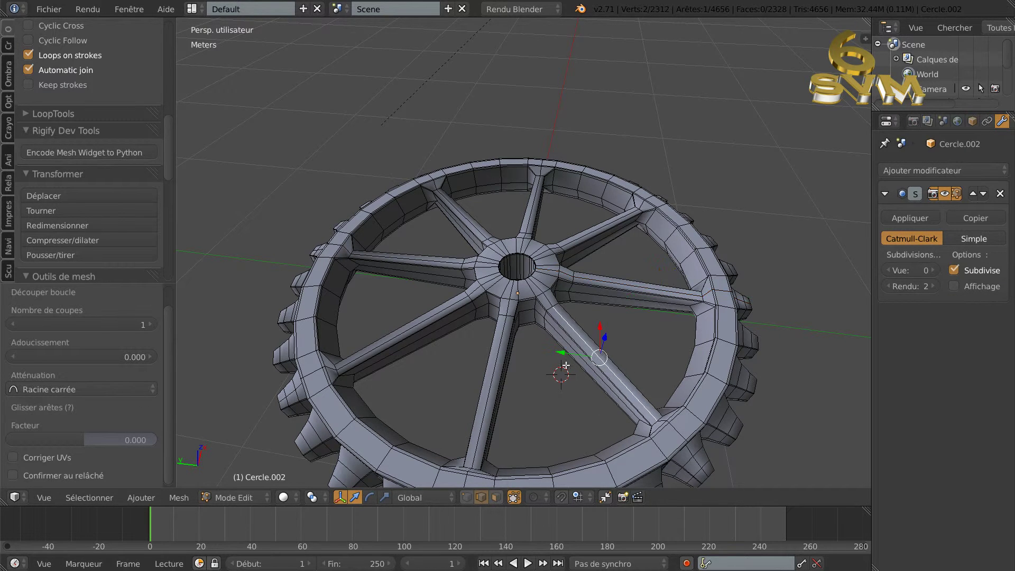
right_click(493, 372, "shift")
right_click(418, 324, "shift")
right_click(424, 260, "shift")
right_click(465, 221, "shift")
right_click(529, 215, "shift")
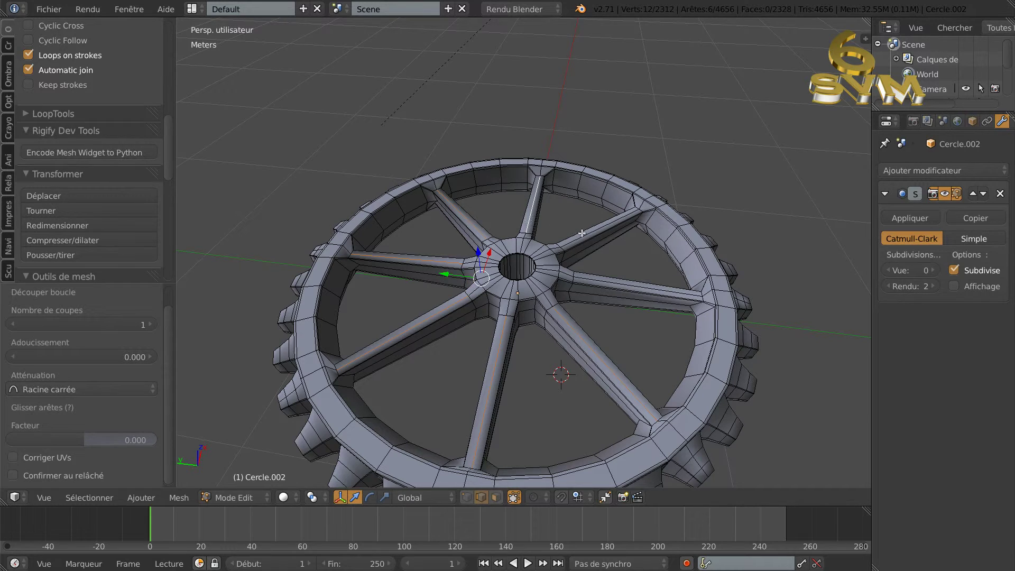
right_click(581, 233, "shift")
right_click(599, 279, "shift")
Extend the selection with the centre edge on the underside of all eight spokes.
middle_click_drag(575, 385, 643, 217)
right_click(636, 246, "shift")
right_click(425, 257, "shift")
right_click(444, 193, "shift")
right_click(509, 161, "shift")
right_click(578, 175, "shift")
right_click(571, 306, "shift")
right_click(508, 353, "shift")
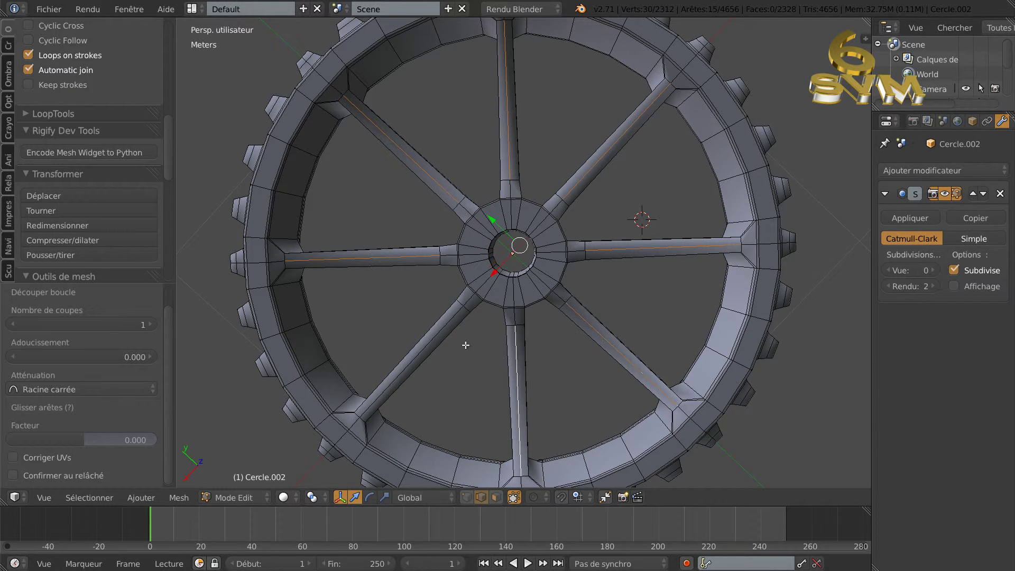
right_click(438, 333, "shift")
Squeeze the selected spoke centre edges together along Z with the scale manipulator.
scroll(542, 271, "down", 5)
middle_click_drag(543, 271, 531, 388)
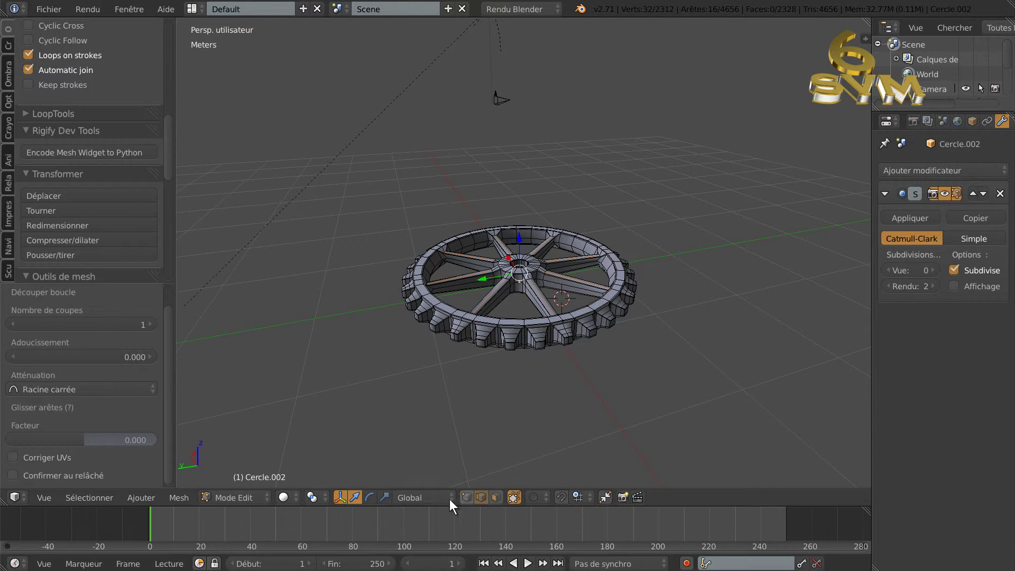
left_click(383, 496)
scroll(428, 457, "up", 4)
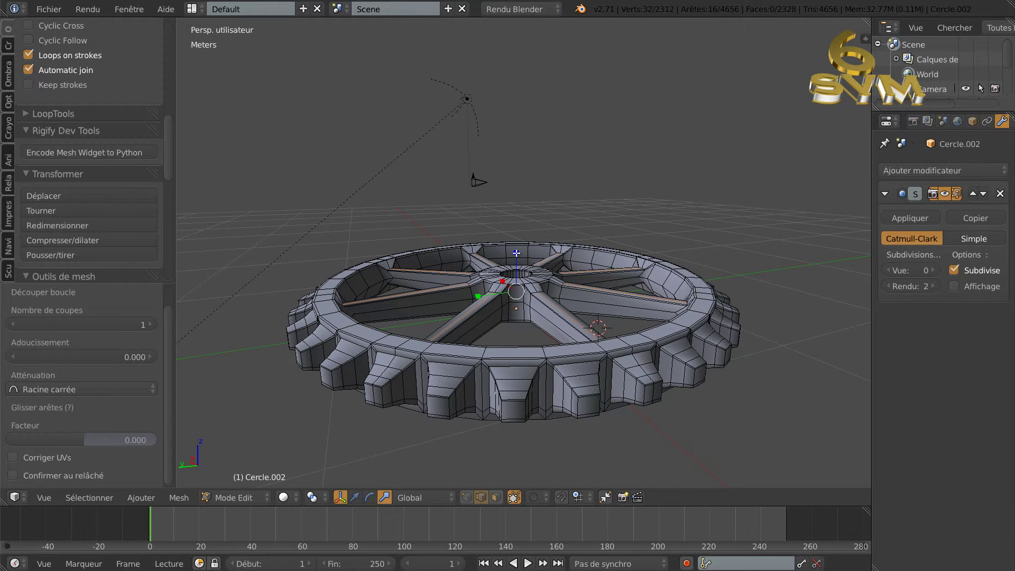
left_click_drag(515, 252, 517, 257)
Leave Edit Mode, raise the viewport subdivision level to 3 and inspect the smoothed spokes.
key("Tab")
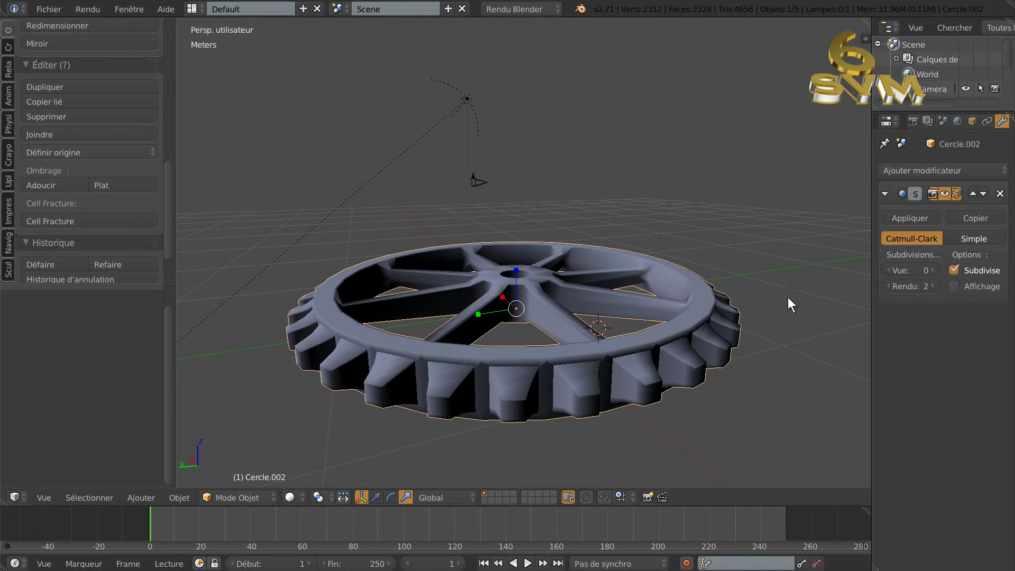
middle_click_drag(779, 306, 788, 368)
left_click(931, 266)
left_click(931, 266)
scroll(552, 349, "up", 1)
middle_click_drag(578, 385, 547, 292)
middle_click_drag(557, 340, 613, 363)
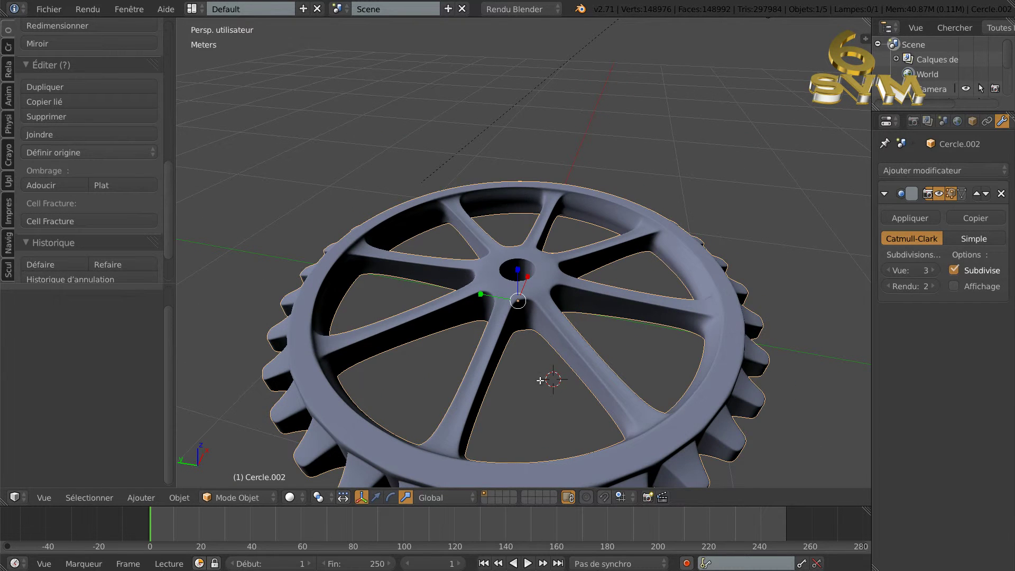
Scale the selected spoke centre edges to about 0.762 along Z in Edit Mode, and inspect the wheel in Object Mode.
key("Tab")
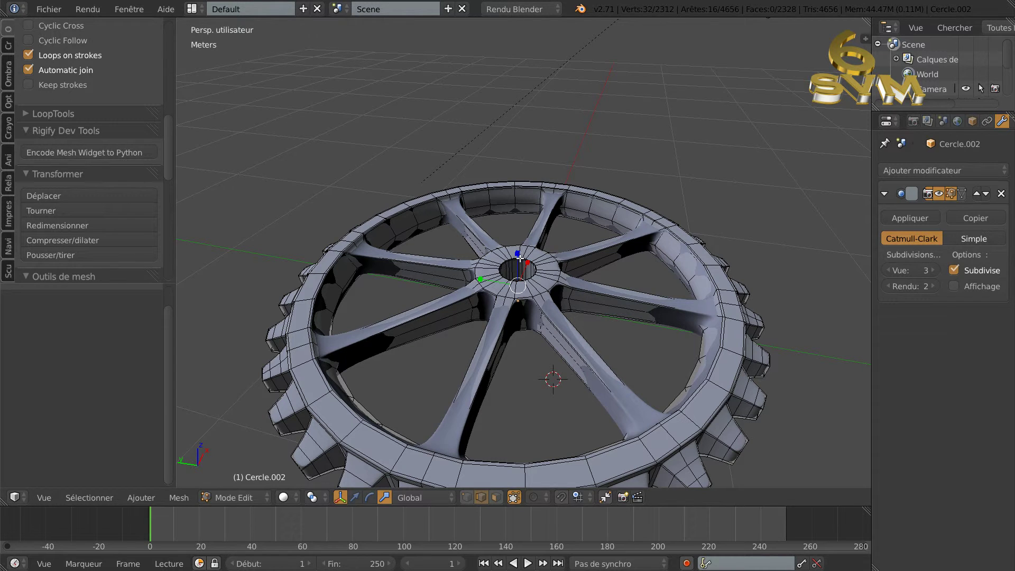
key("s")
key("z")
left_click(576, 280)
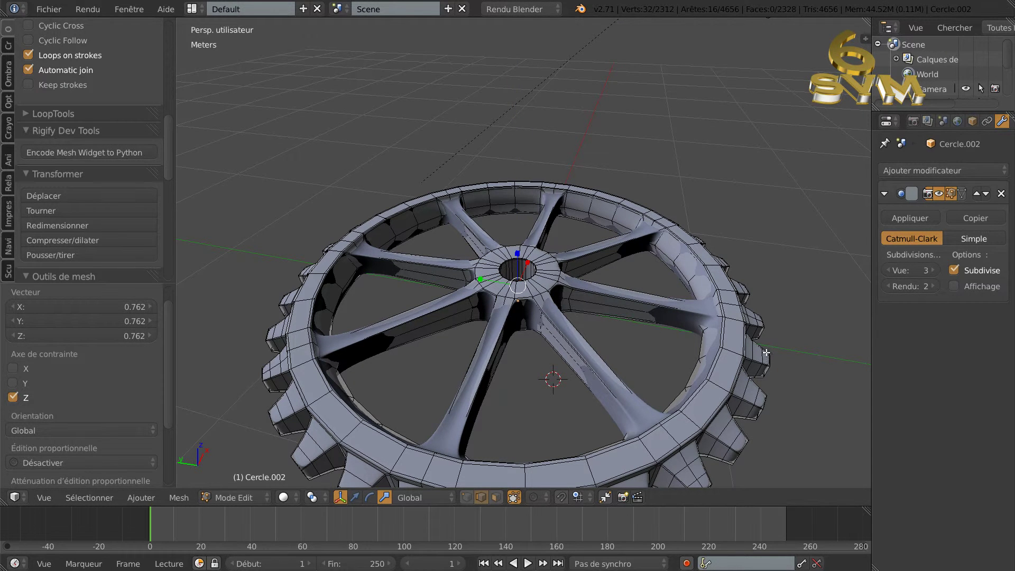
key("Tab")
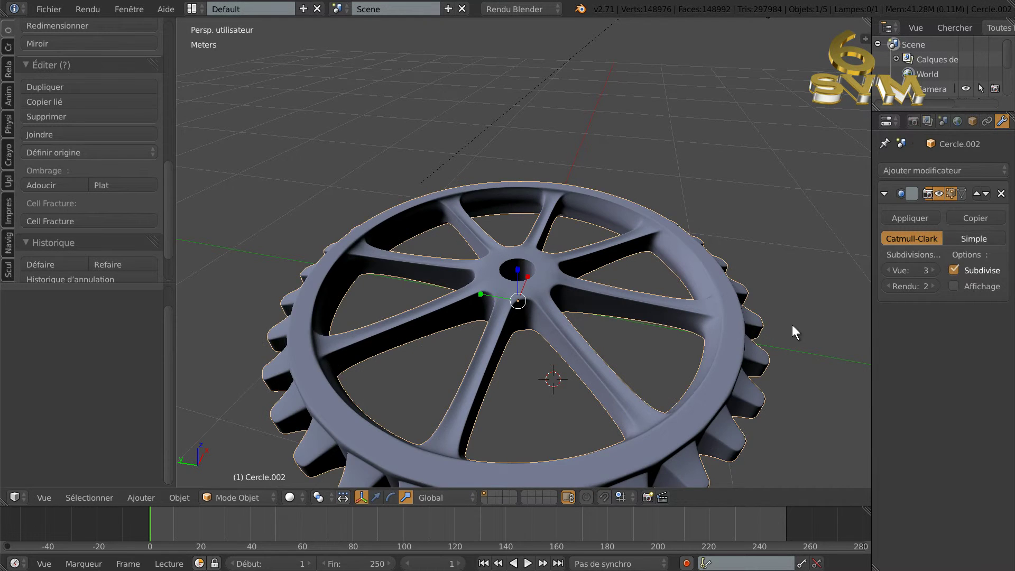
scroll(790, 326, "down", 3)
scroll(711, 362, "up", 3)
middle_click_drag(623, 376, 669, 360)
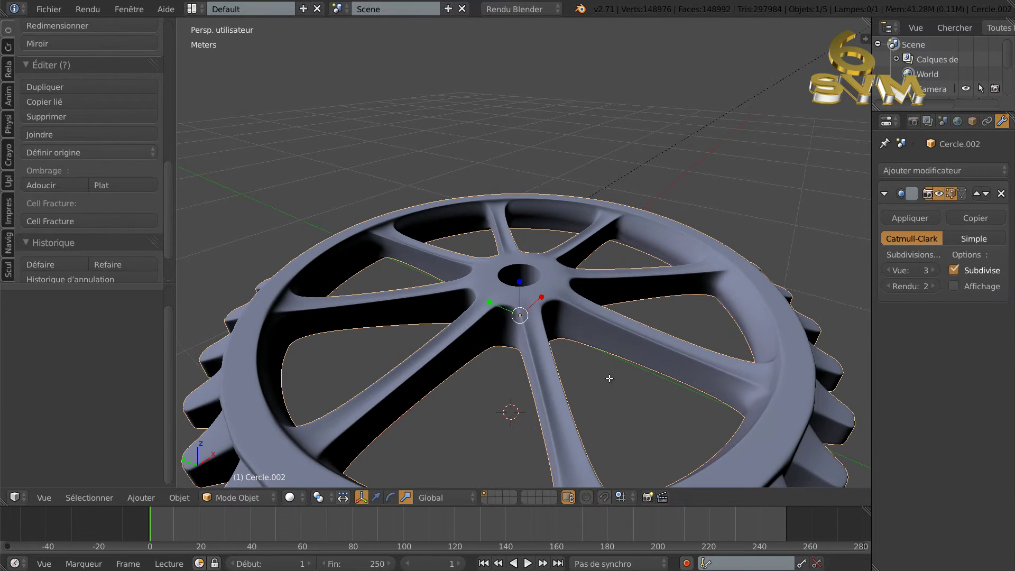
Return to Edit Mode and add a loop cut on the hub's top face, slid toward the bore by a factor of about 0.66.
key("Tab")
scroll(607, 367, "up", 3)
middle_click_drag(608, 368, 692, 408)
scroll(624, 389, "up", 2)
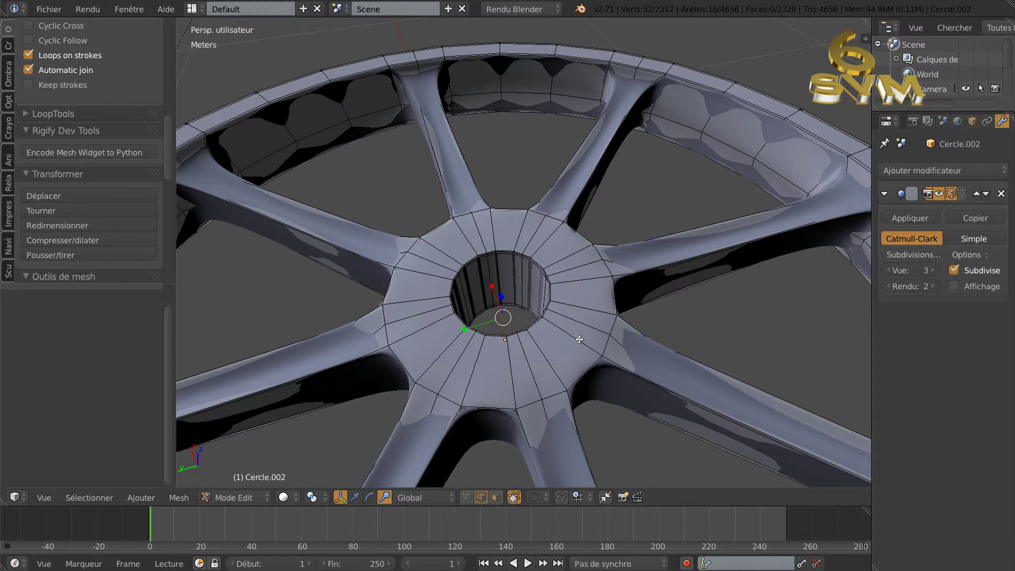
key("ctrl+r")
left_click(569, 318)
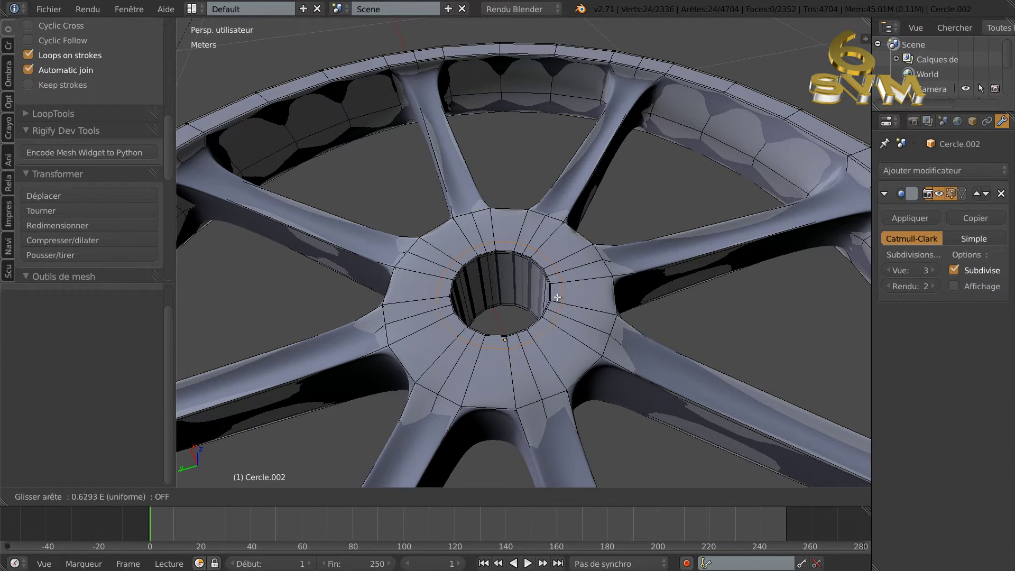
left_click(557, 296)
Add two more loop cuts on the hub's top face, slid outward by factors of about -0.901 and -0.393.
key("ctrl+r")
left_click(598, 329)
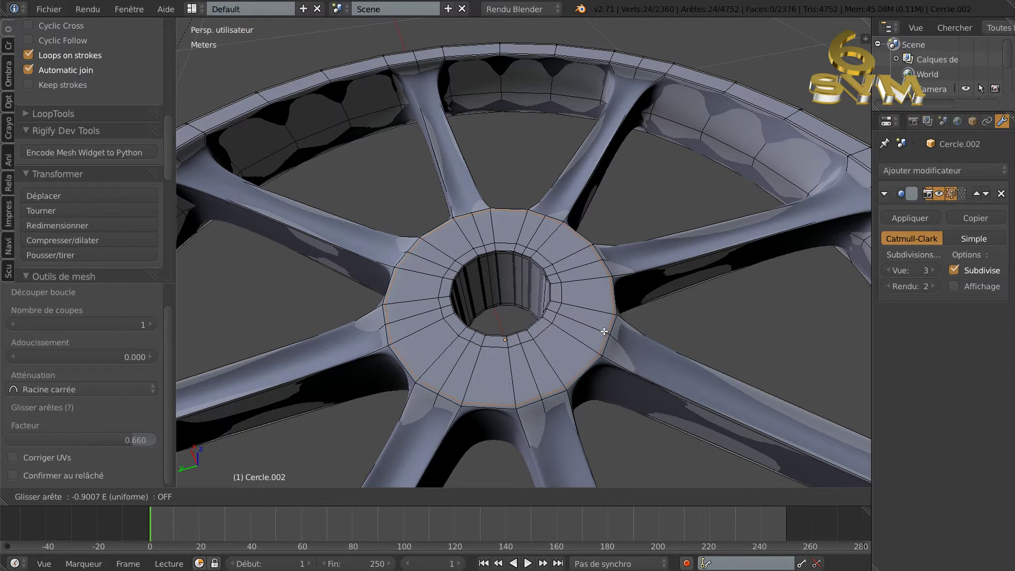
left_click(604, 331)
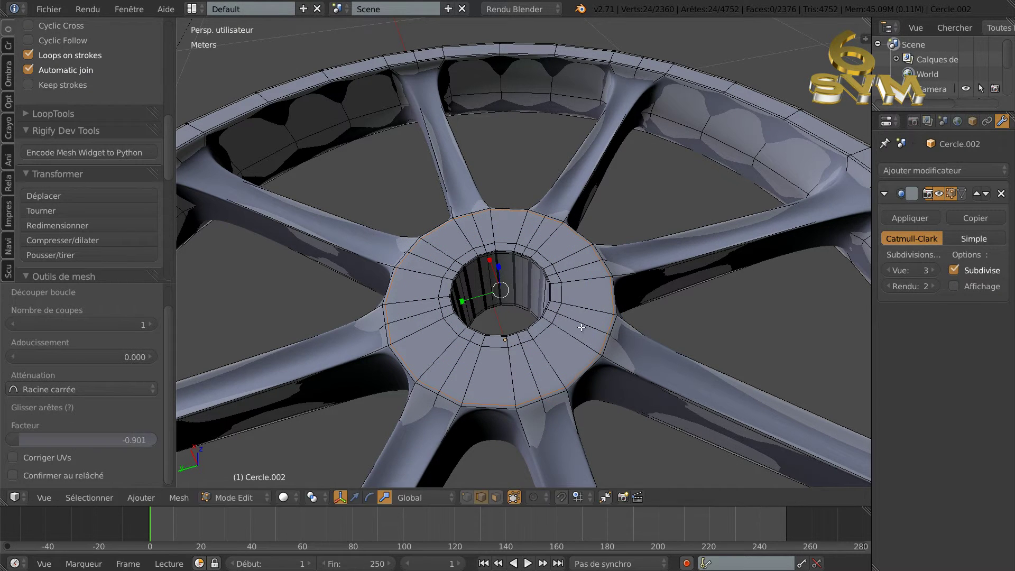
key("ctrl+r")
left_click(586, 327)
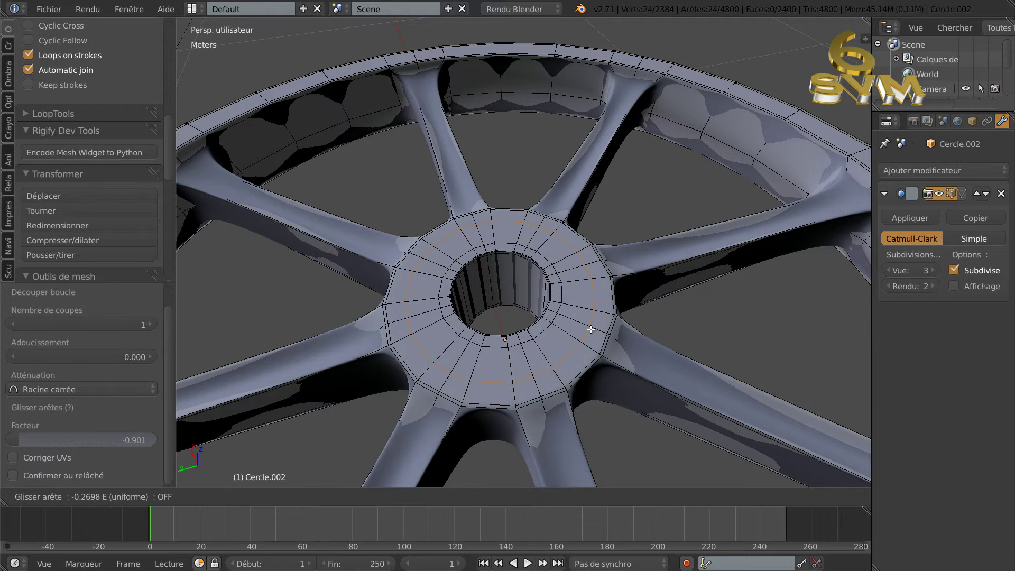
left_click(592, 330)
Add two loop cuts on the hub's underside, slid about 0.691 toward the bore and -0.640 toward the outer edge.
middle_click_drag(586, 352, 572, 175)
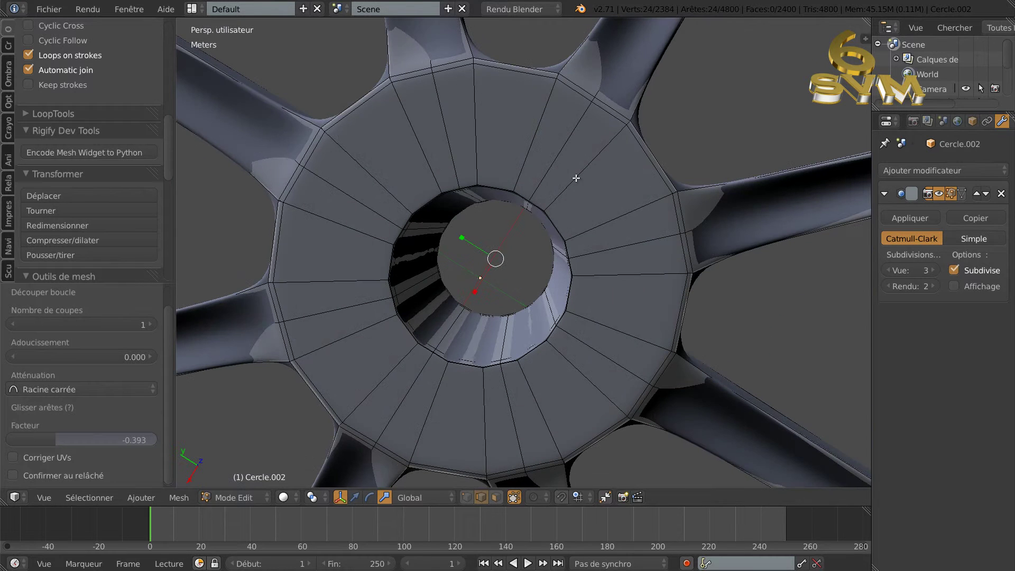
key("ctrl+r")
left_click(576, 178)
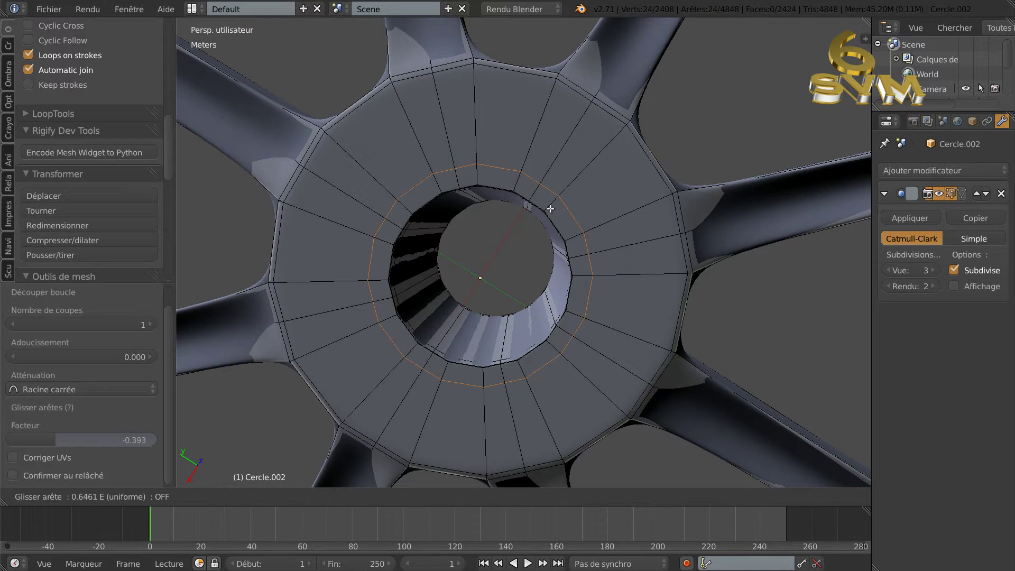
left_click(567, 206)
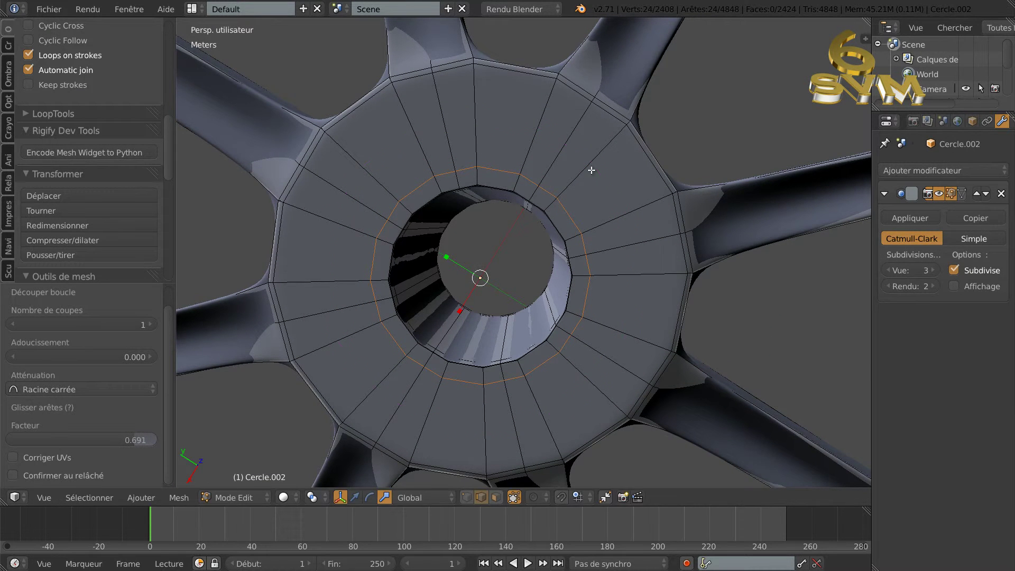
key("ctrl+r")
left_click(592, 170)
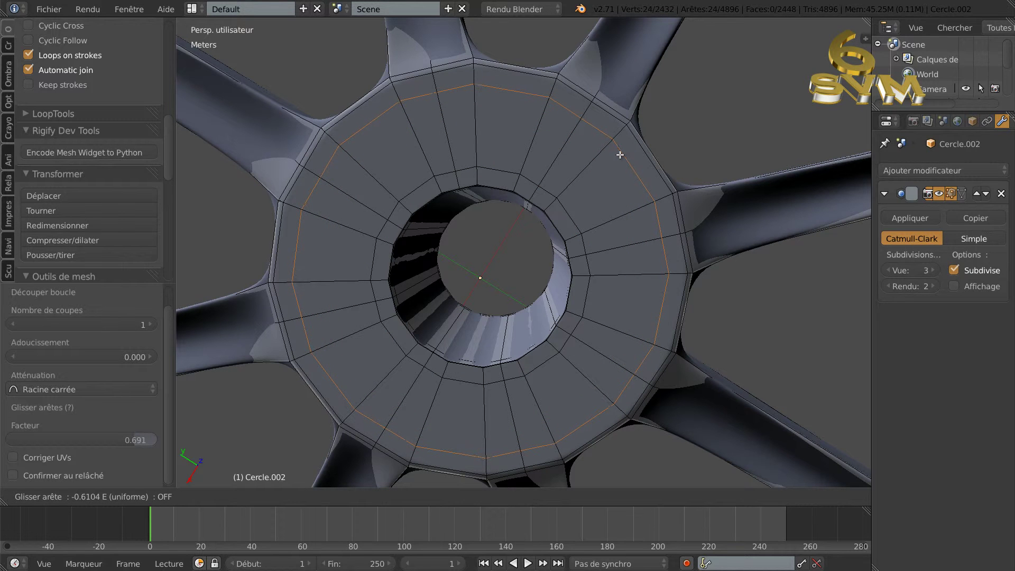
left_click(616, 153)
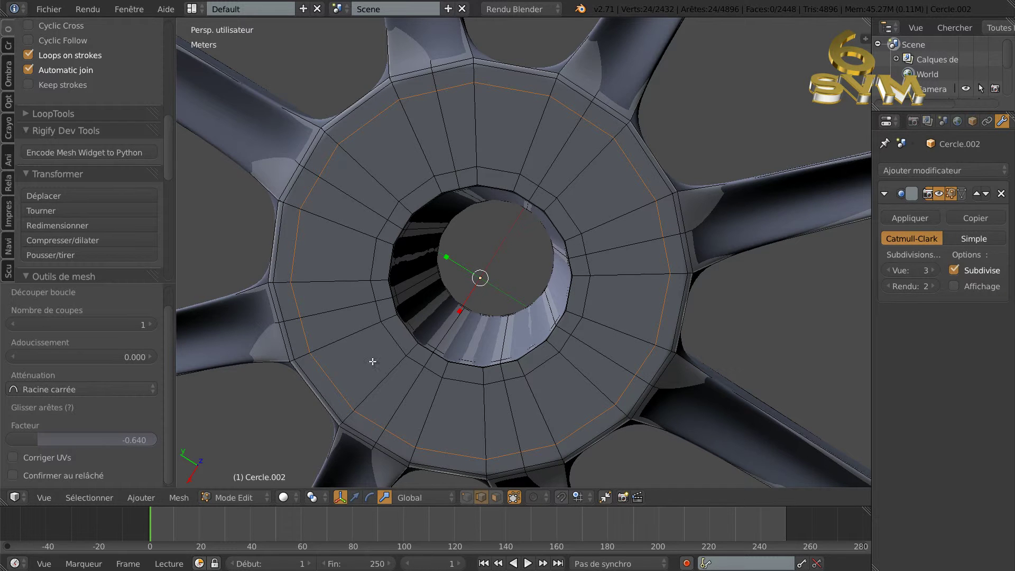
Switch to face selection and select the wide face rings on both the underside and top of the hub.
scroll(414, 346, "down", 2)
left_click(495, 496)
right_click(586, 312, "alt")
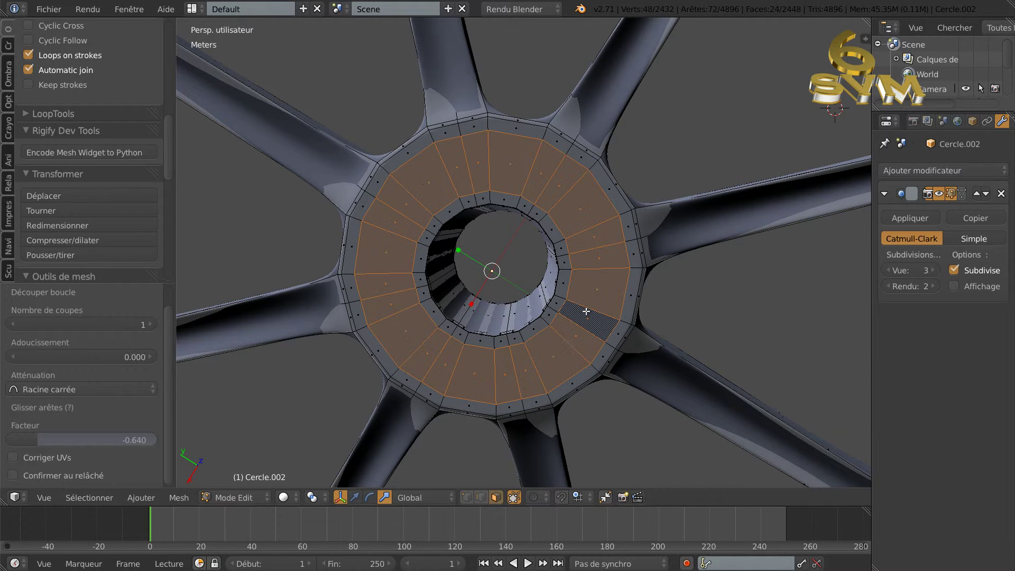
scroll(606, 311, "down", 4)
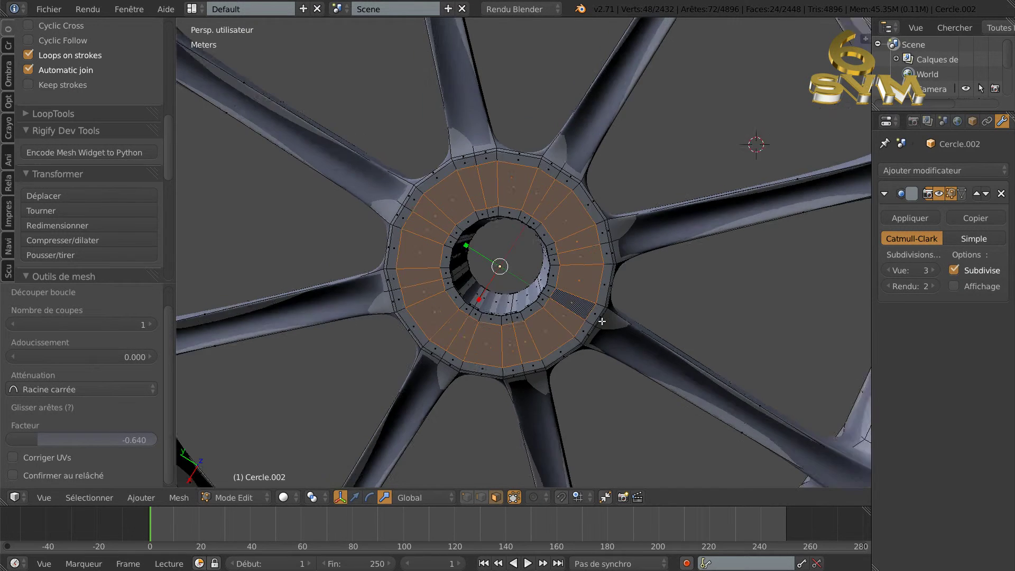
middle_click_drag(603, 266, 575, 430)
scroll(567, 415, "up", 3)
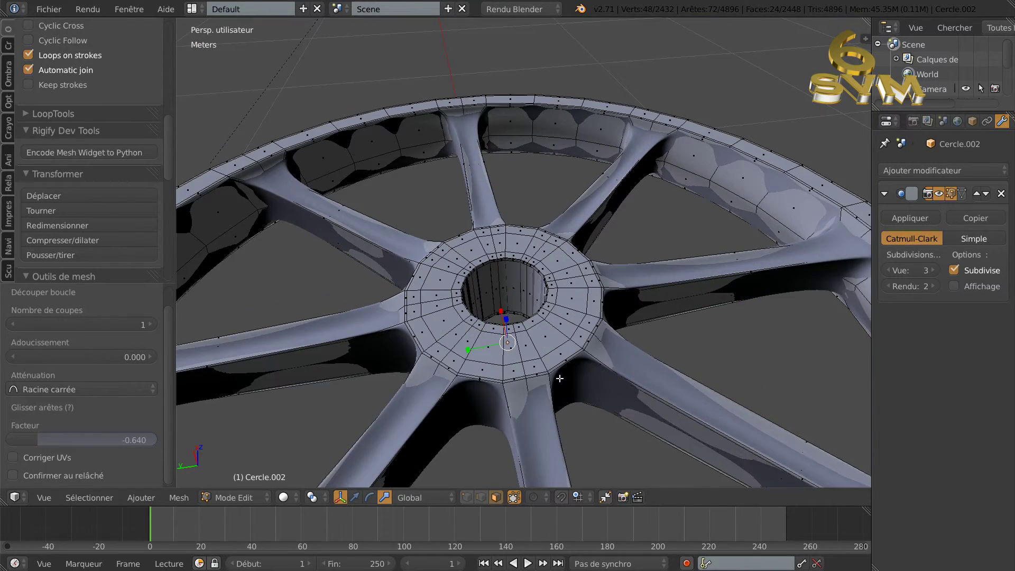
right_click(566, 364, "alt+shift")
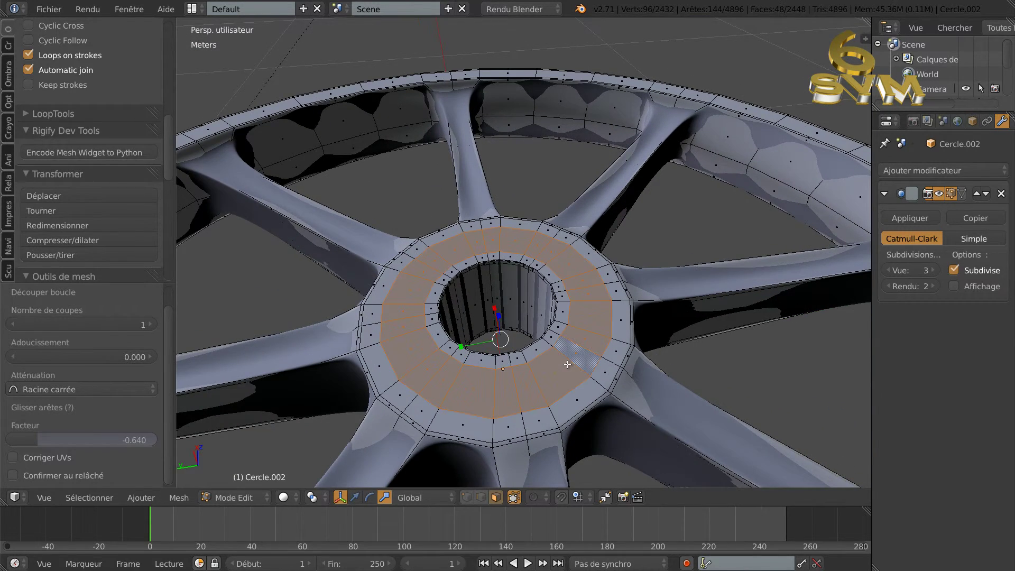
Extrude the selected hub face rings in place and scale them to about 0.719 along Z to form recesses.
scroll(570, 359, "down", 2)
middle_click_drag(570, 358, 551, 348)
scroll(545, 326, "down", 3)
scroll(500, 343, "up", 2)
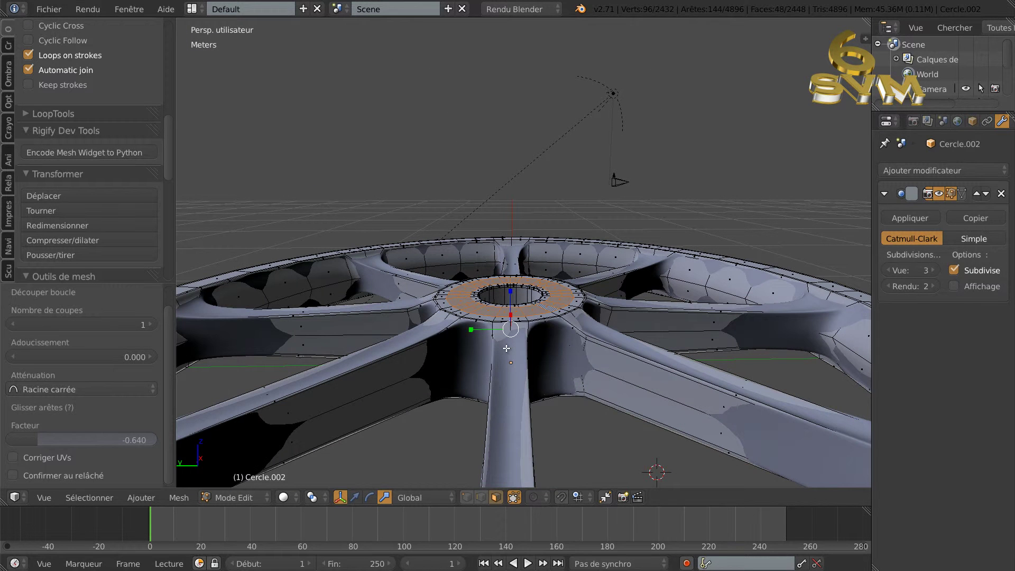
key("e")
right_click(506, 348)
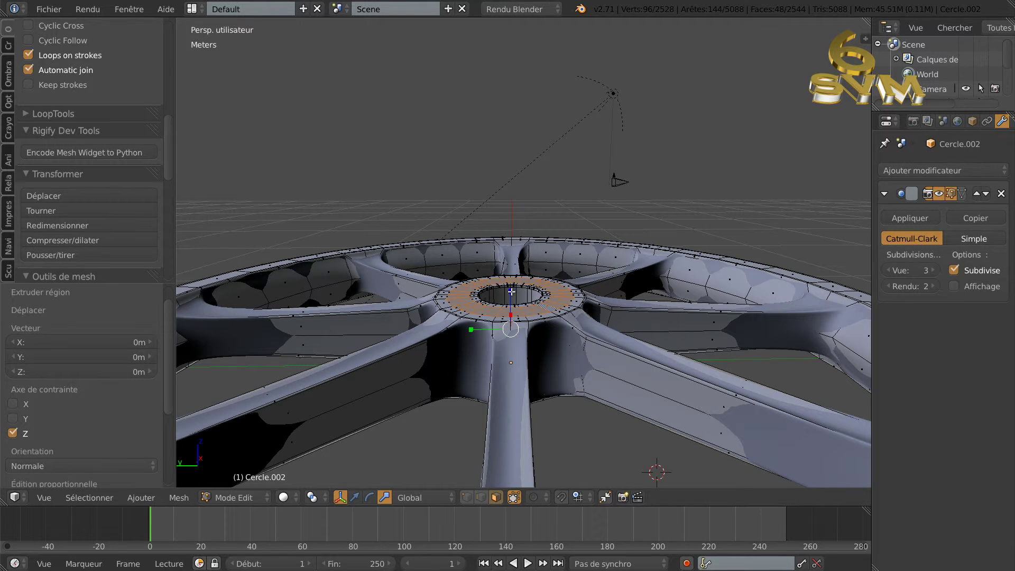
key("s")
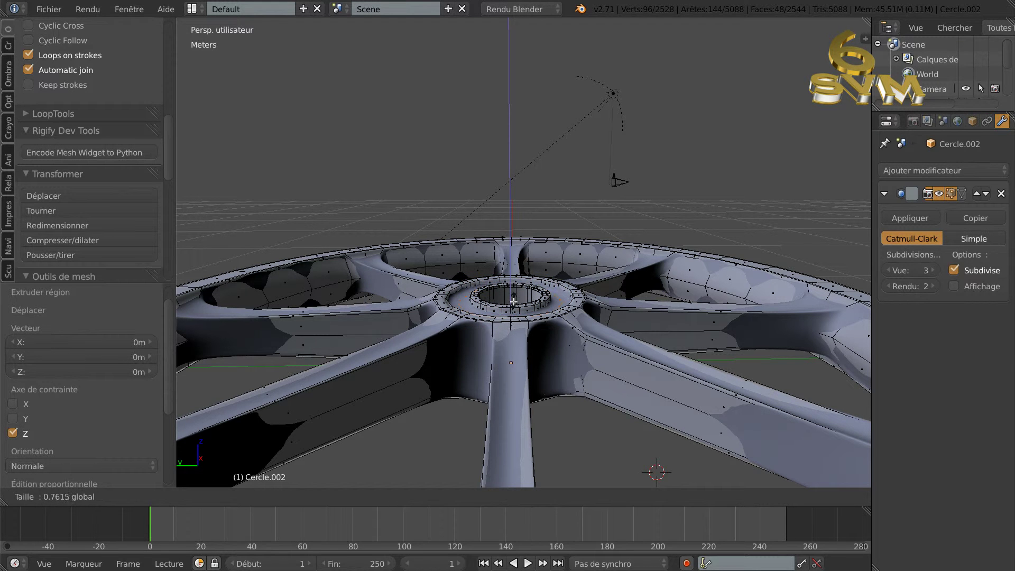
left_click(514, 302)
middle_click_drag(514, 302, 585, 327)
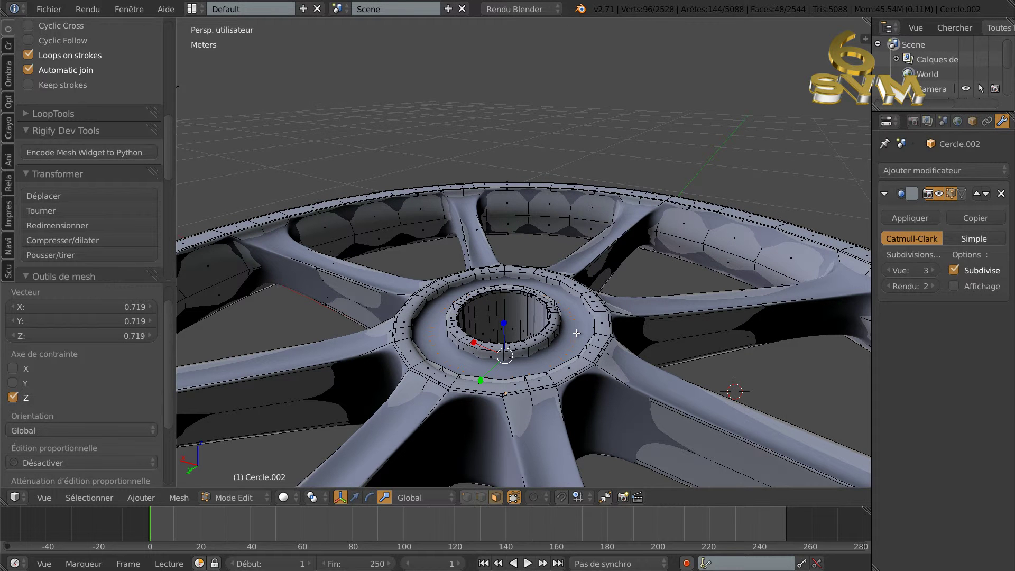
Add two loop cuts on the top recess floor of the hub, slid 0.772 toward the bore and -0.963 toward the outer edge.
key("ctrl+r")
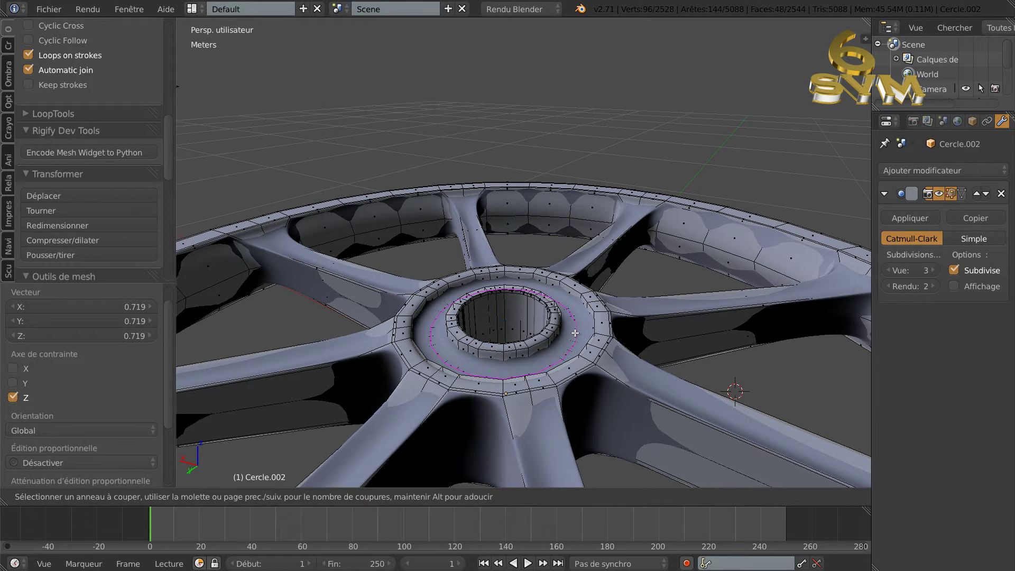
left_click(575, 333)
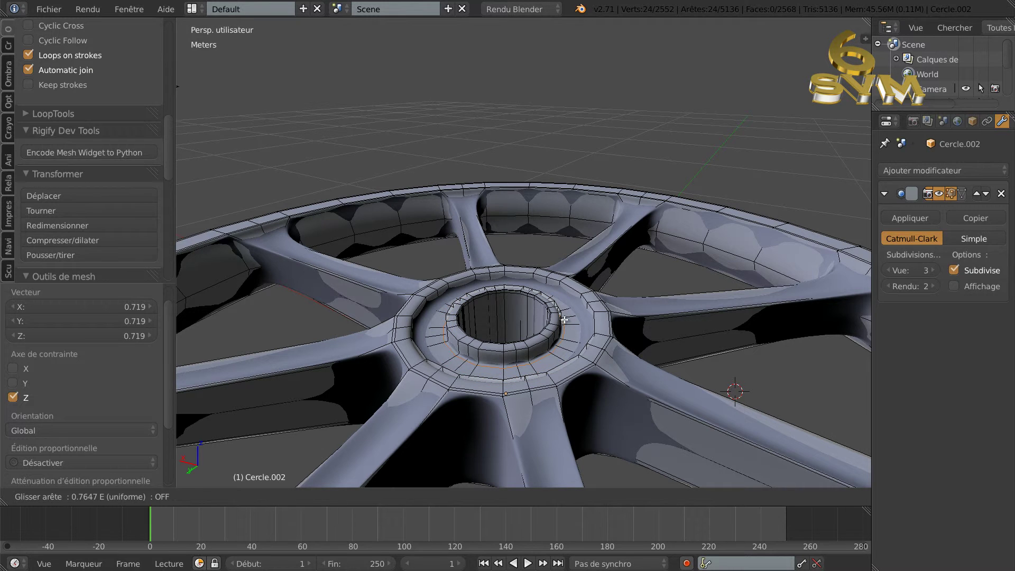
left_click(564, 319)
key("ctrl+r")
left_click(572, 322)
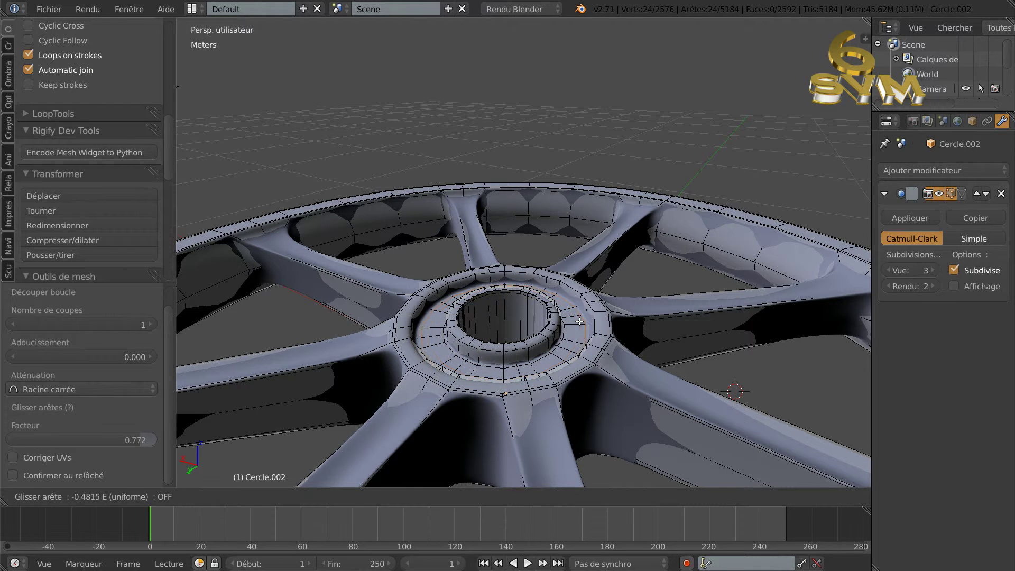
left_click(587, 324)
Add two loop cuts on the underside recess floor of the hub, slid 0.886 toward the bore and -0.761 toward the outer edge.
middle_click_drag(533, 388, 530, 208)
scroll(500, 304, "up", 2)
scroll(500, 304, "down", 2)
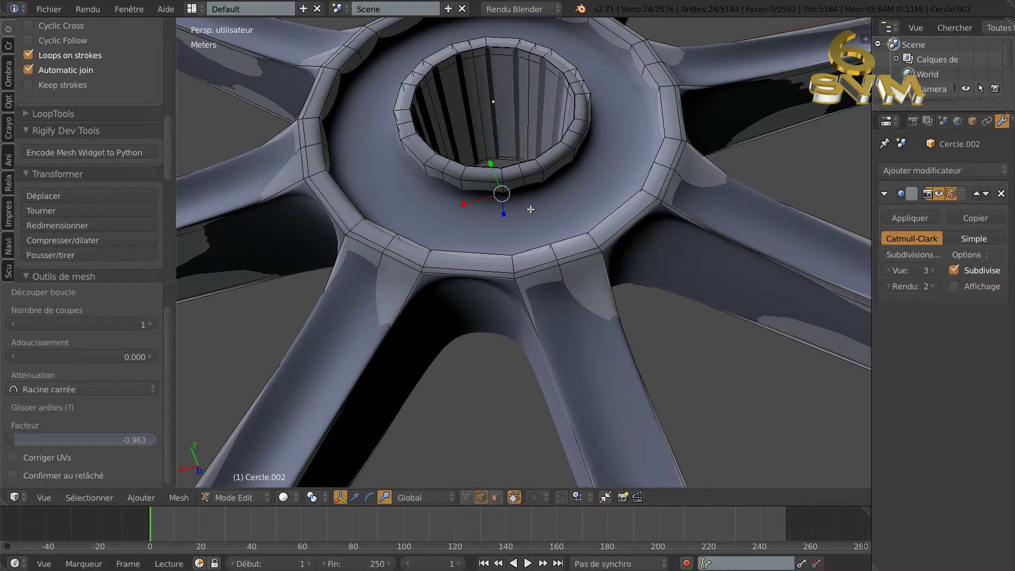
key("ctrl+r")
left_click(544, 212)
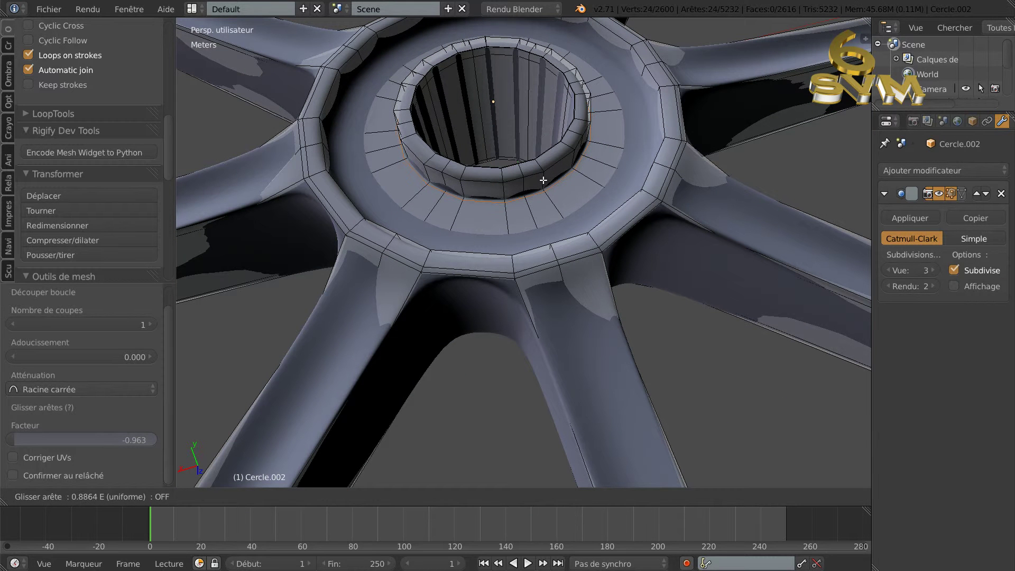
left_click(544, 180)
key("ctrl+r")
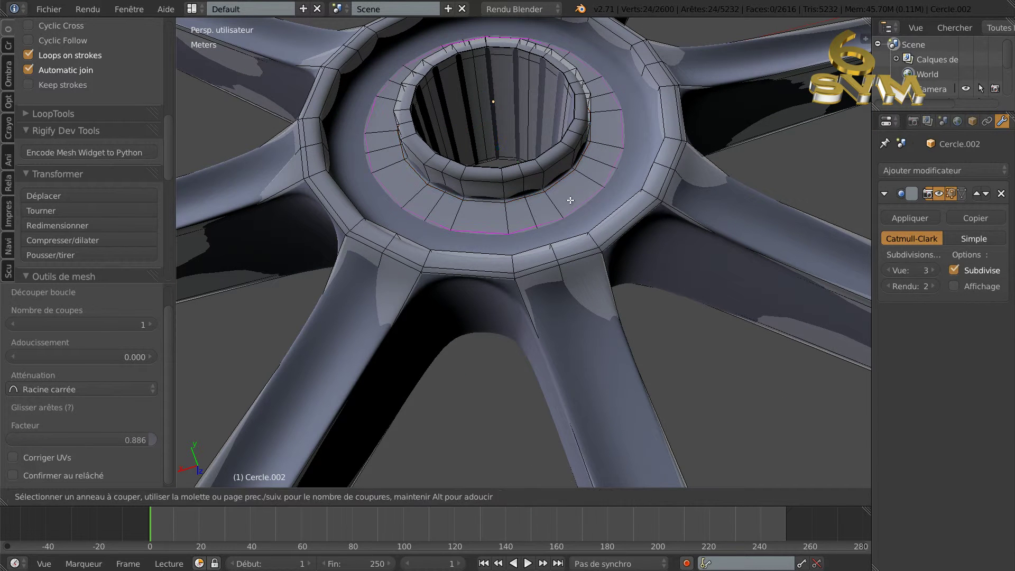
left_click(573, 205)
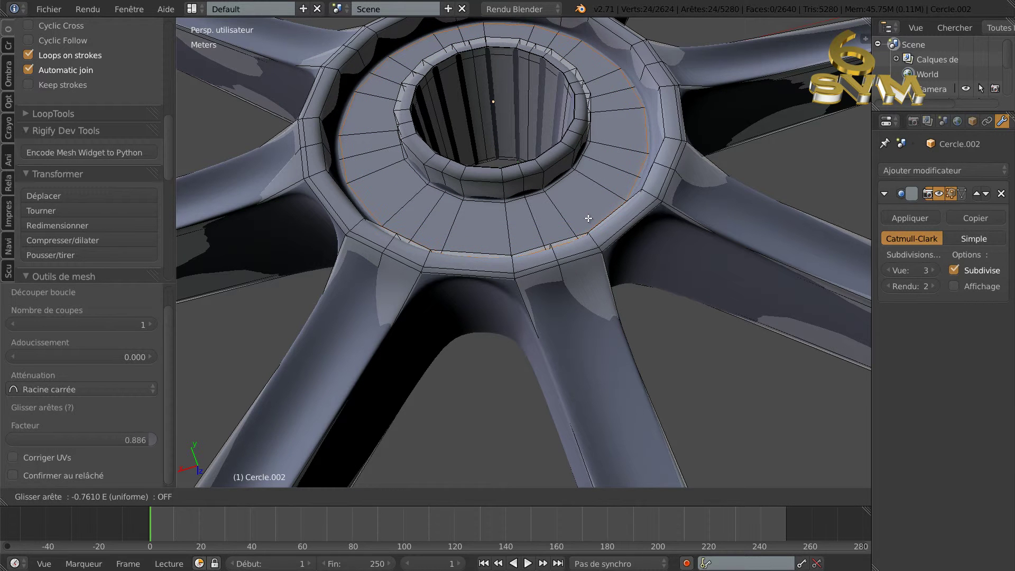
left_click(588, 218)
Add one loop cut on the hub's outer rim on each side, slid 0.462 on the underside and 0.852 on the top.
scroll(589, 214, "down", 5)
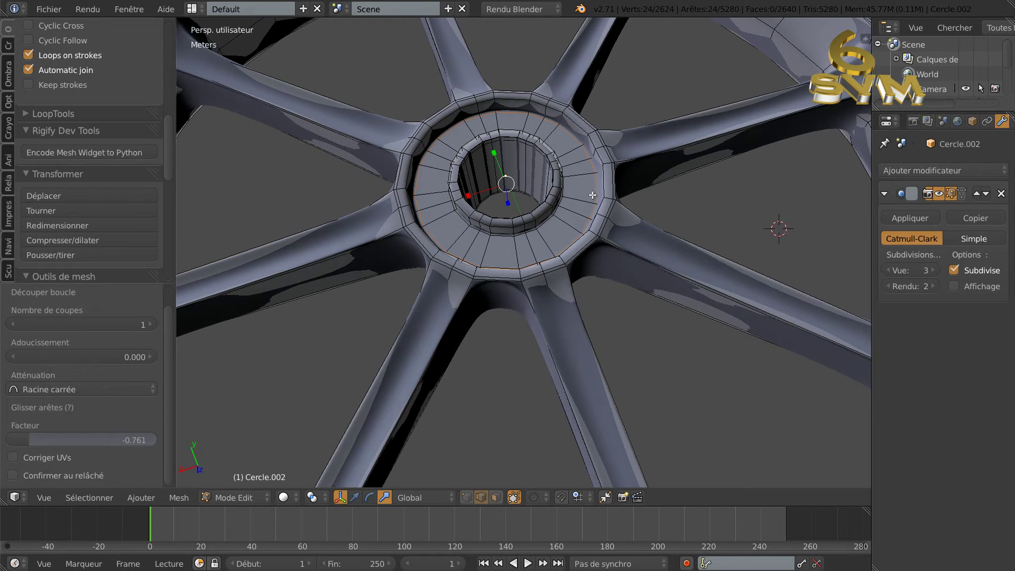
scroll(575, 229, "up", 3)
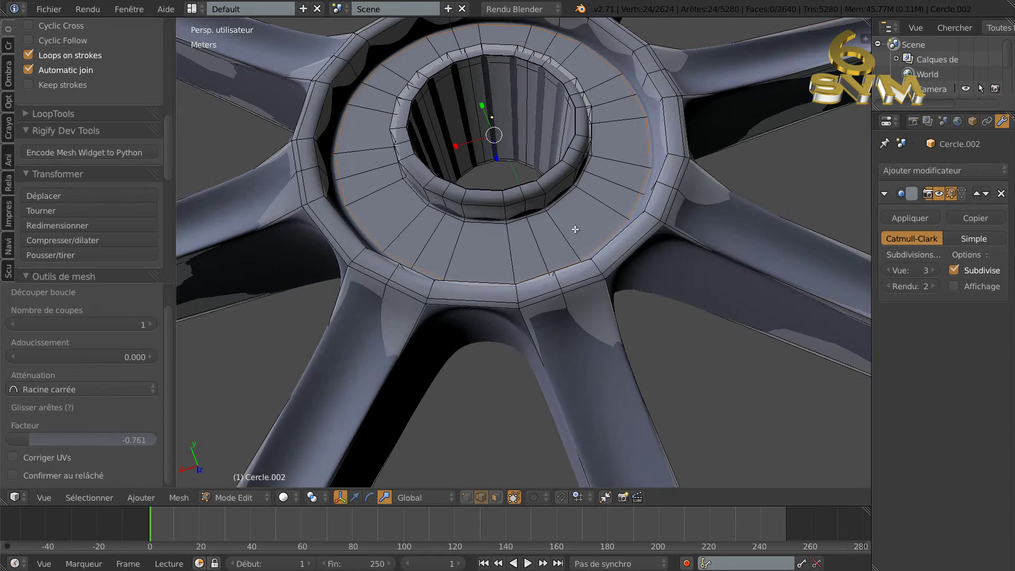
key("ctrl+r")
left_click(597, 265)
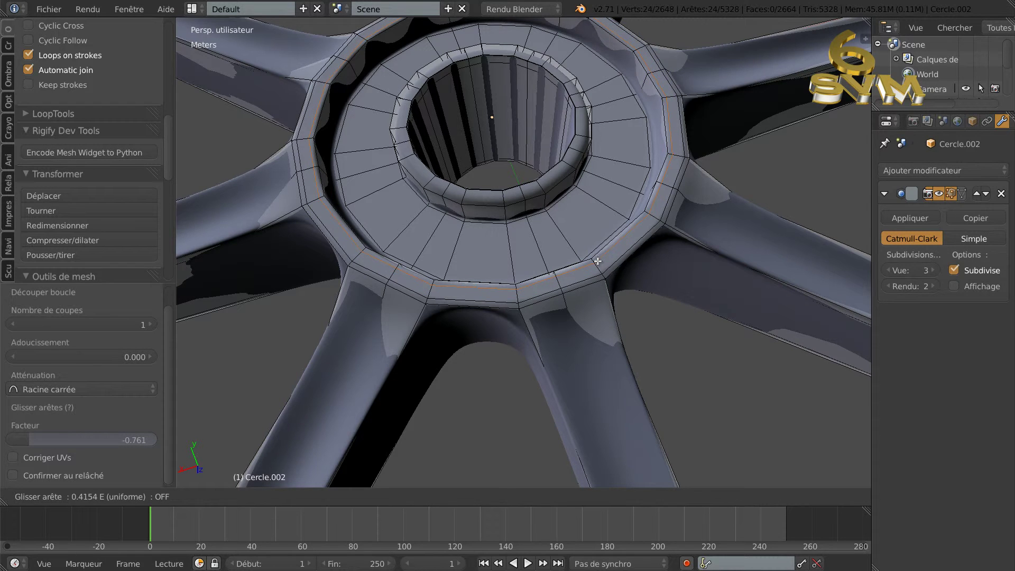
left_click(597, 260)
middle_click_drag(597, 260, 634, 317)
scroll(637, 338, "up", 2)
scroll(636, 338, "up", 2)
key("ctrl+r")
left_click(652, 347)
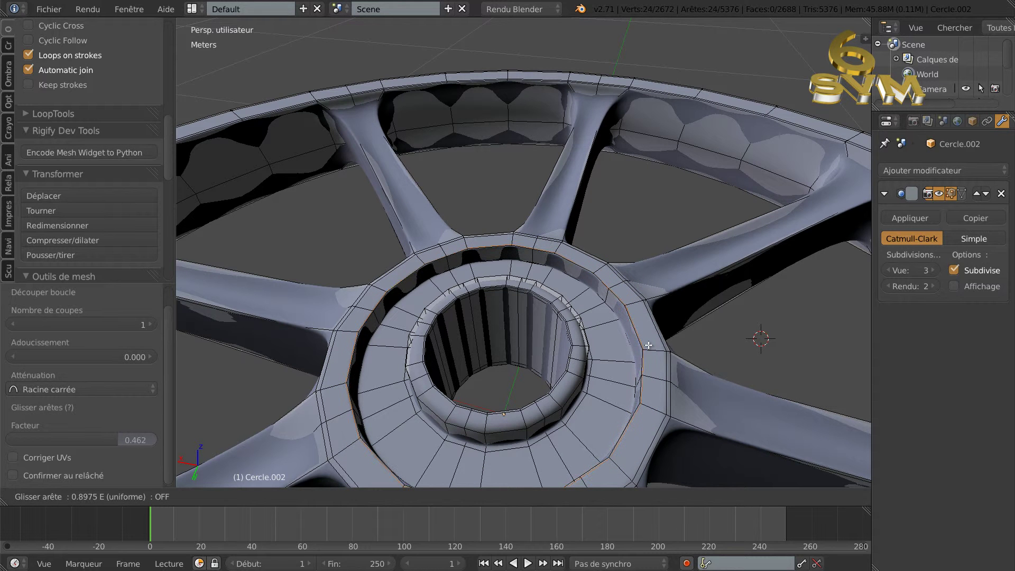
left_click(551, 403)
Add a loop cut on the raised collar around the bore on both sides, slid outward, with a factor of -0.539 on top.
middle_click_drag(582, 414, 557, 329, "shift")
scroll(552, 325, "up", 1)
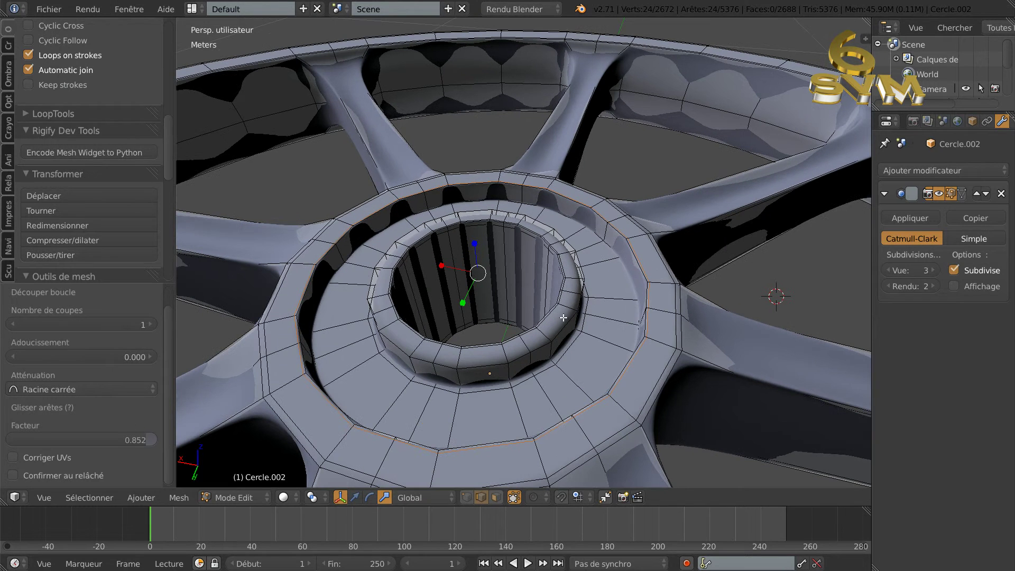
key("ctrl+r")
left_click(564, 305)
left_click(569, 307)
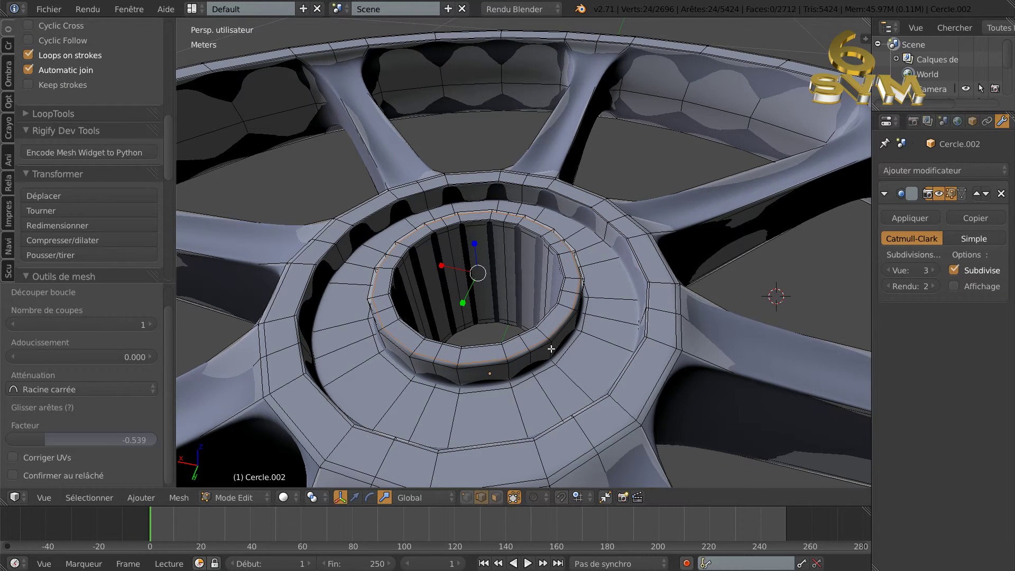
middle_click_drag(547, 364, 576, 157)
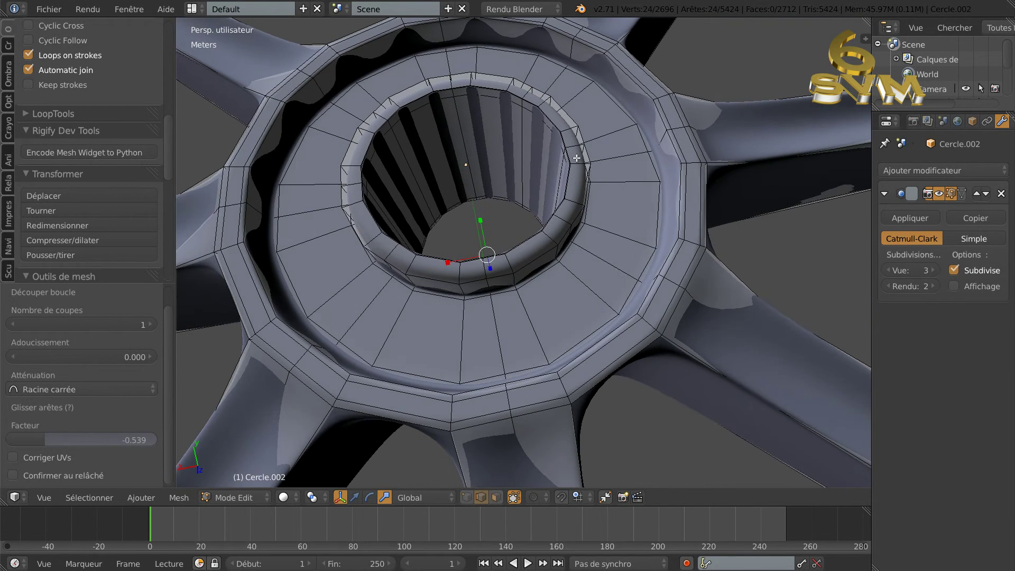
key("ctrl+r")
left_click(577, 145)
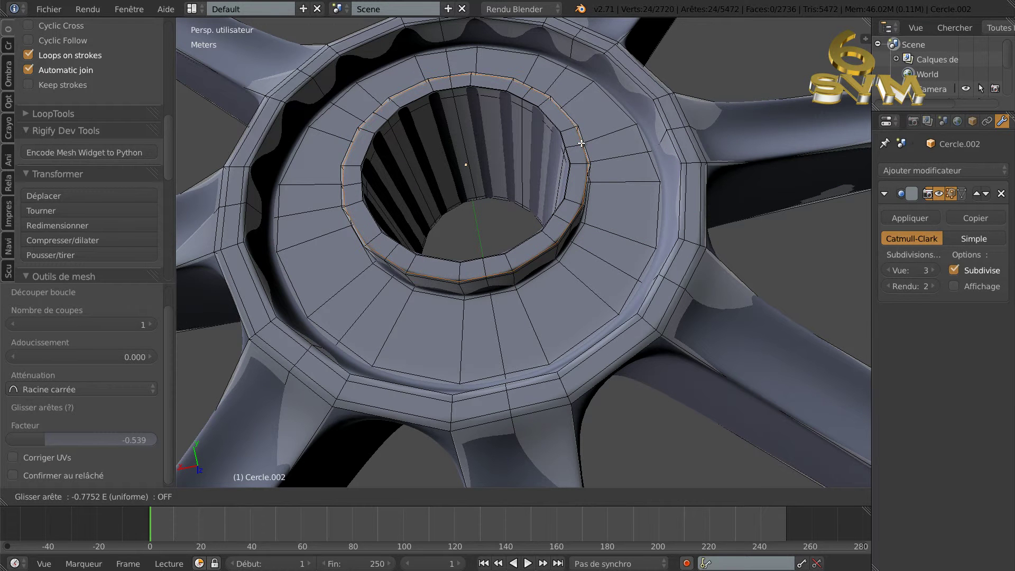
left_click(585, 143)
Leave edit mode and examine the smoothed hub recess, spokes and whole wheel.
scroll(592, 157, "down", 5)
middle_click_drag(589, 180, 548, 376)
key("Tab")
scroll(581, 240, "down", 6)
scroll(539, 360, "up", 5)
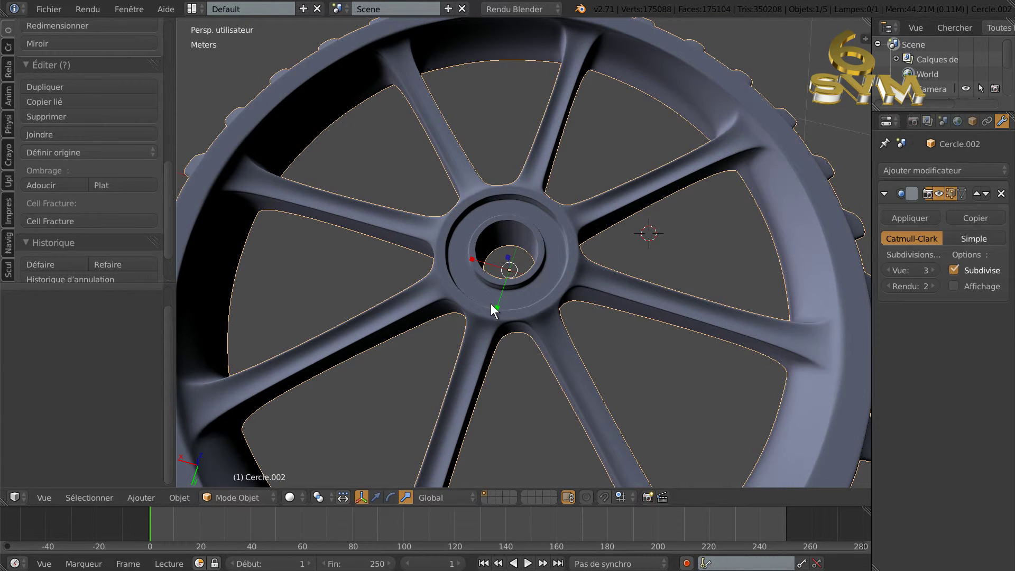
middle_click_drag(533, 291, 560, 291)
scroll(538, 293, "up", 3)
scroll(560, 291, "down", 5)
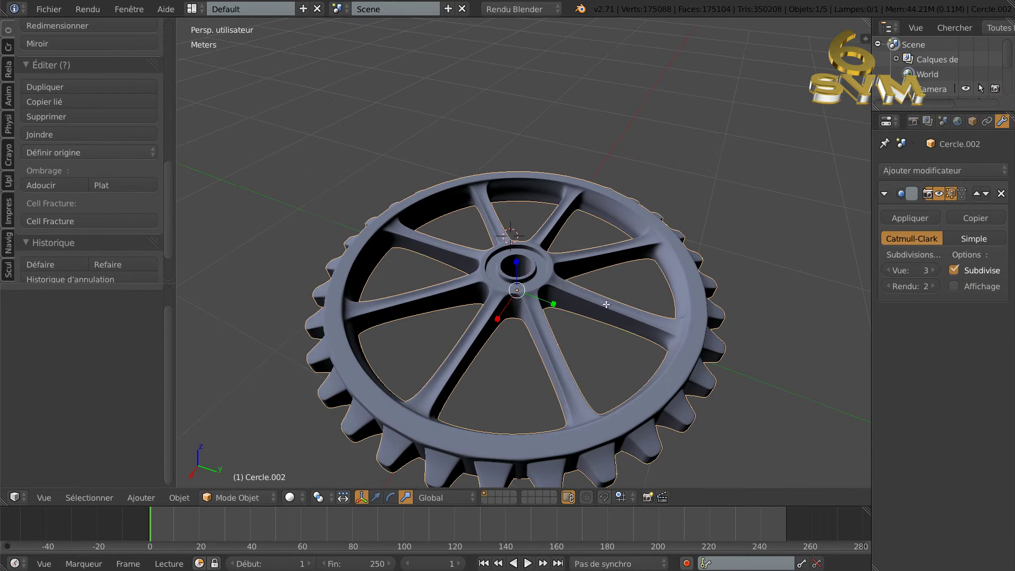
Add two loop cuts on the top face of the toothed rim, one slid 0.606 inward and one centred in the remaining outer band.
key("Tab")
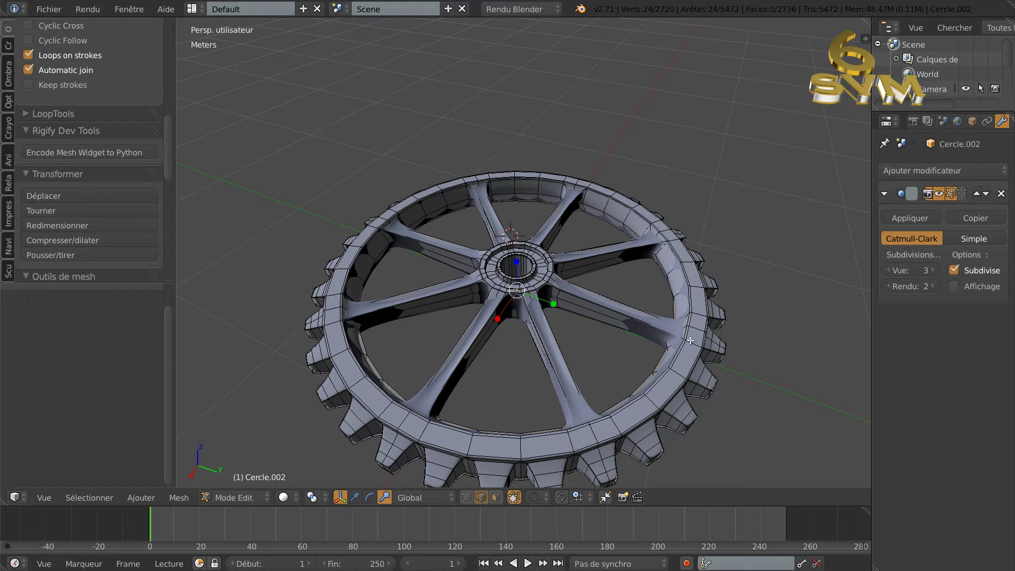
scroll(719, 344, "up", 4)
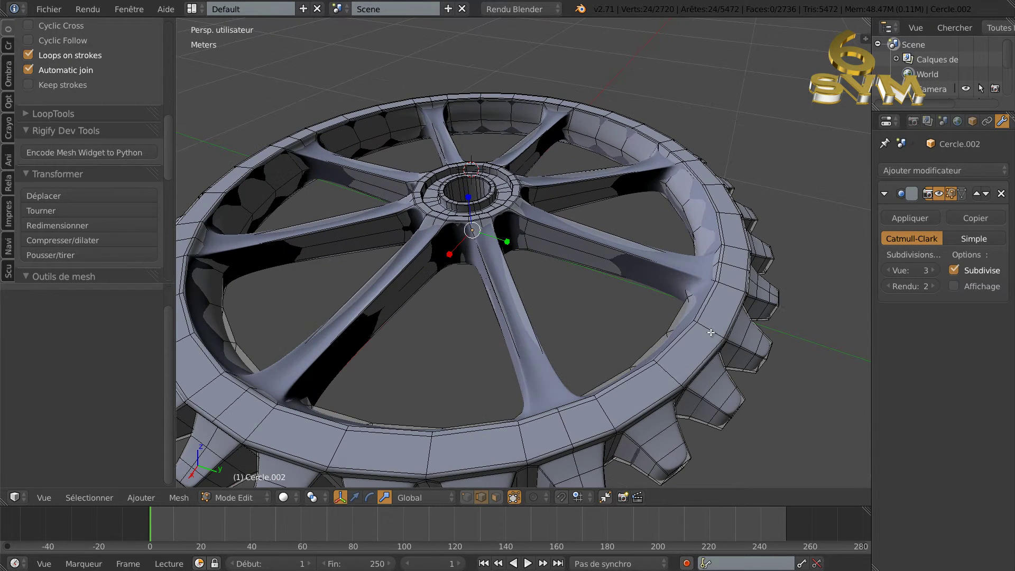
key("ctrl+r")
left_click(704, 327)
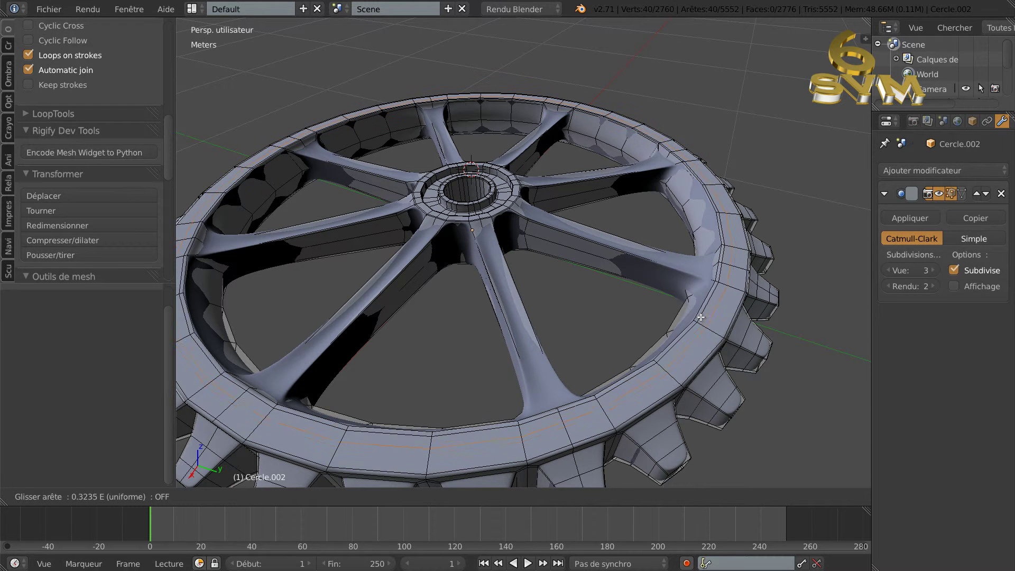
left_click(700, 317)
key("ctrl+r")
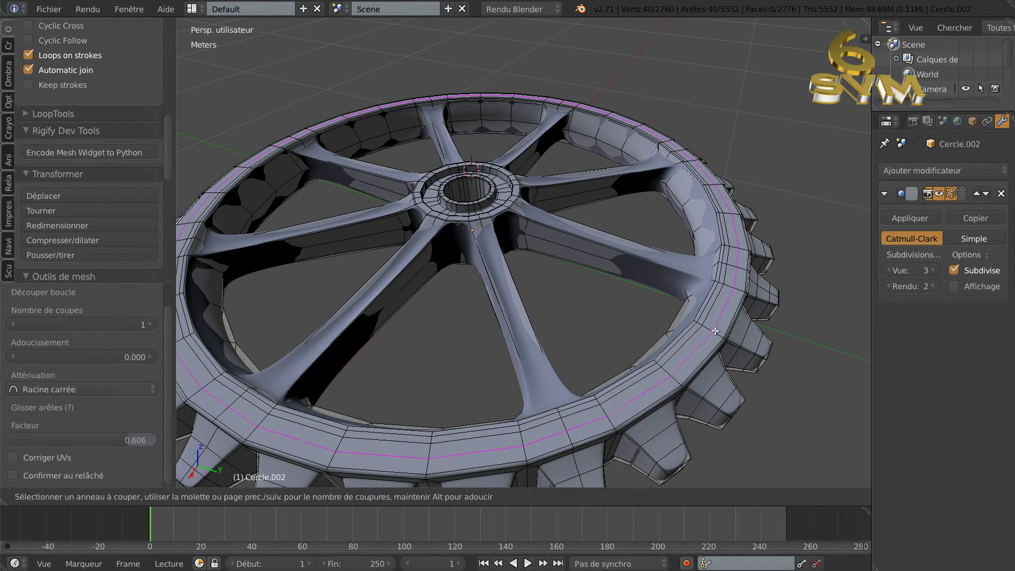
left_click(715, 331)
right_click(703, 370)
Add two loop cuts on the rim's underside, one slid 0.519 inward and one centred in the remaining outer band.
middle_click_drag(702, 370, 735, 148)
key("ctrl+r")
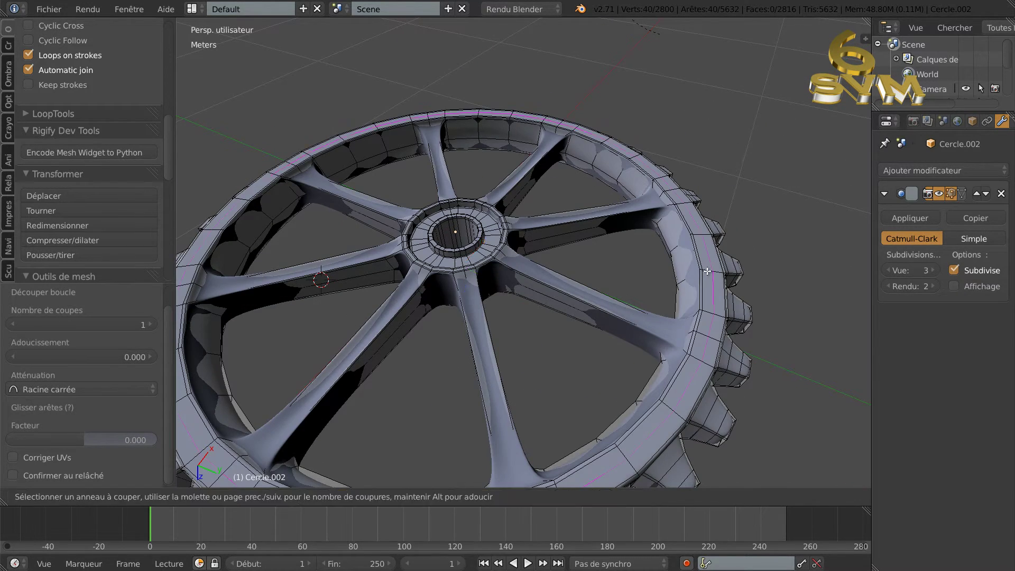
left_click(701, 274)
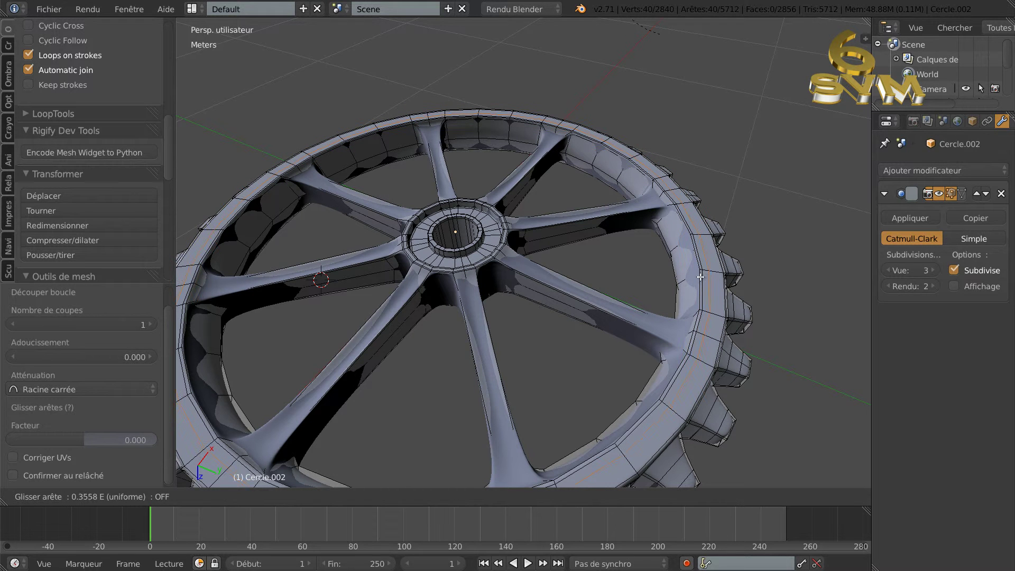
left_click(704, 274)
key("ctrl+r")
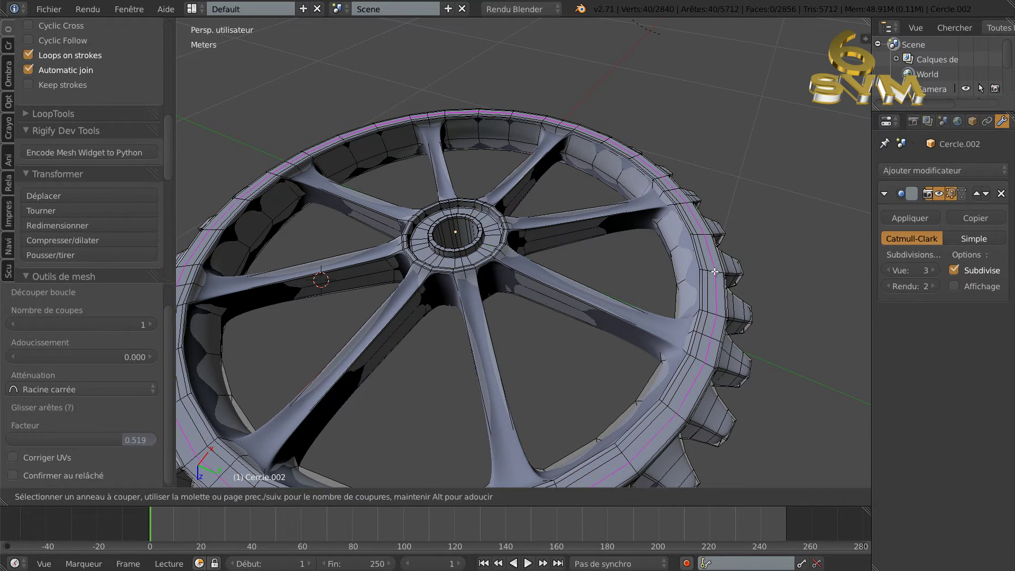
left_click(714, 272)
right_click(716, 273)
Switch to face selection and select the middle face rings on both the underside and top of the rim.
middle_click_drag(732, 329, 696, 341)
left_click(495, 497)
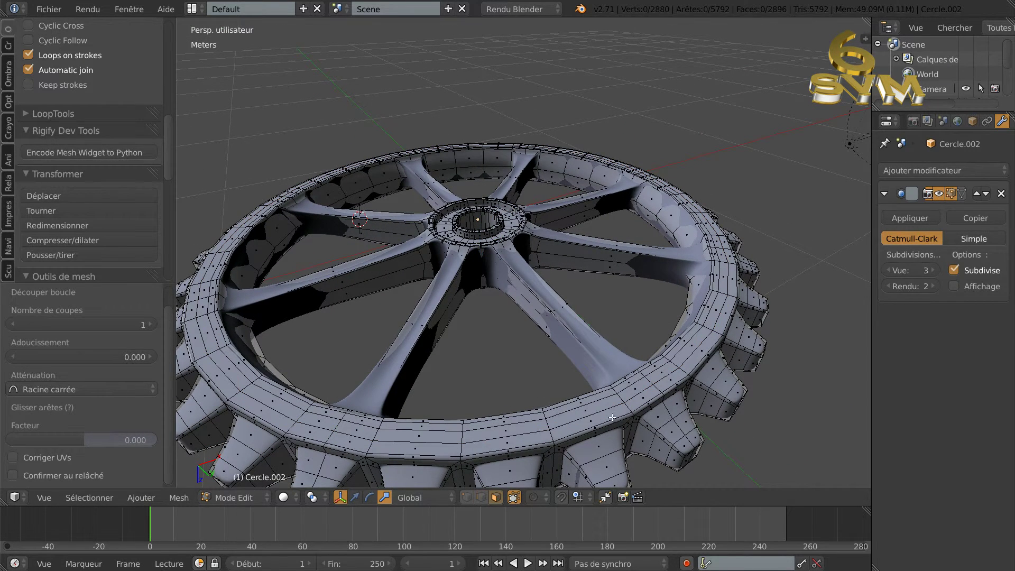
right_click(619, 398, "alt")
scroll(658, 345, "down", 4)
middle_click_drag(686, 262, 679, 408)
middle_click_drag(718, 314, 734, 350)
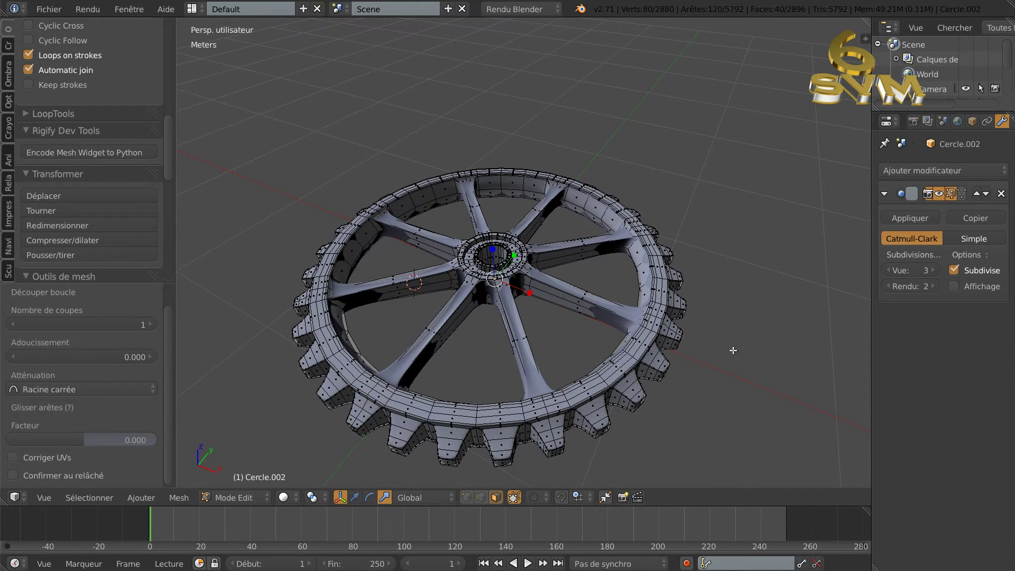
scroll(715, 361, "up", 5)
scroll(739, 336, "down", 4)
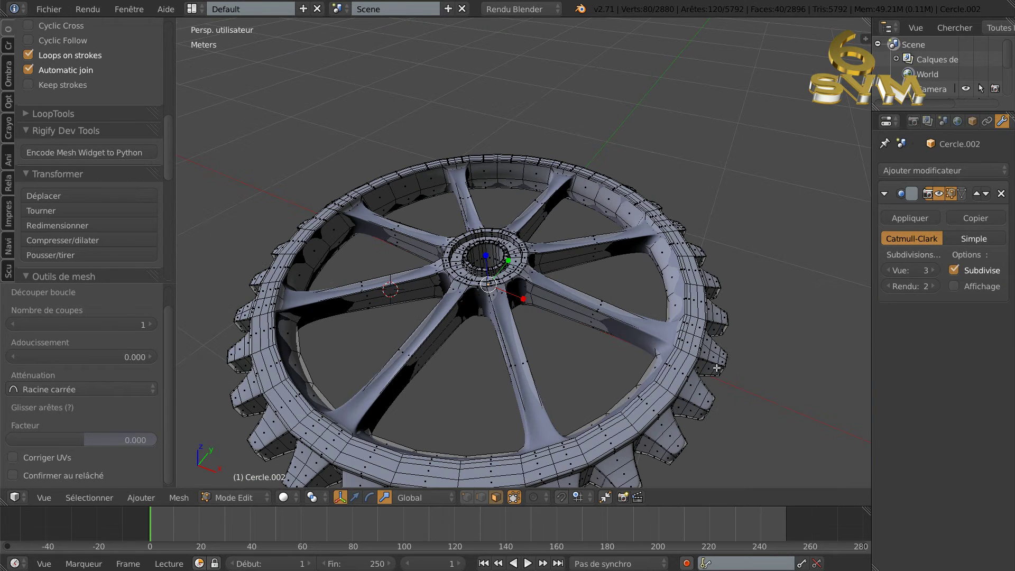
right_click(684, 350, "alt+shift")
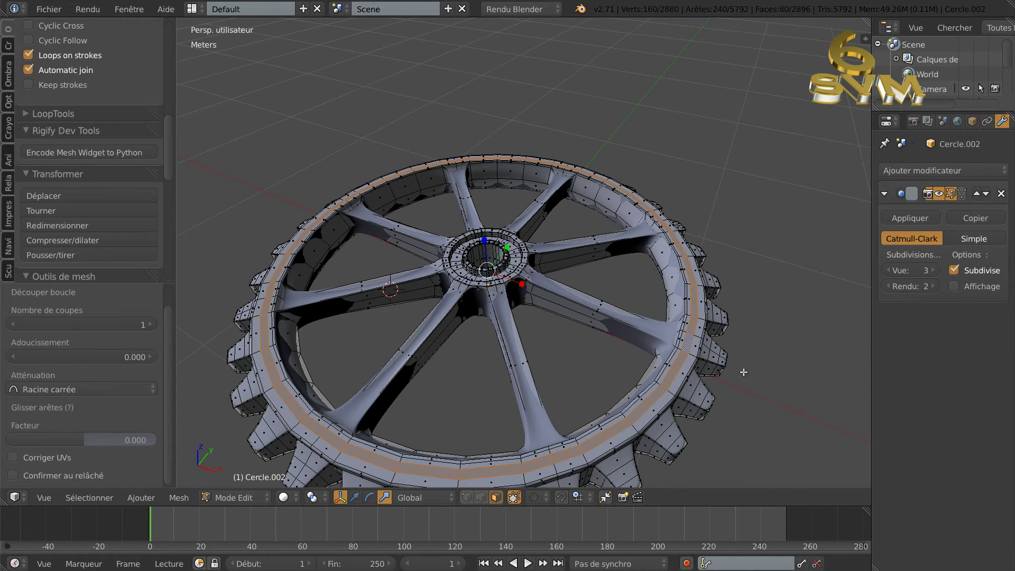
Extrude the selected rim face rings in place, scale them to about 0.727 along Z as grooves, and return to object mode.
scroll(737, 371, "down", 3)
middle_click_drag(737, 371, 748, 333)
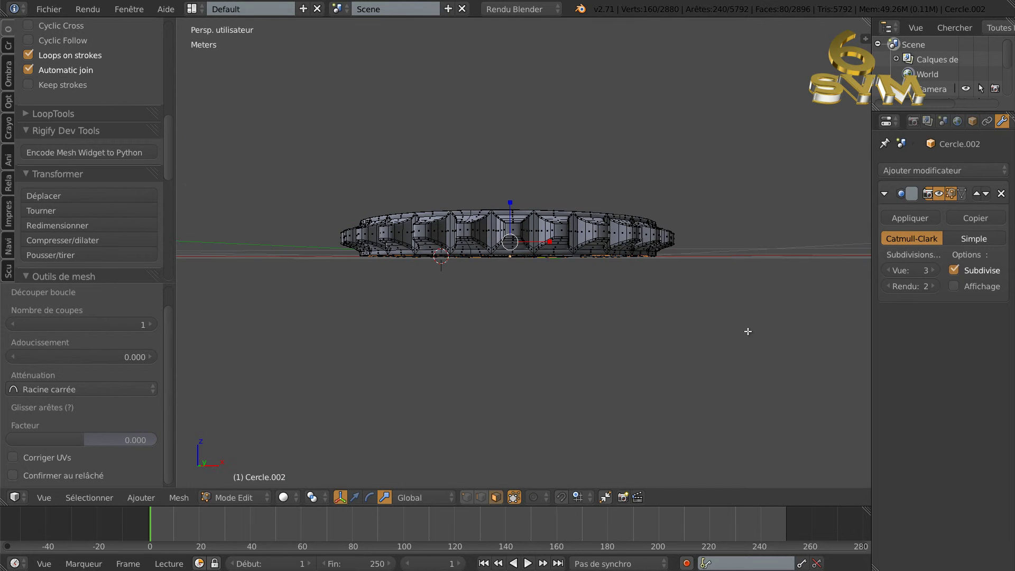
scroll(691, 338, "up", 3)
scroll(687, 341, "down", 1)
scroll(685, 337, "down", 1)
middle_click_drag(686, 338, 695, 354)
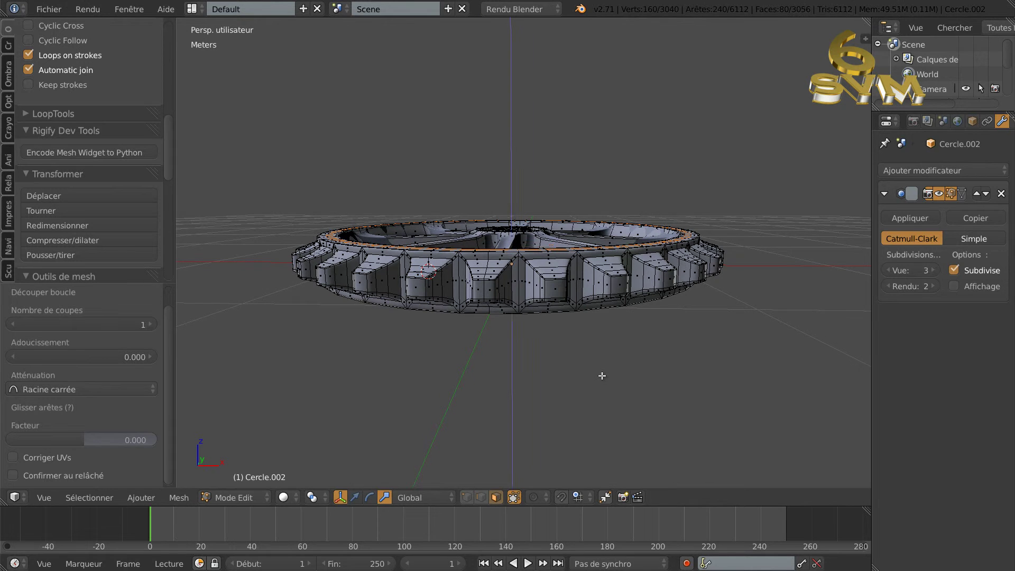
key("e")
right_click(538, 288)
left_click_drag(514, 209, 514, 219)
middle_click_drag(641, 275, 583, 369)
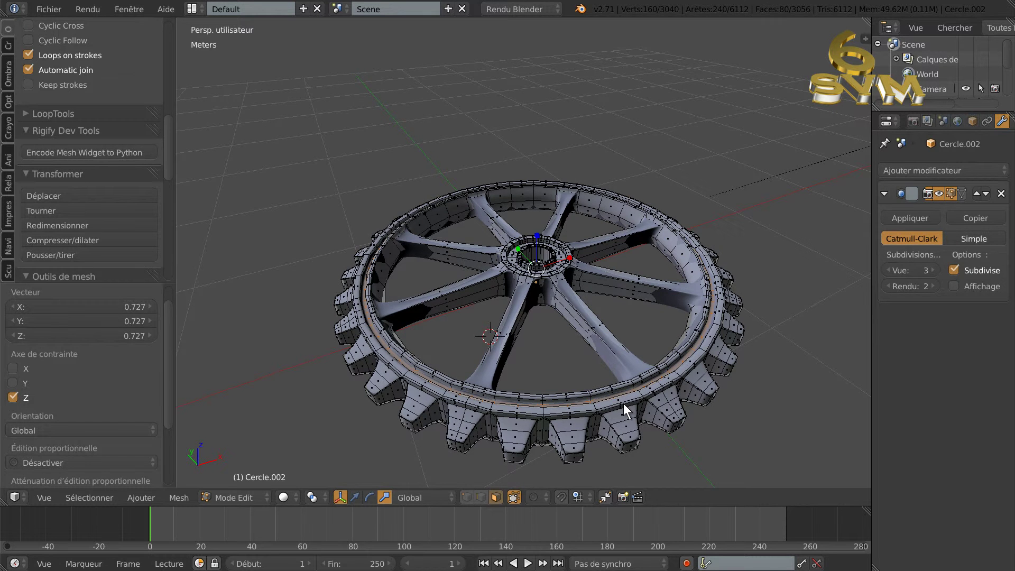
key("Tab")
middle_click_drag(636, 401, 610, 347)
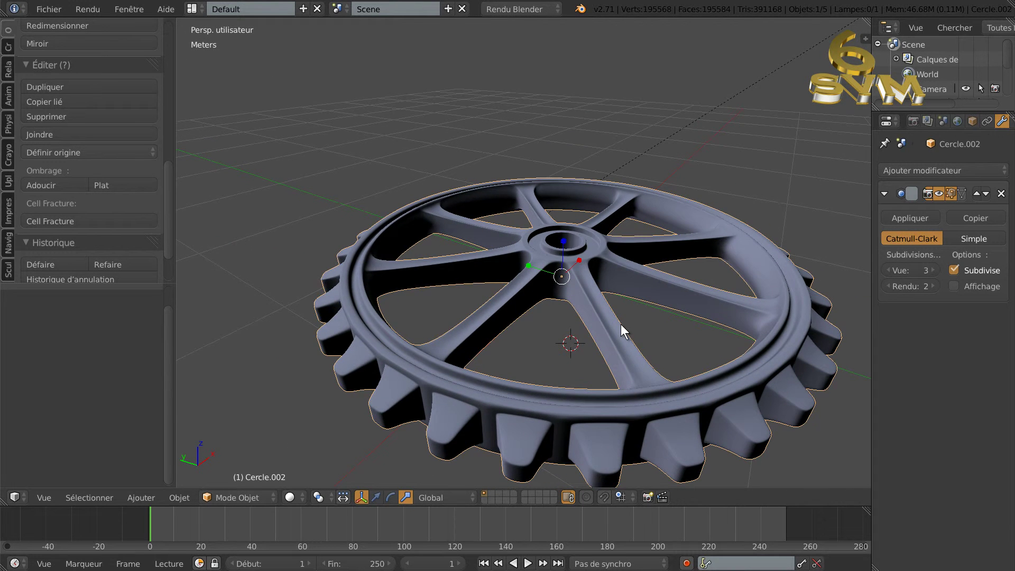
View the gear wheel from the top in edit mode with wireframe shading and deselect all its faces.
key("KP_7")
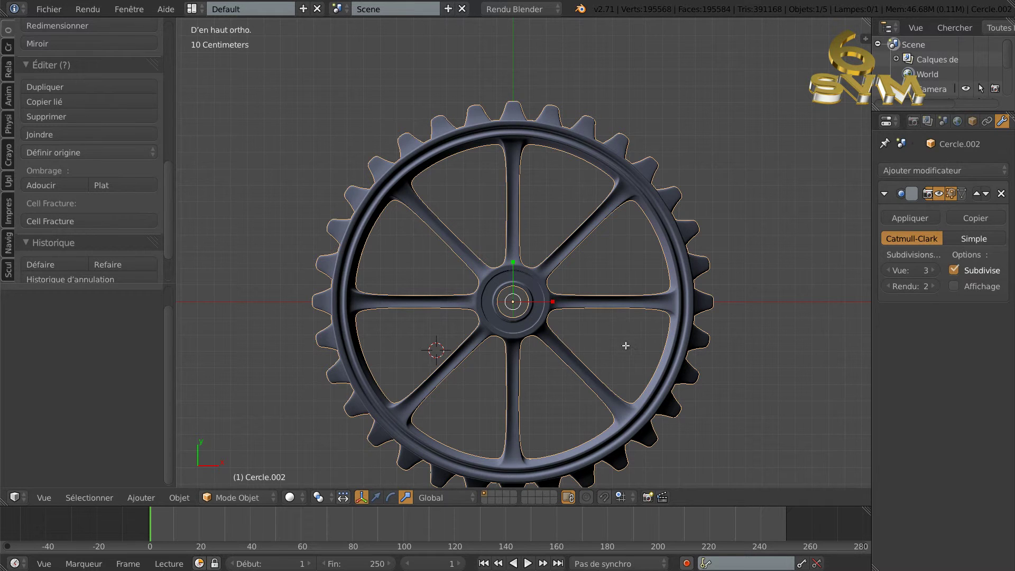
key("Tab")
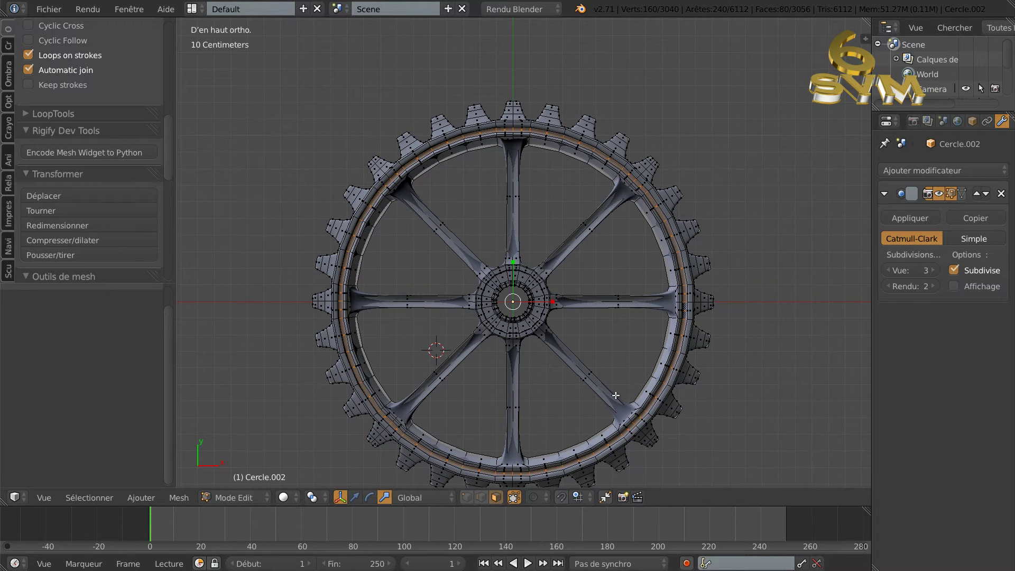
left_click(286, 496)
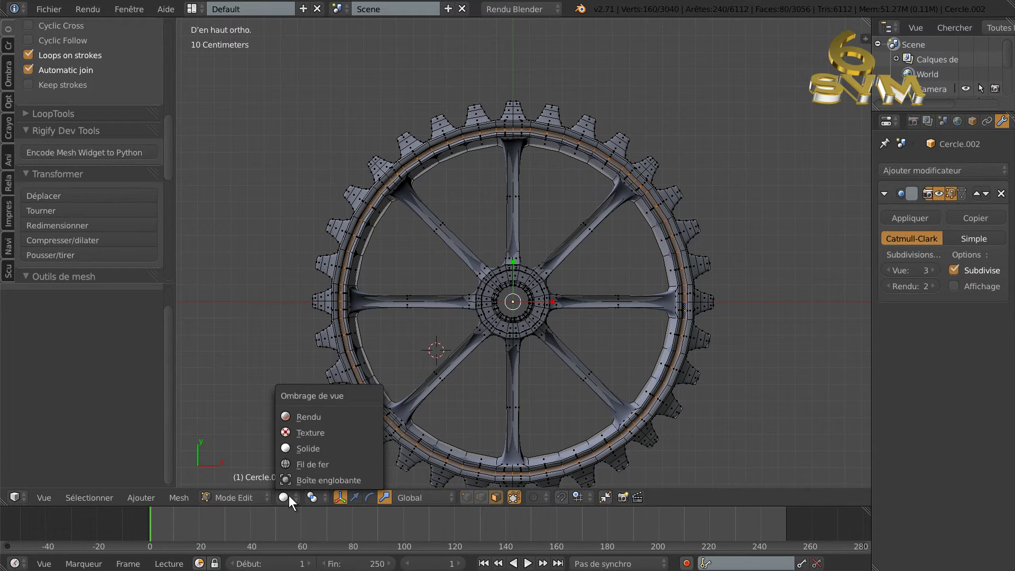
left_click(291, 463)
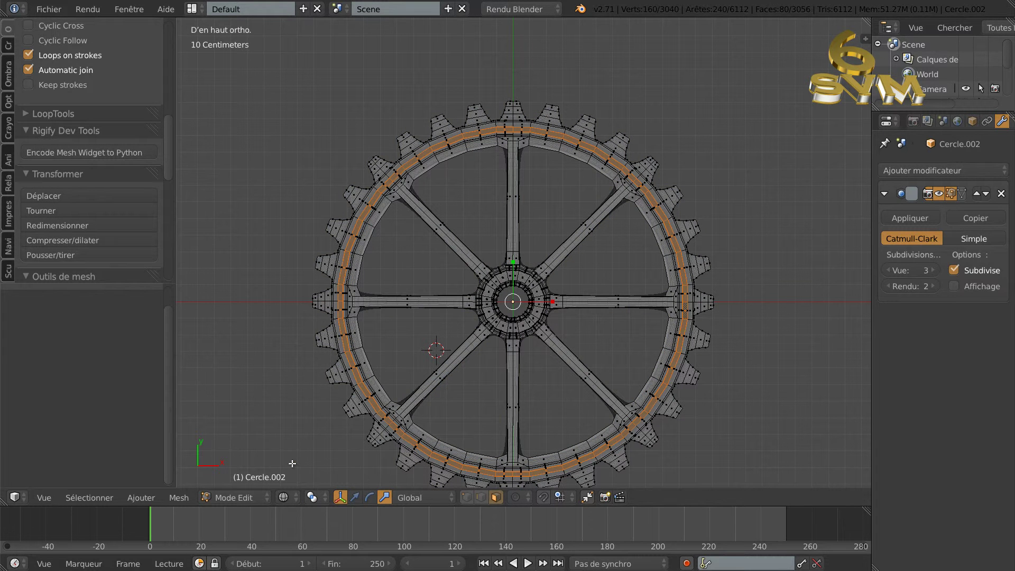
key("a")
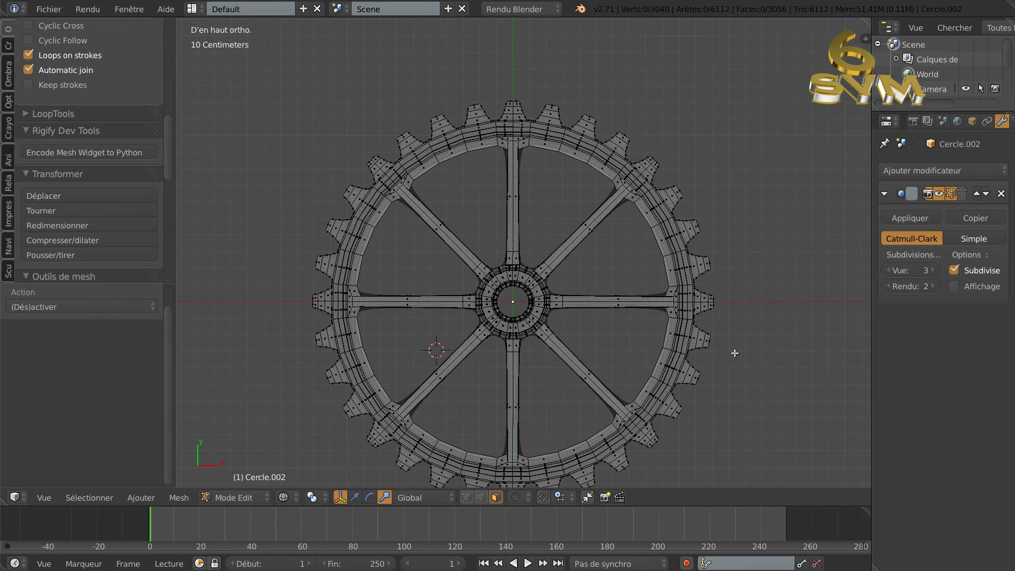
key("c")
scroll(515, 305, "down", 5)
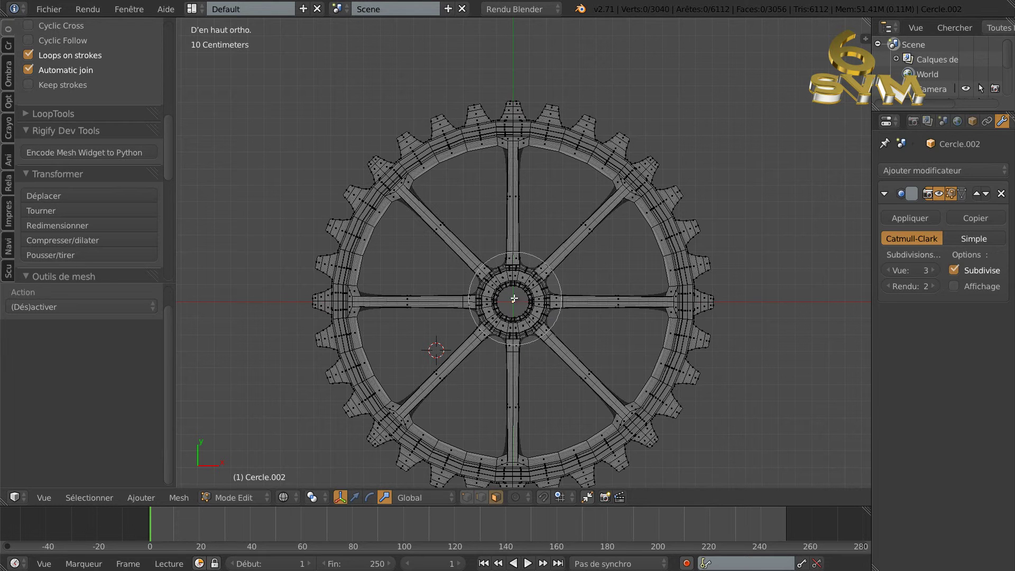
key("Escape")
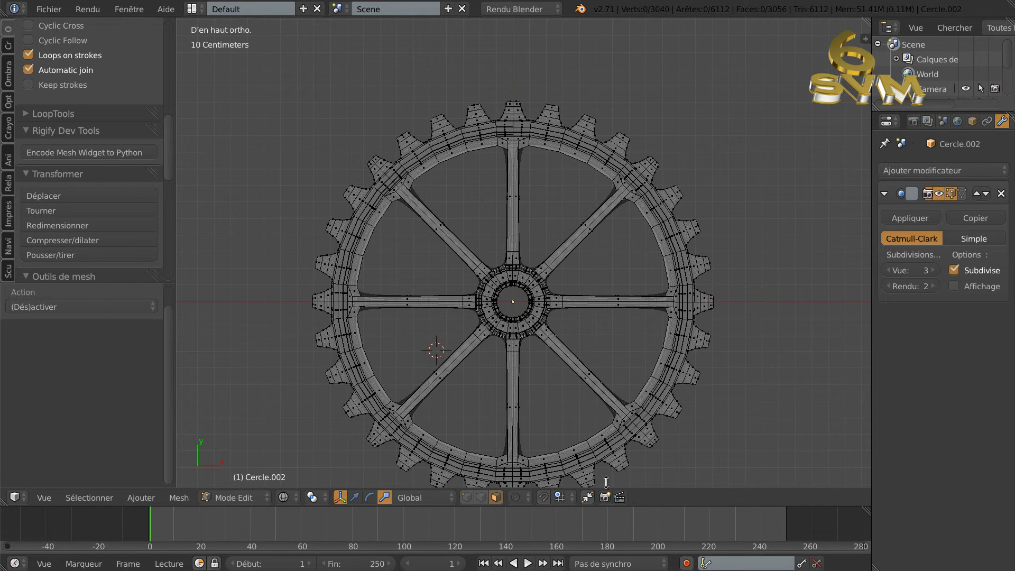
Switch to vertex selection and circle-select the entire hub together with the inner ends of the spokes.
left_click(466, 497)
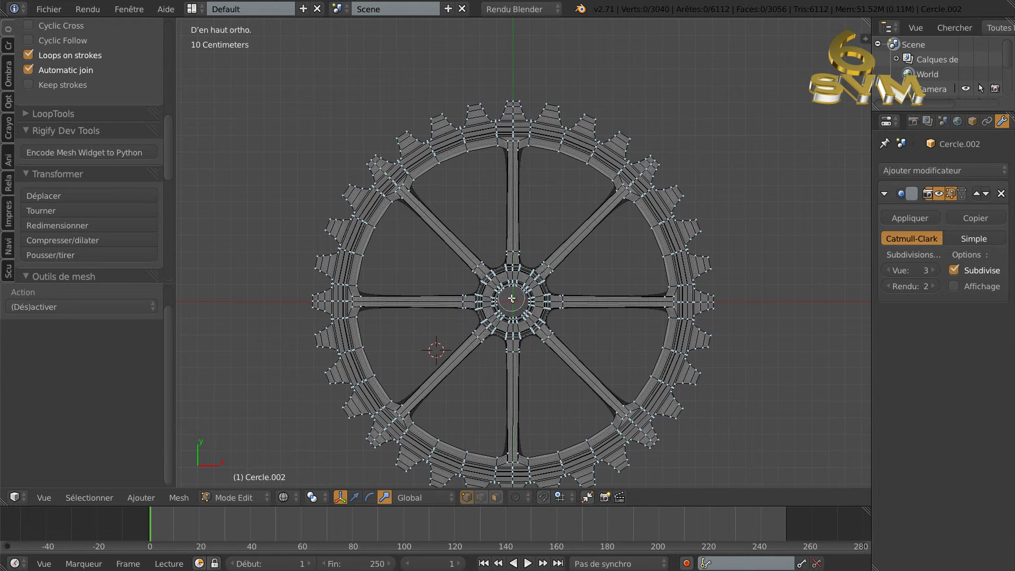
key("c")
scroll(515, 299, "up", 10)
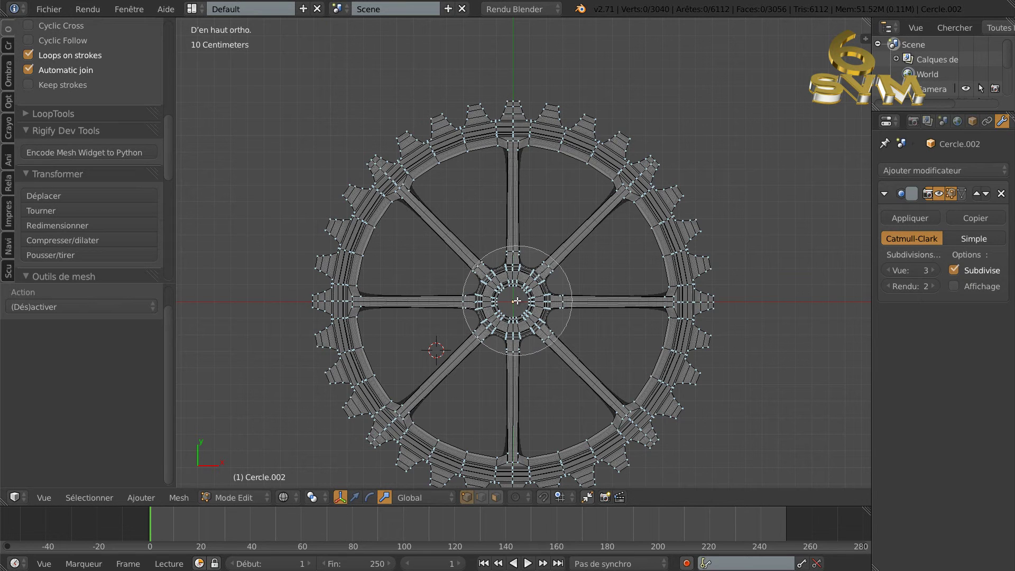
left_click(516, 300)
right_click(515, 301)
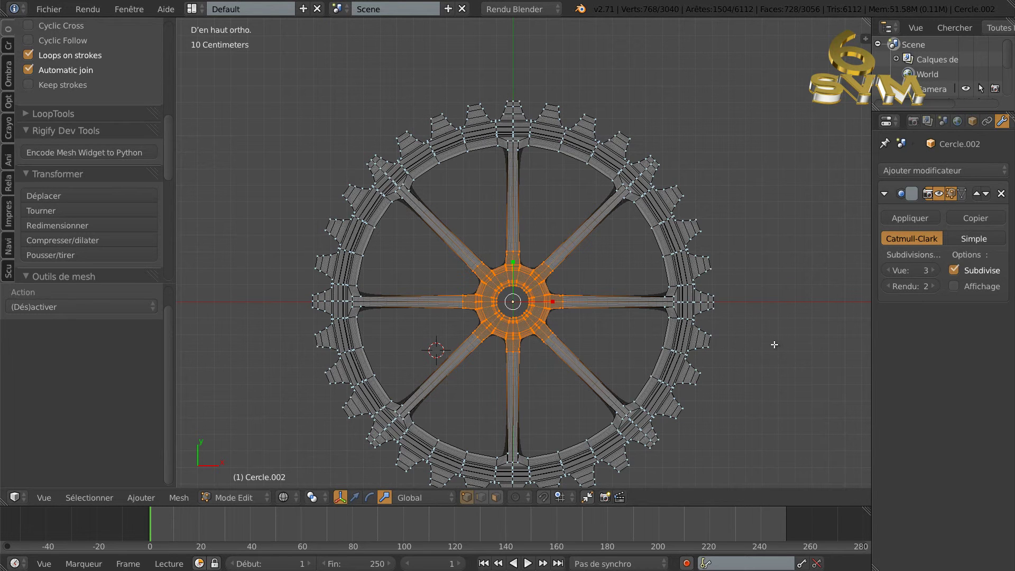
Return to solid shading, stretch the selected hub along Z until it rises above the rim, and check the shape in object mode.
mouse_move(812, 380)
middle_mouse_down()
mouse_move(804, 336)
mouse_move(776, 356)
mouse_move(789, 331)
mouse_move(715, 360)
middle_mouse_up()
key("z")
scroll(774, 372, "down", 4)
scroll(715, 360, "up", 2)
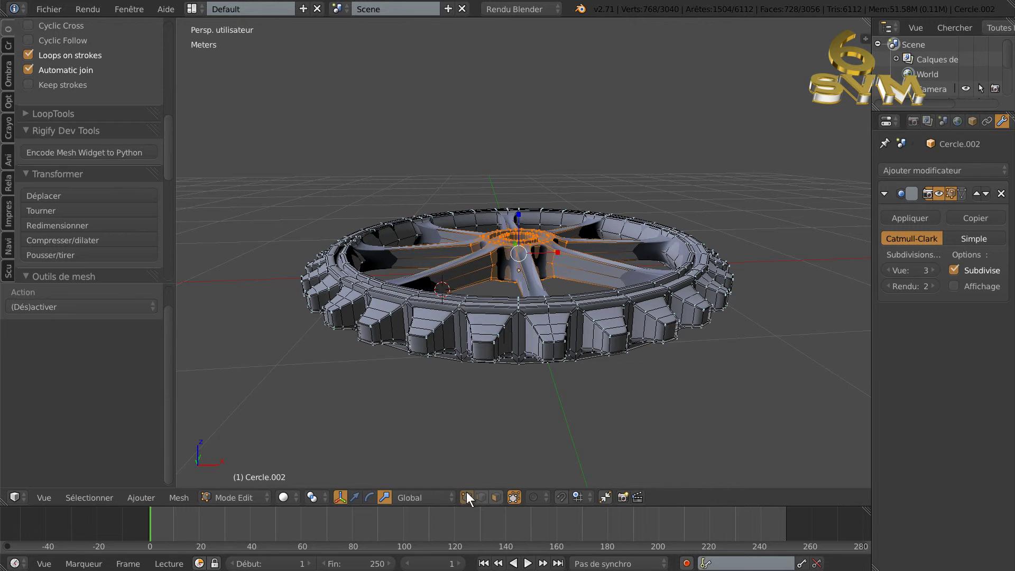
scroll(503, 285, "up", 5)
scroll(505, 257, "down", 2)
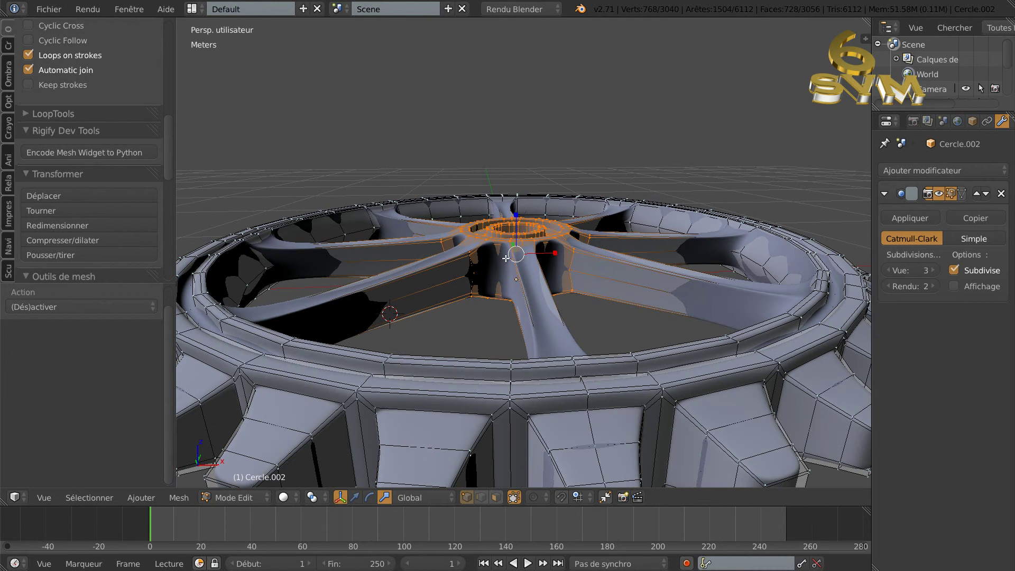
key("s")
key("z")
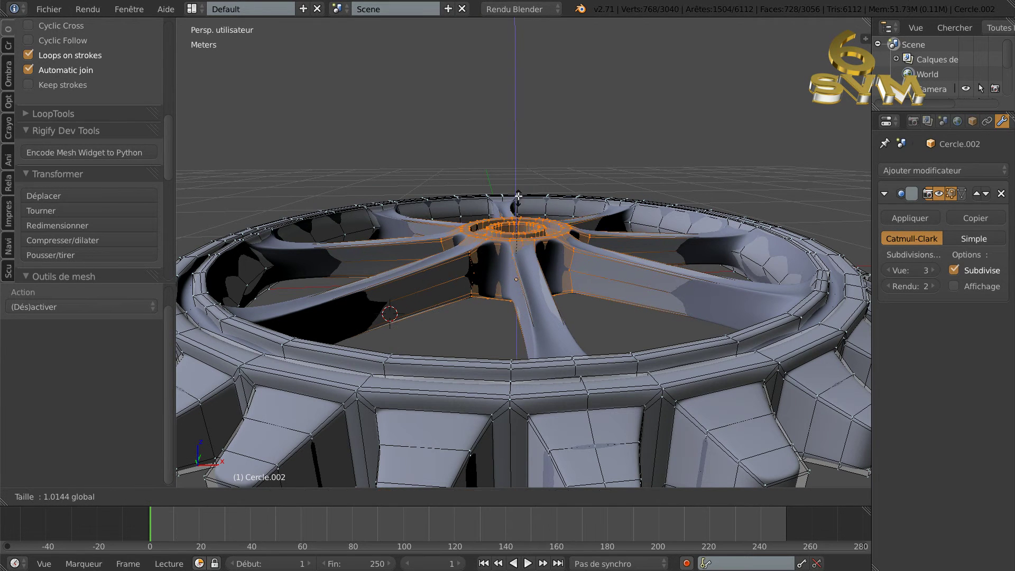
left_click(527, 145)
key("Tab")
scroll(608, 272, "down", 3)
middle_click_drag(611, 265, 611, 298)
middle_click_drag(538, 354, 574, 309)
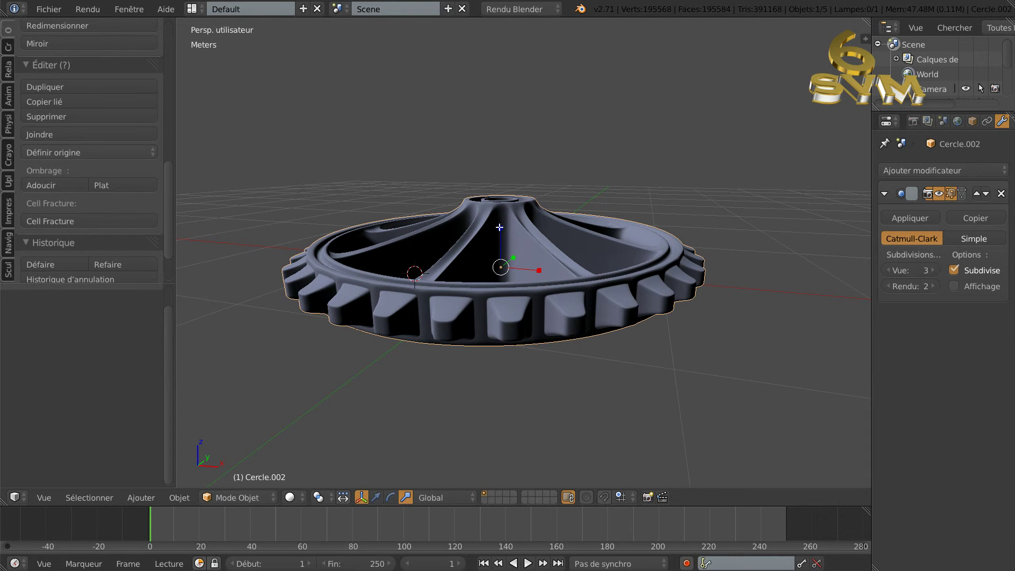
Scale the selected hub section to about 0.396 along Z in edit mode.
key("Tab")
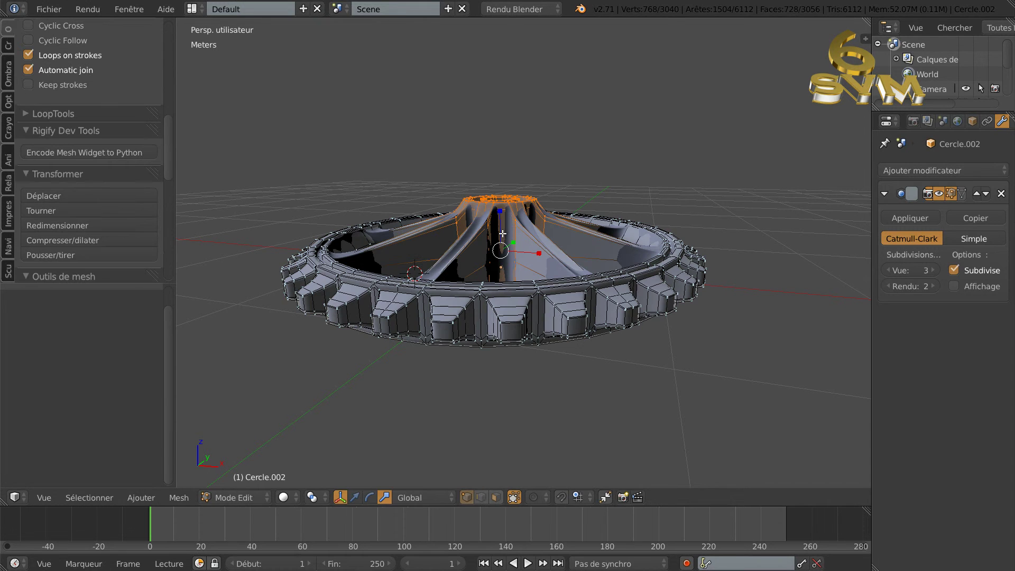
key("s")
key("z")
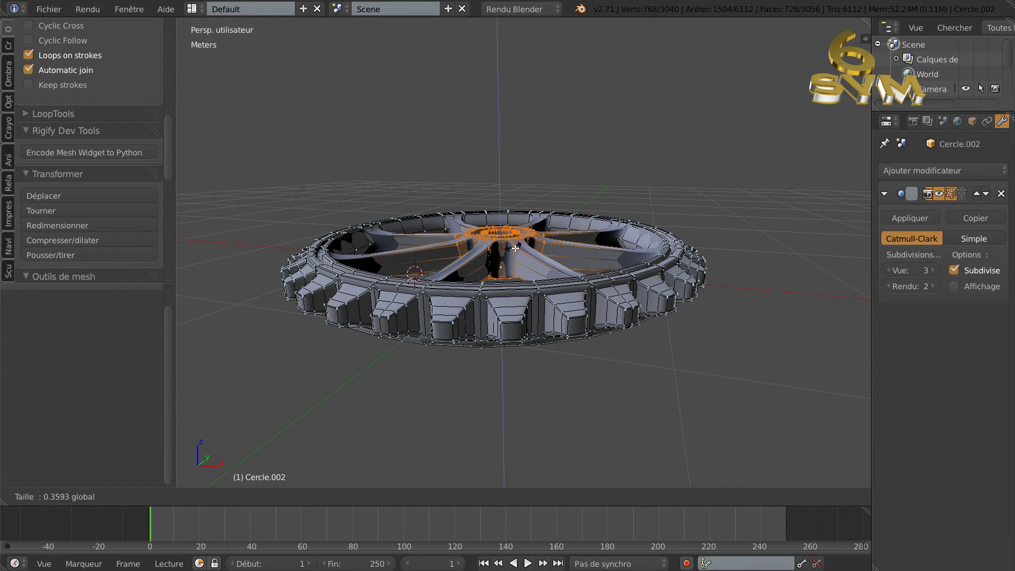
left_click(515, 246)
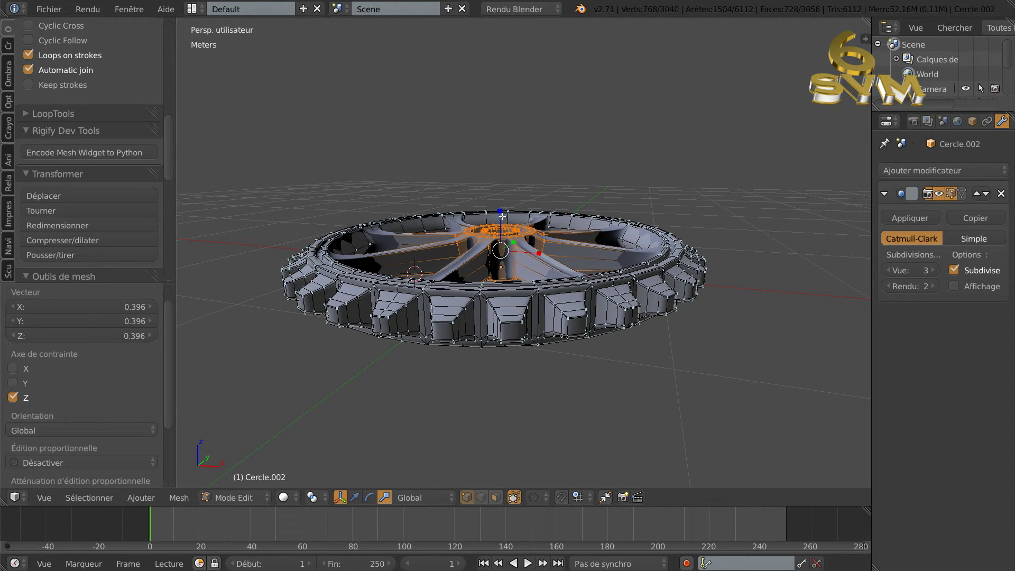
Flatten the hub section further by scaling it to about 0.389 along Z, and return to object mode.
key("s")
key("z")
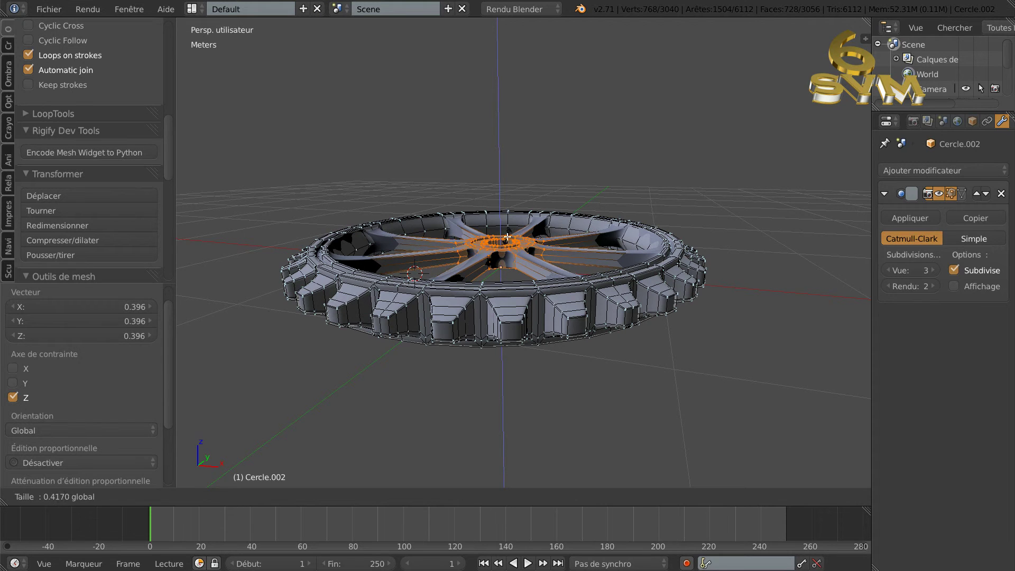
key("Return")
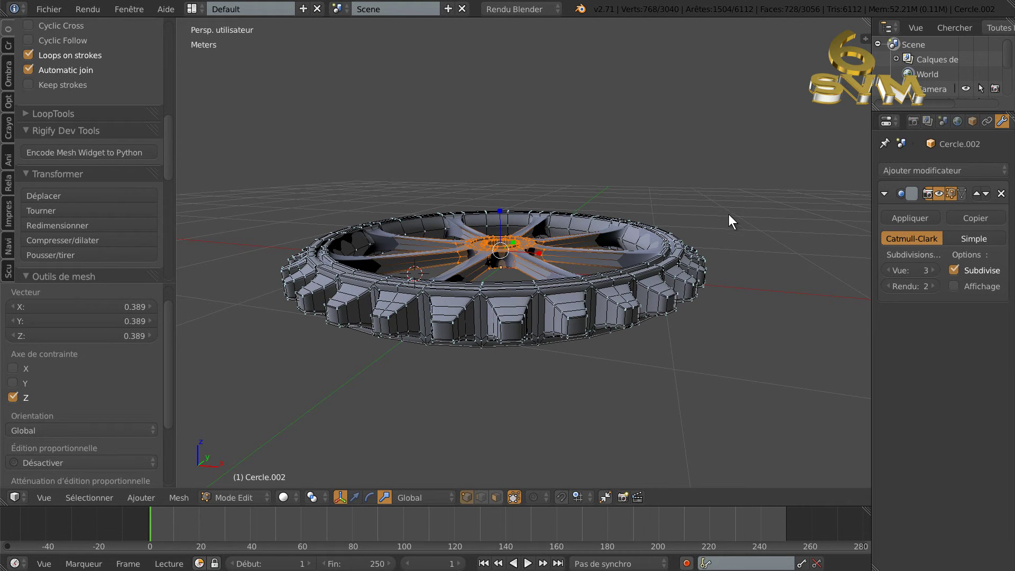
key("Tab")
middle_click_drag(737, 200, 823, 325)
Enlarge the 3D viewport by narrowing both the properties area and the tool shelf.
left_click_drag(872, 323, 966, 328)
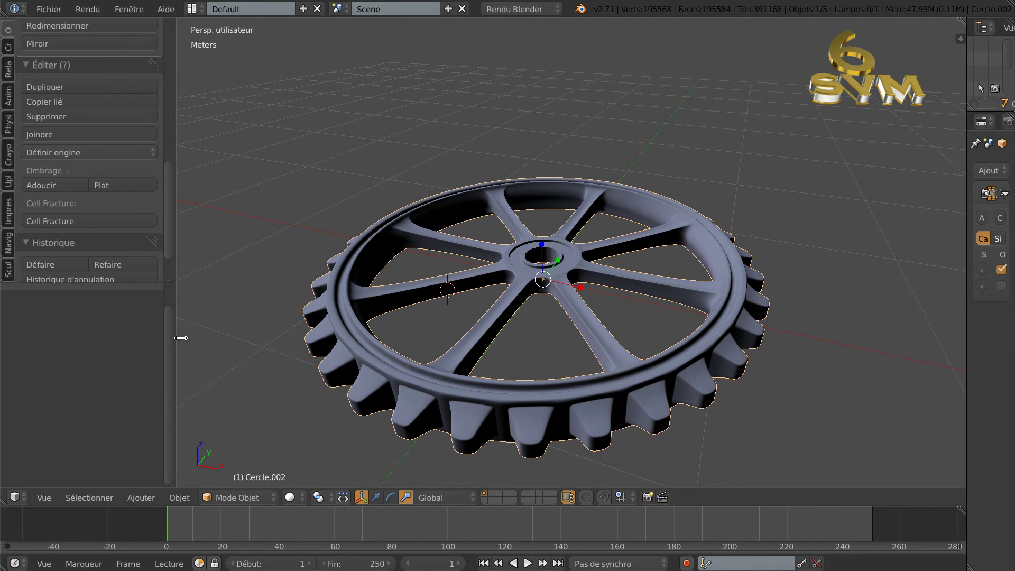
left_click_drag(174, 330, 114, 331)
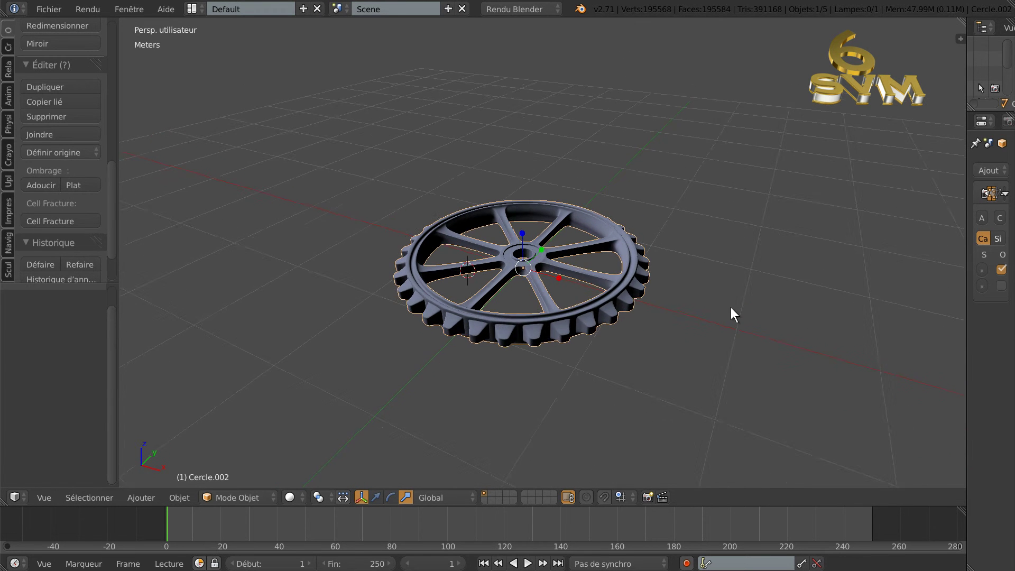
scroll(715, 323, "up", 1)
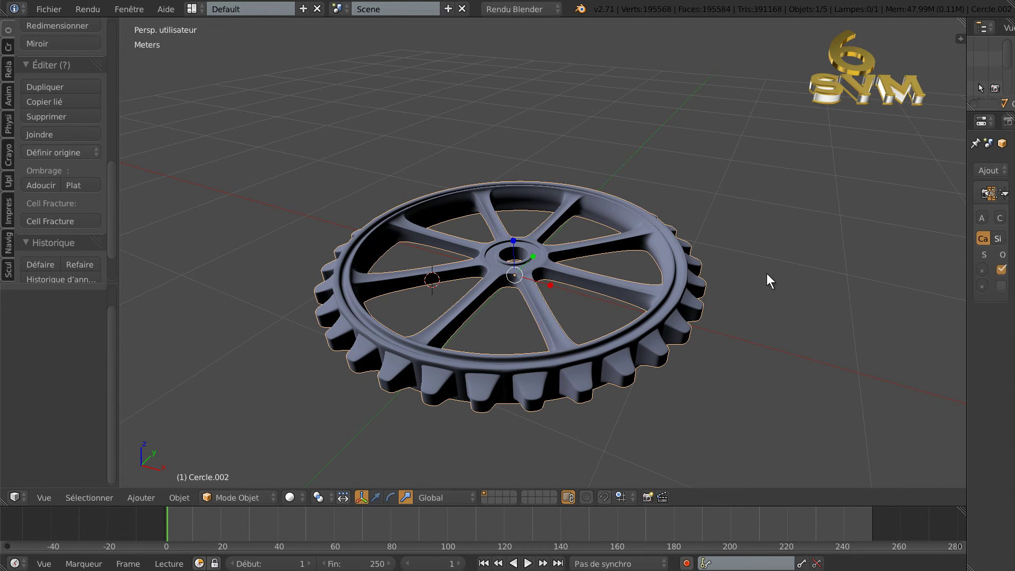
Examine the gear wheel's overall shape from oblique angles and in the orthographic top view.
middle_click_drag(769, 292, 754, 256)
scroll(754, 194, "up", 3)
middle_click_drag(762, 186, 757, 287)
scroll(758, 205, "down", 2)
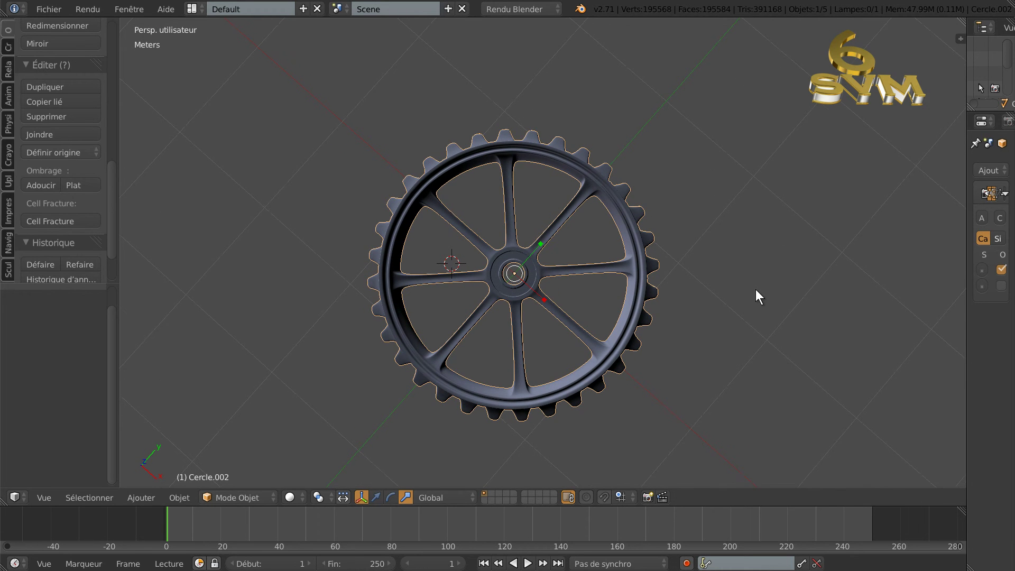
scroll(756, 290, "down", 2)
key("KP_7")
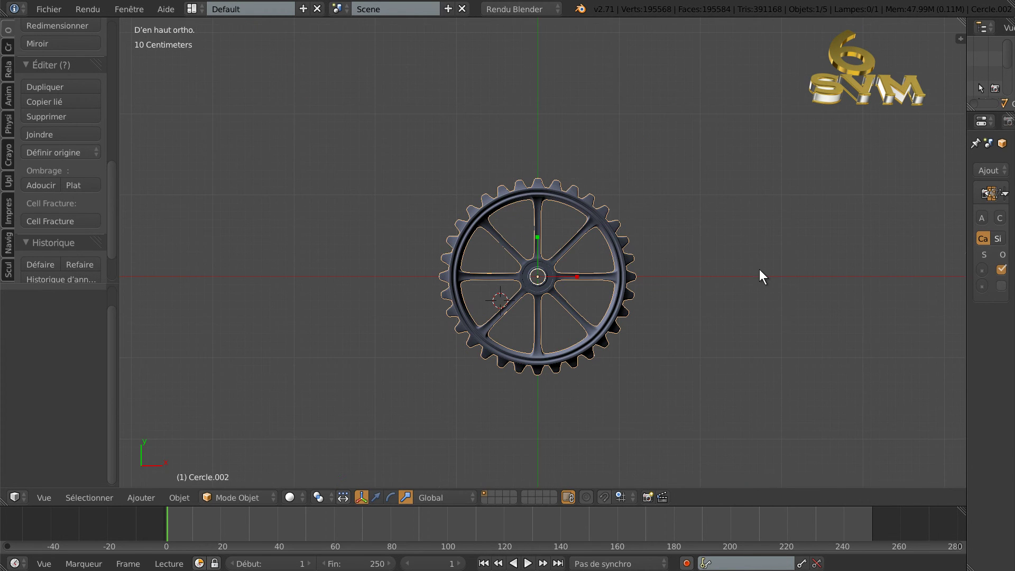
scroll(755, 274, "up", 4)
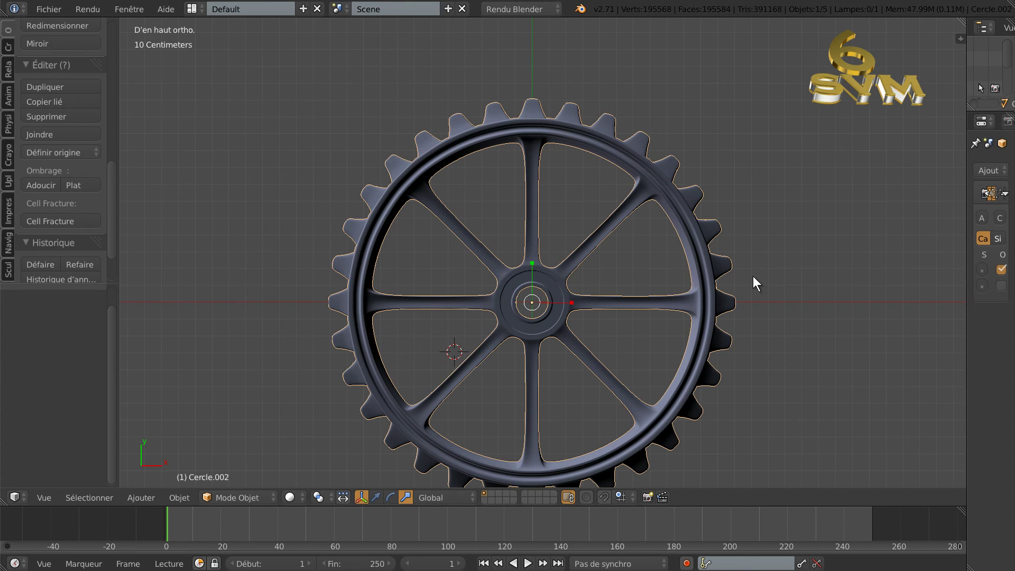
scroll(803, 309, "down", 2)
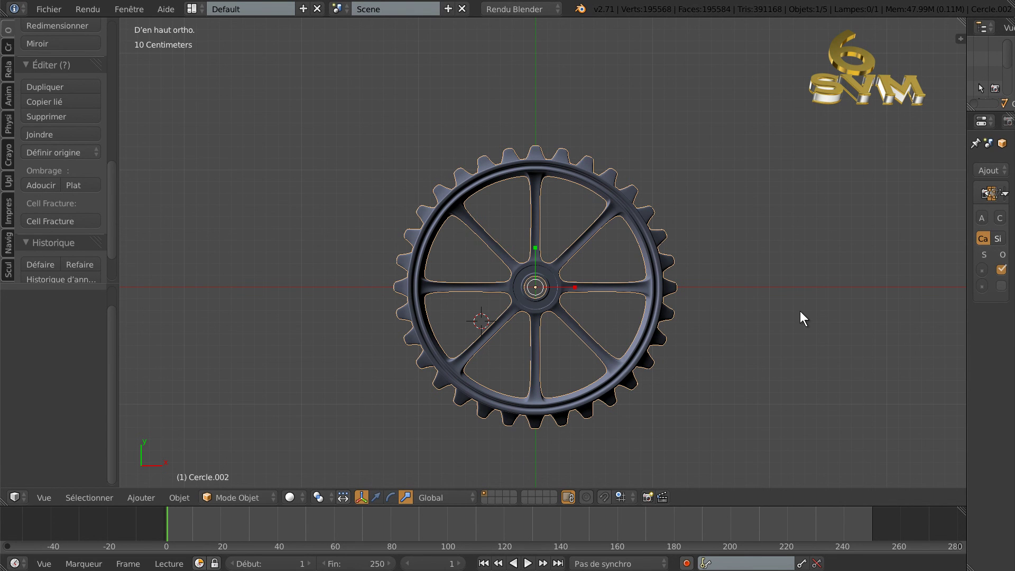
scroll(800, 311, "up", 1)
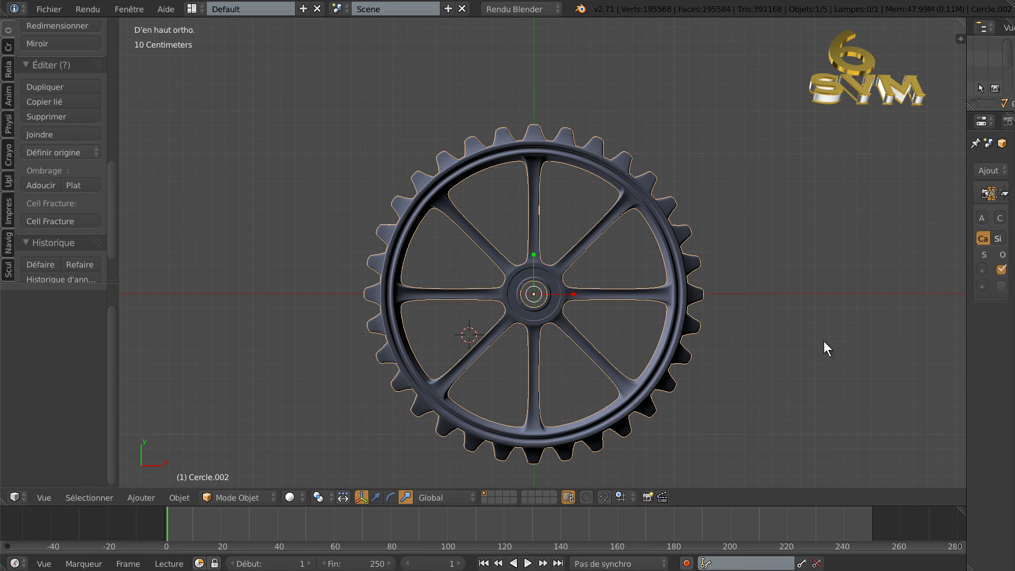
middle_click_drag(824, 342, 788, 304, "shift")
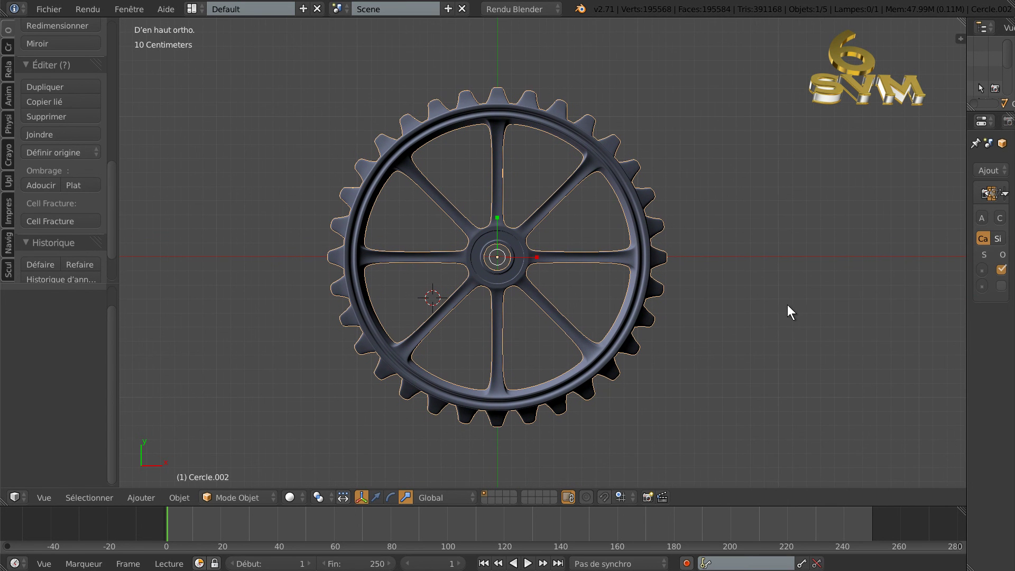